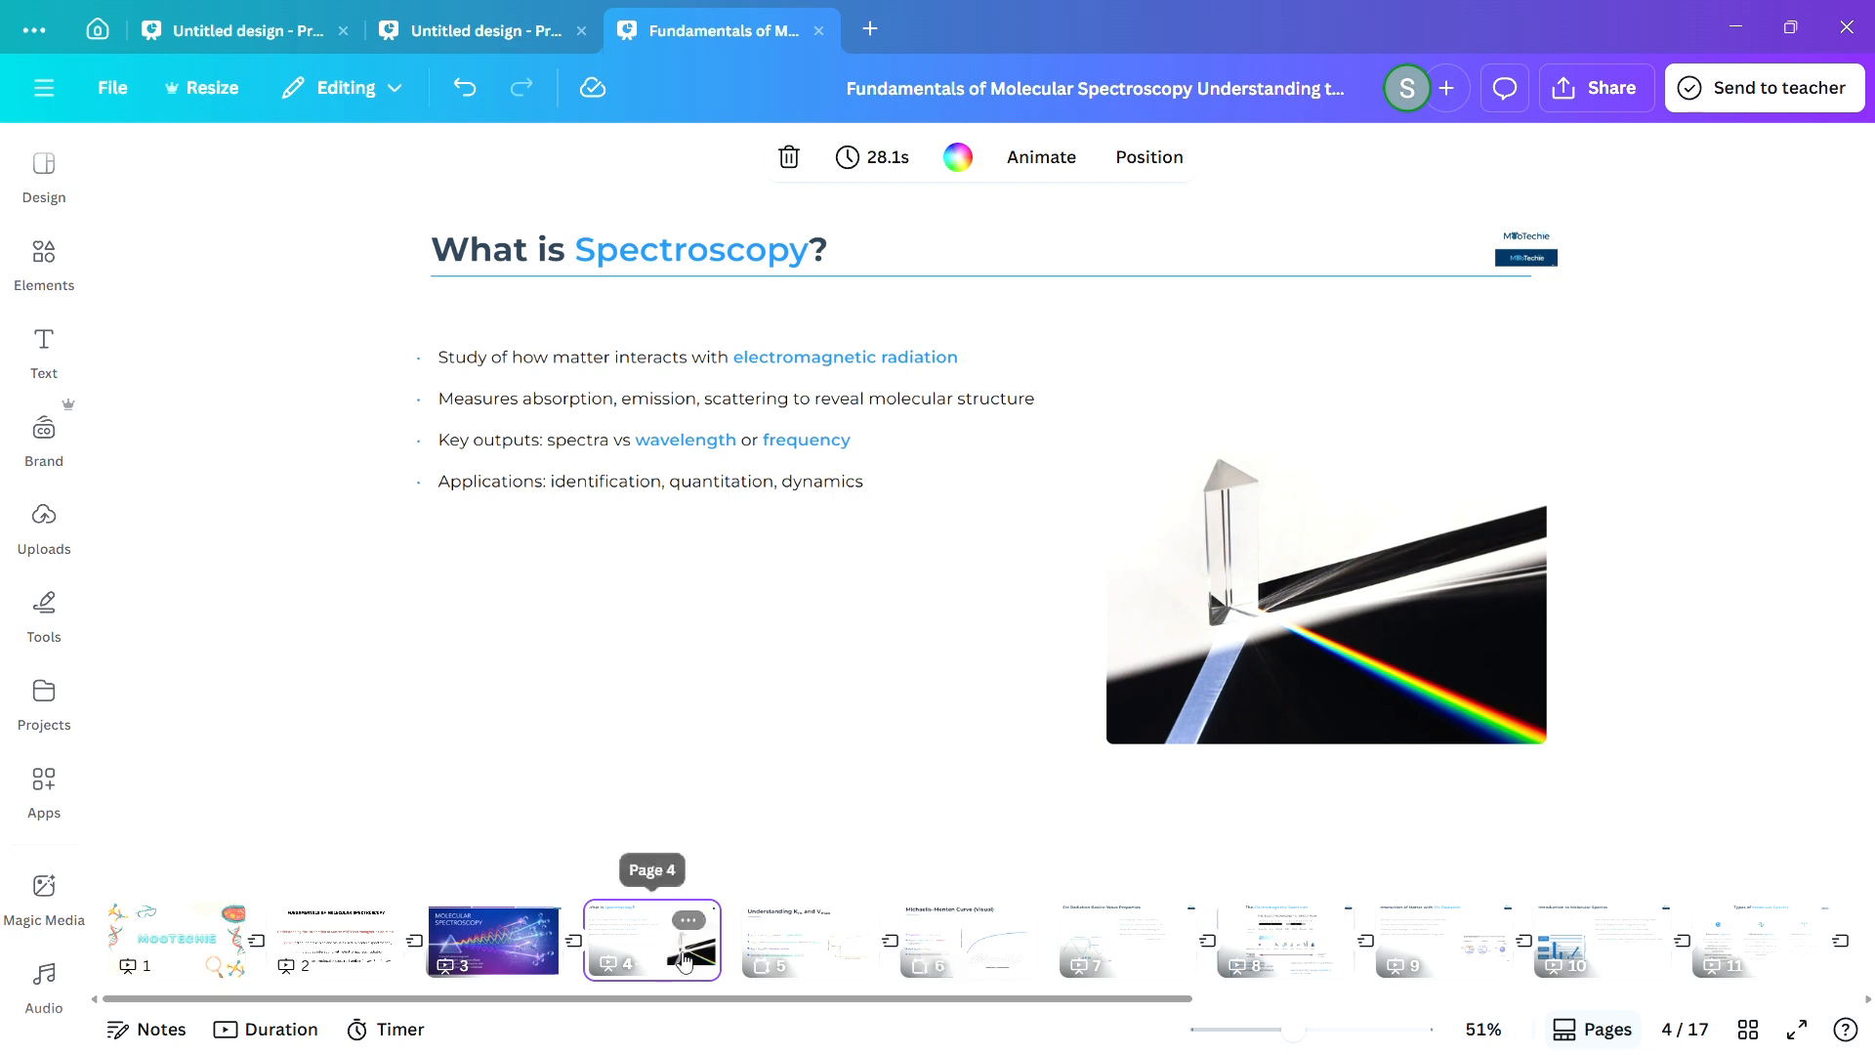
Insert a blank page after the "What is Spectroscopy?" page and fill it with the uploaded Lineweaver–Burk Plot image.
mouse_move(739, 966)
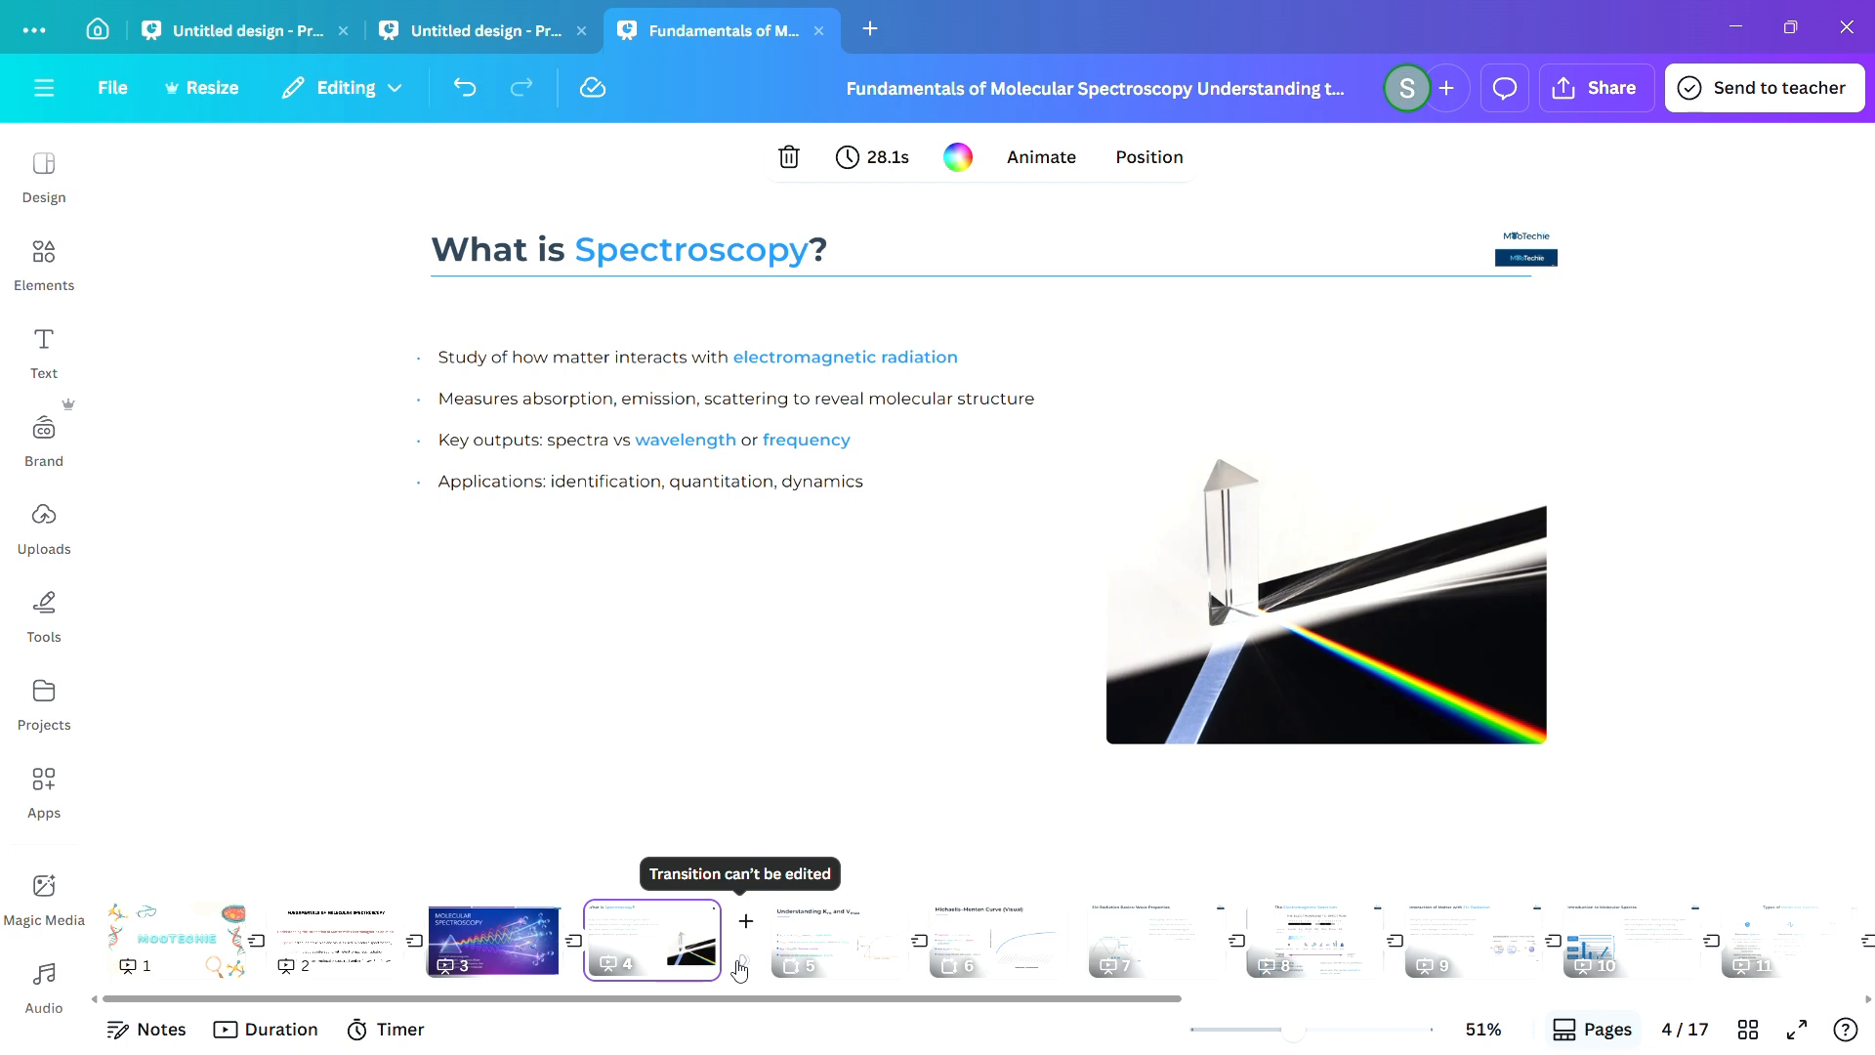
left_click(290, 755)
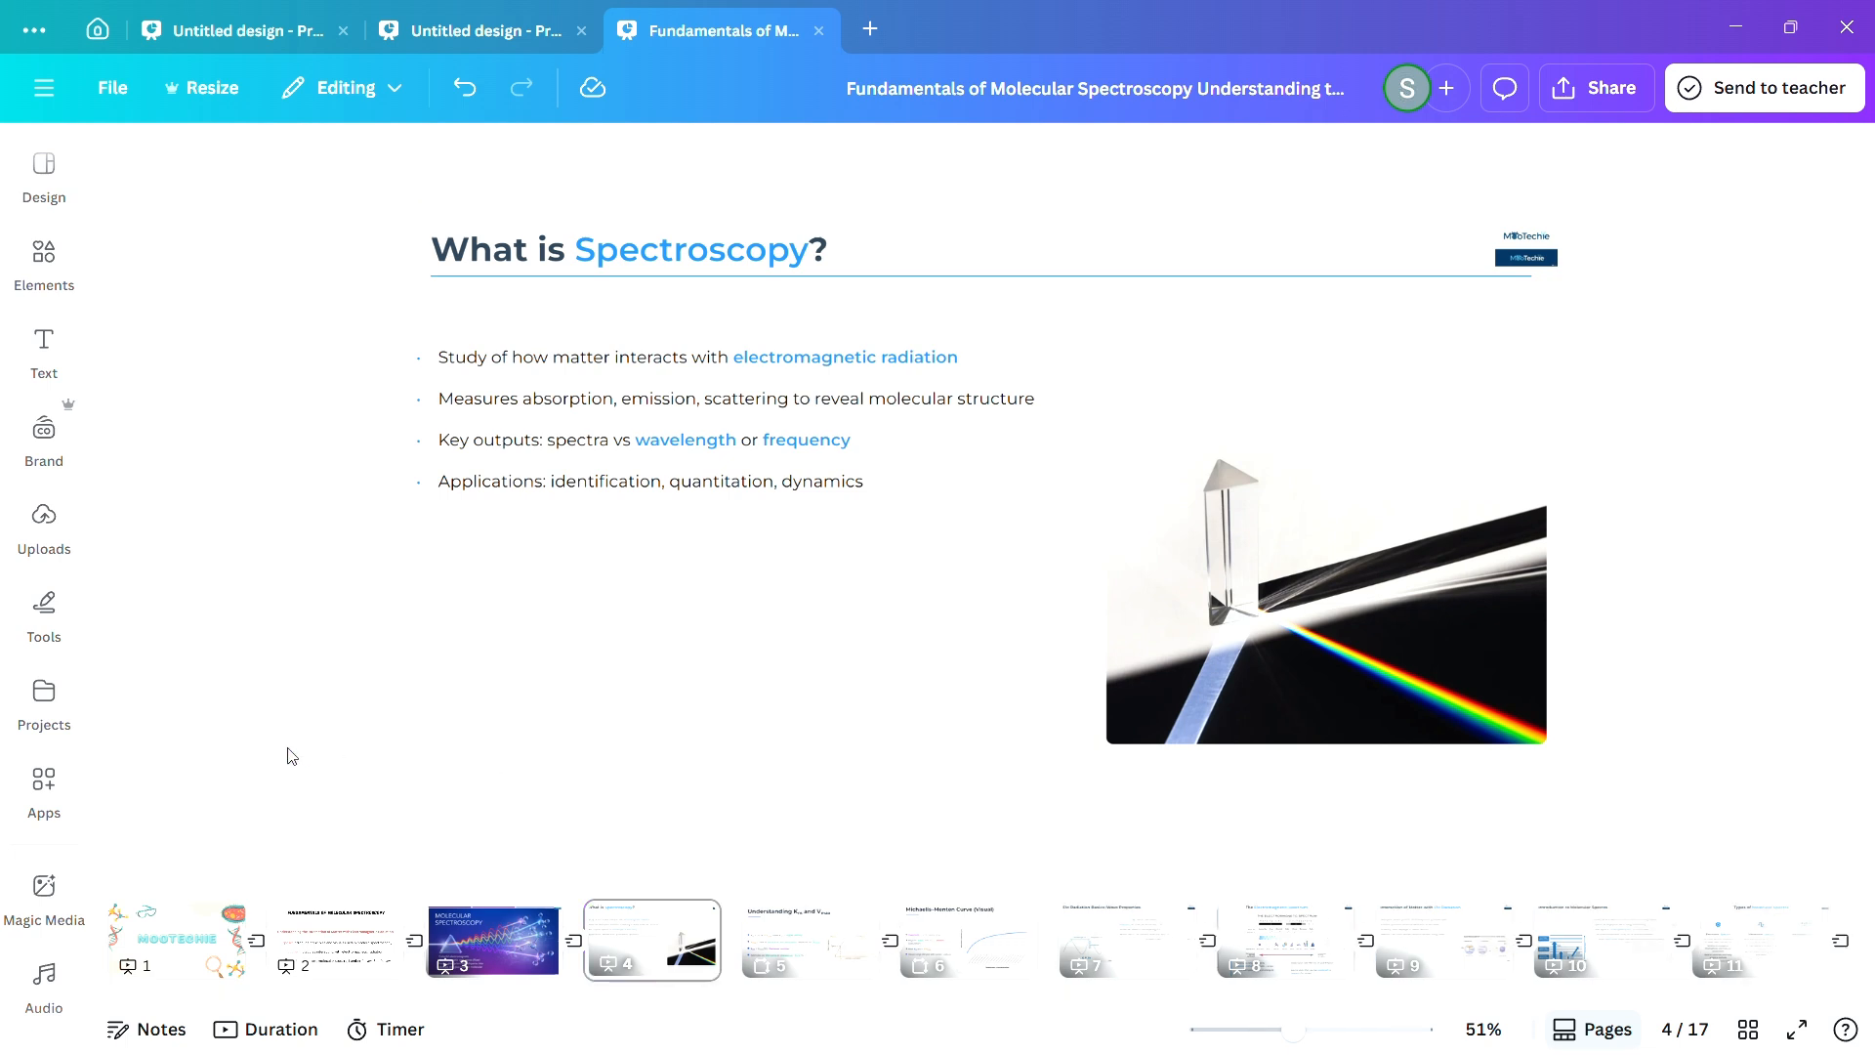
left_click(789, 960)
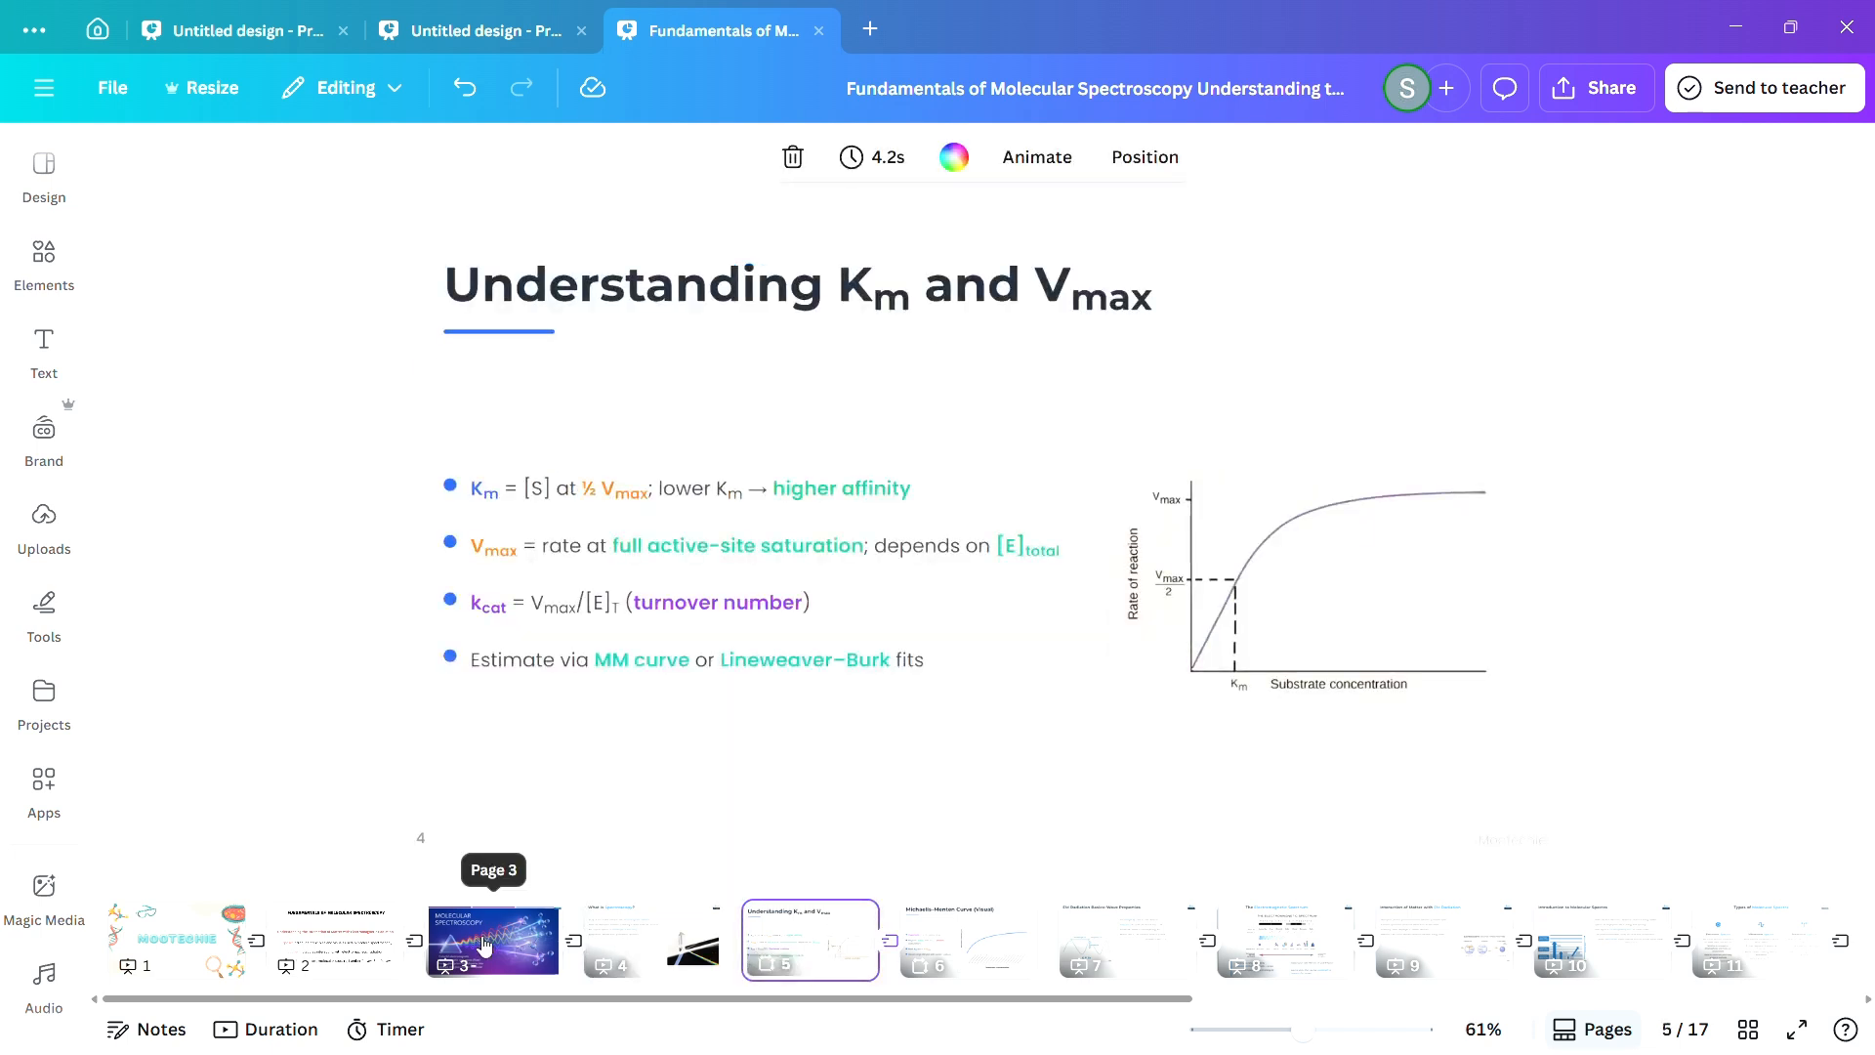
mouse_move(743, 934)
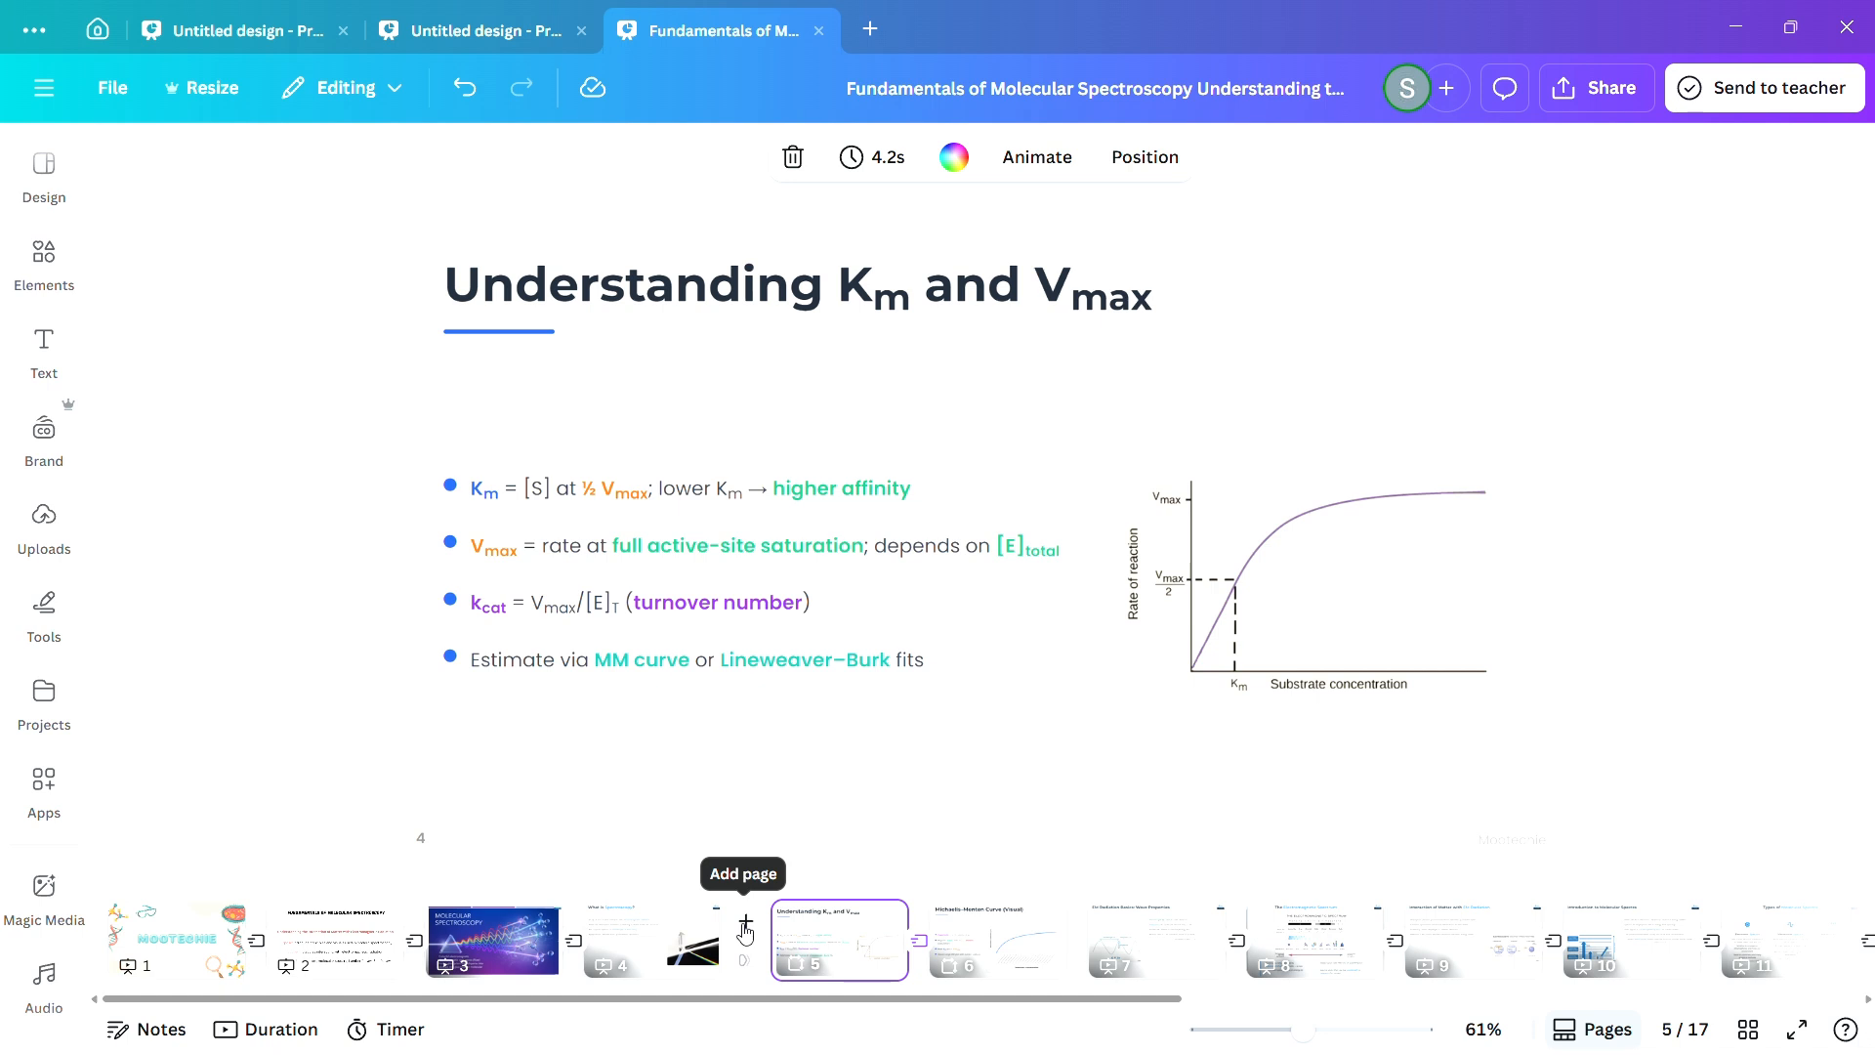
left_click(745, 928)
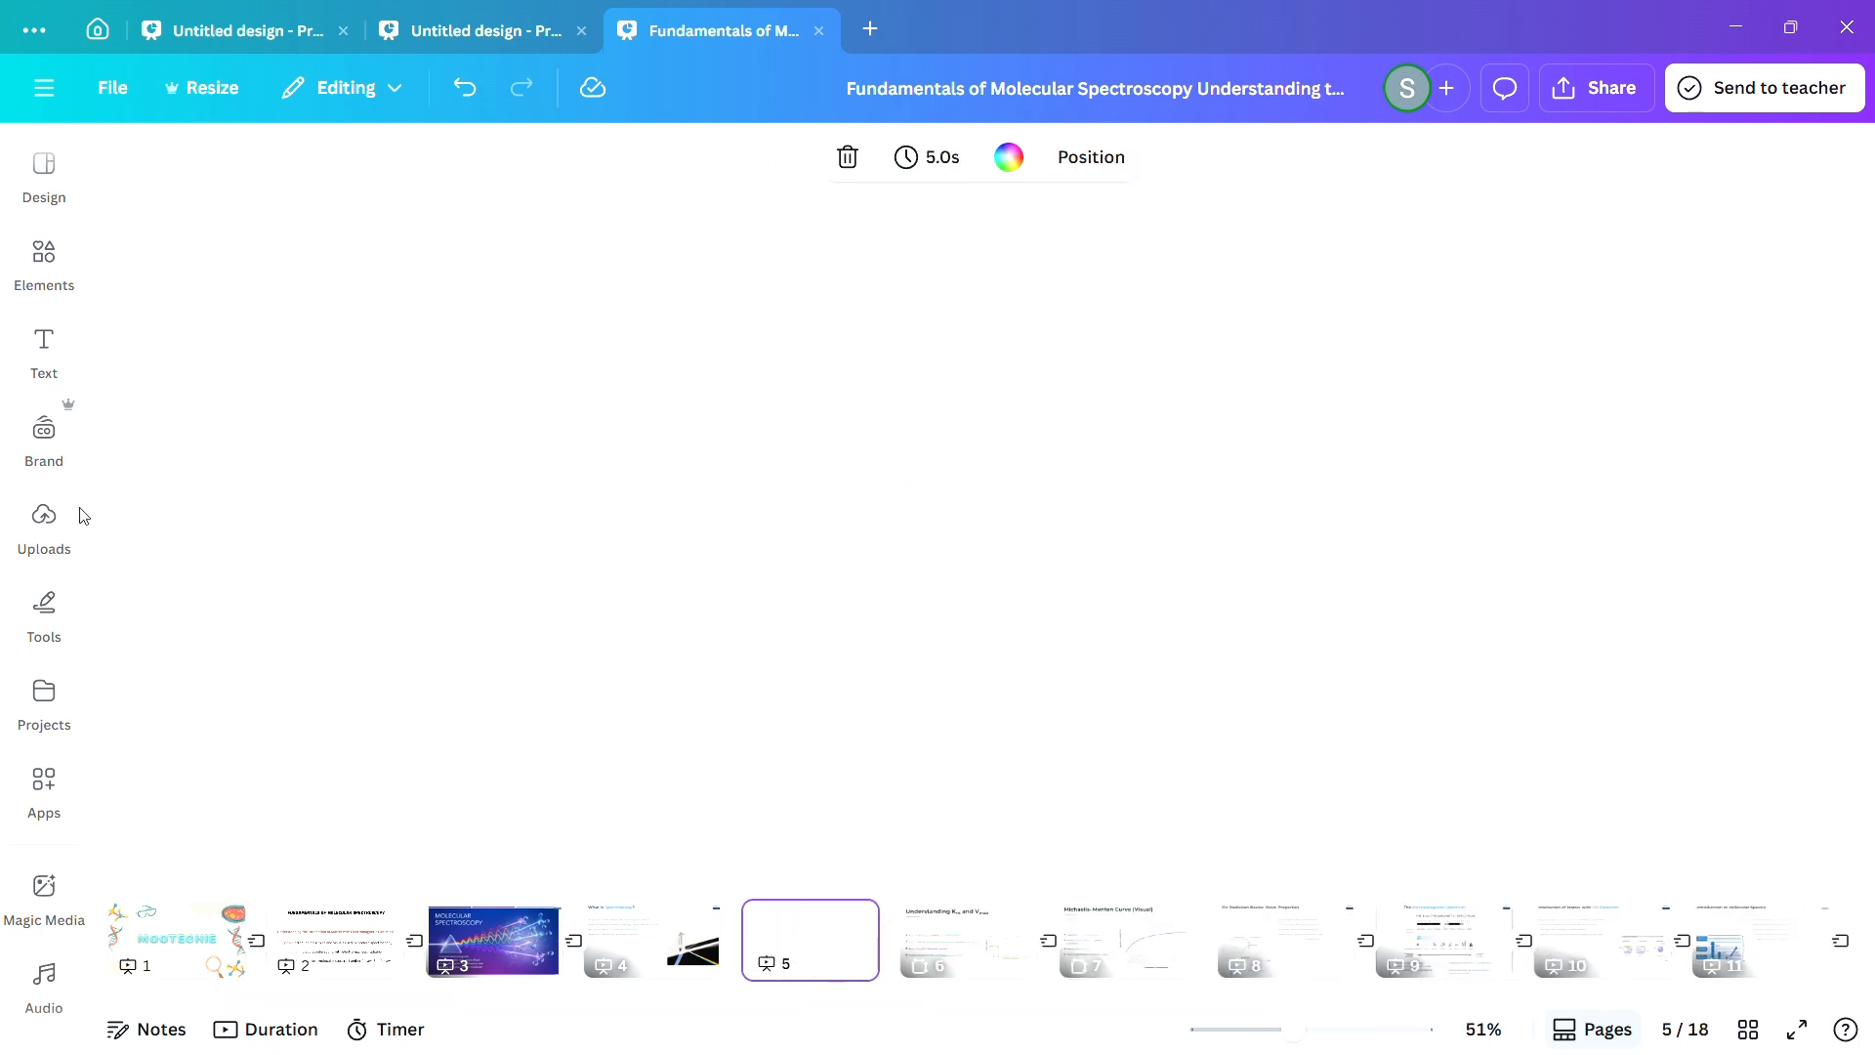
left_click(44, 518)
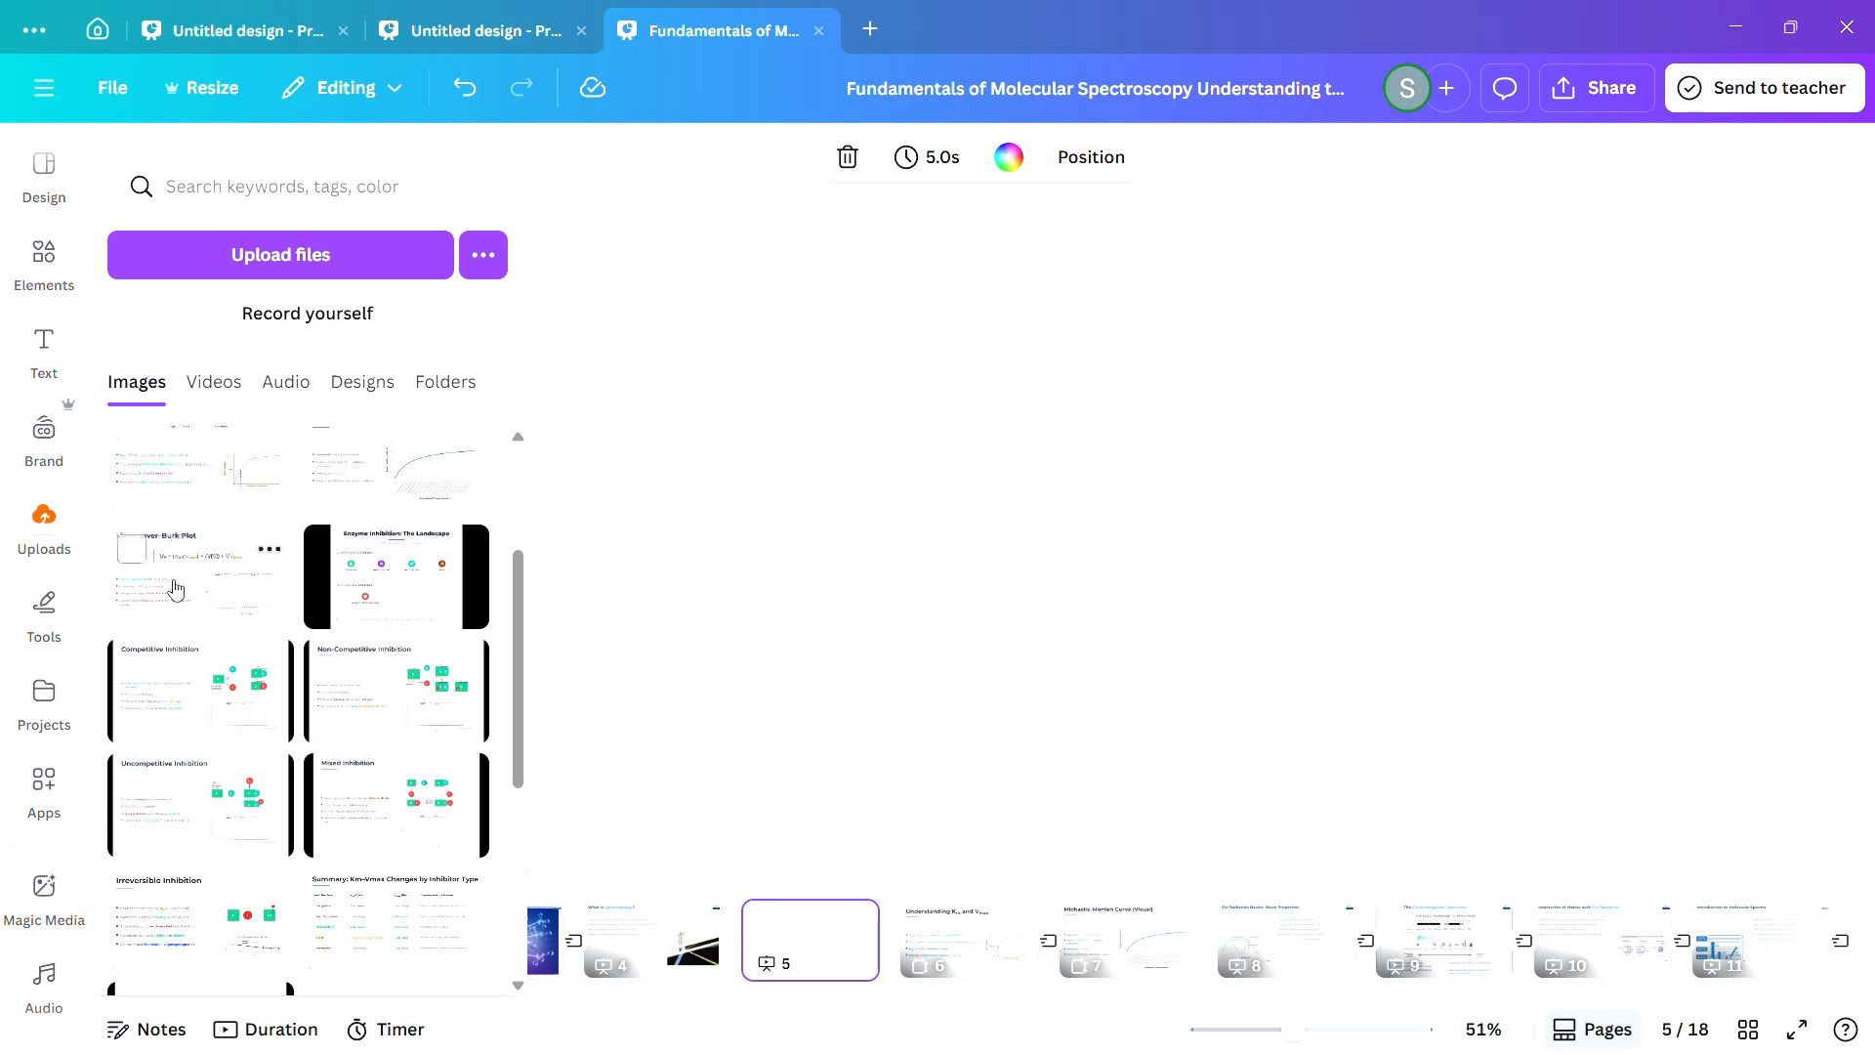
left_click_drag(175, 589, 770, 930)
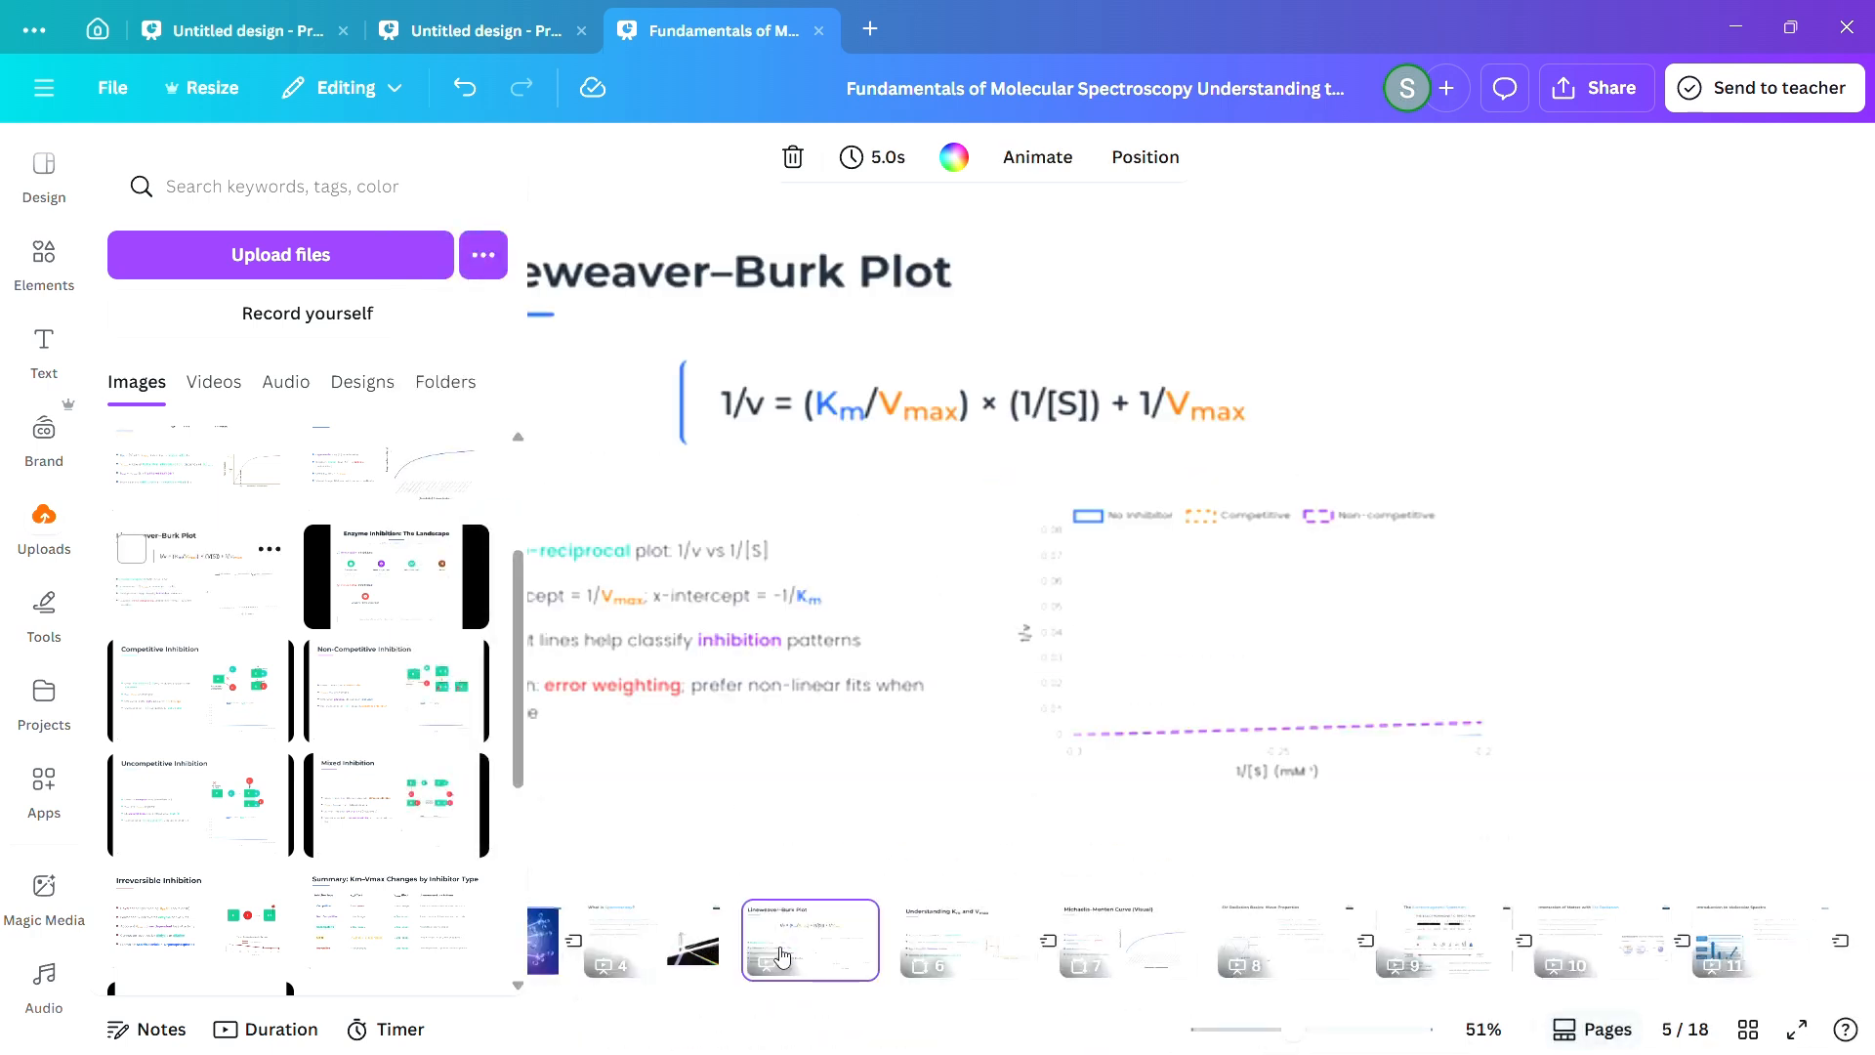
left_click(1670, 536)
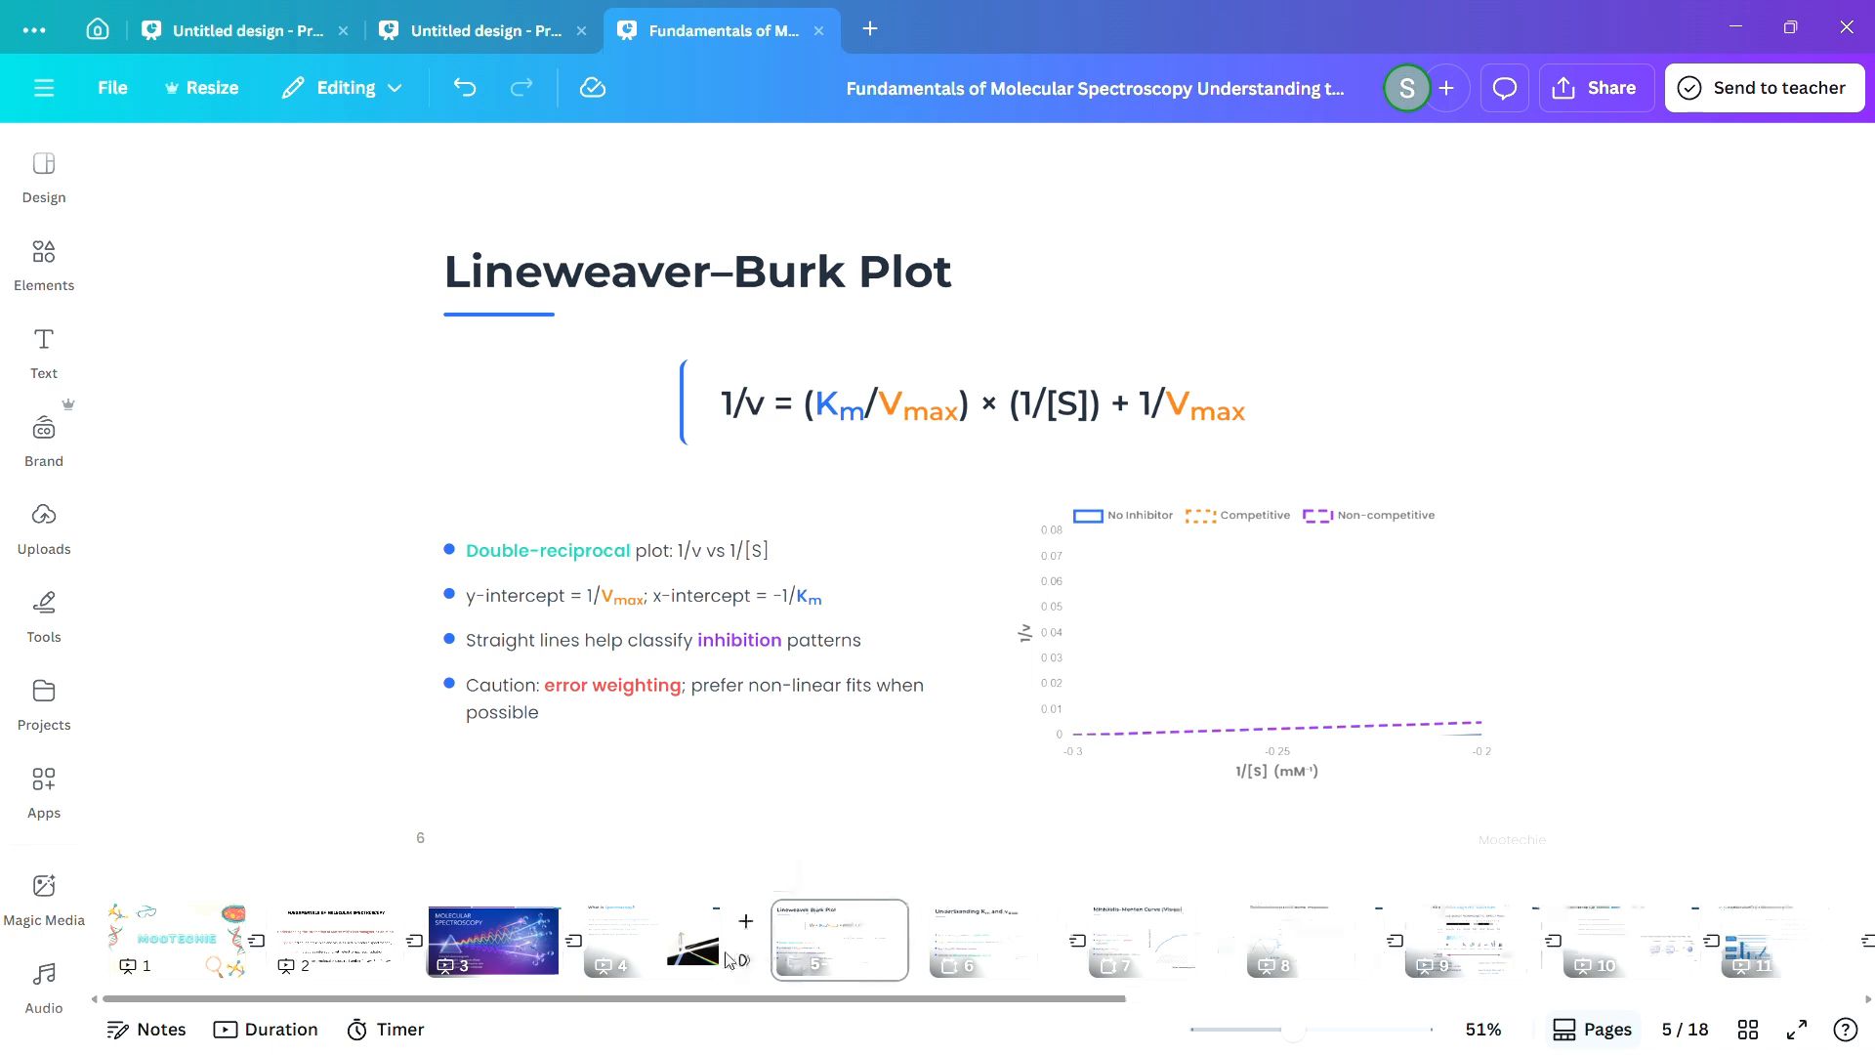
Apply the Flow transition between the "What is Spectroscopy?" page and the Lineweaver–Burk Plot page.
left_click(749, 963)
left_click(320, 652)
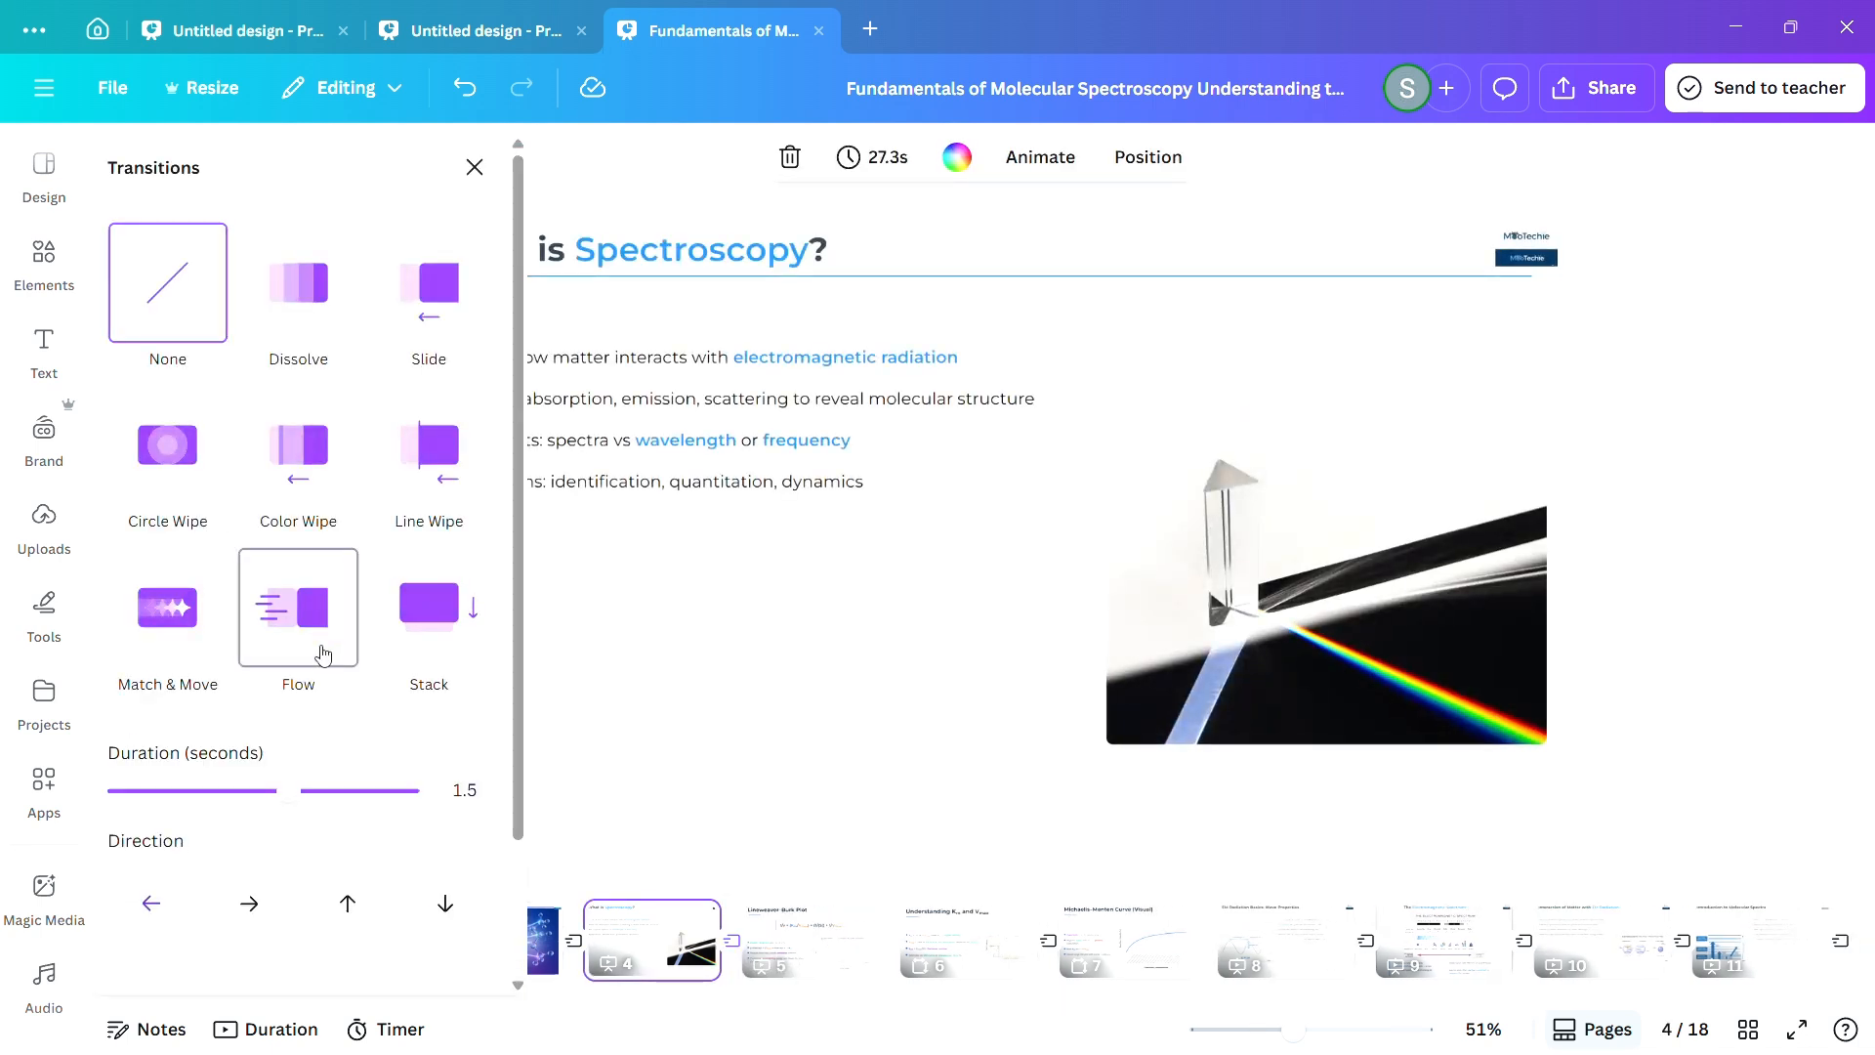
left_click(1744, 547)
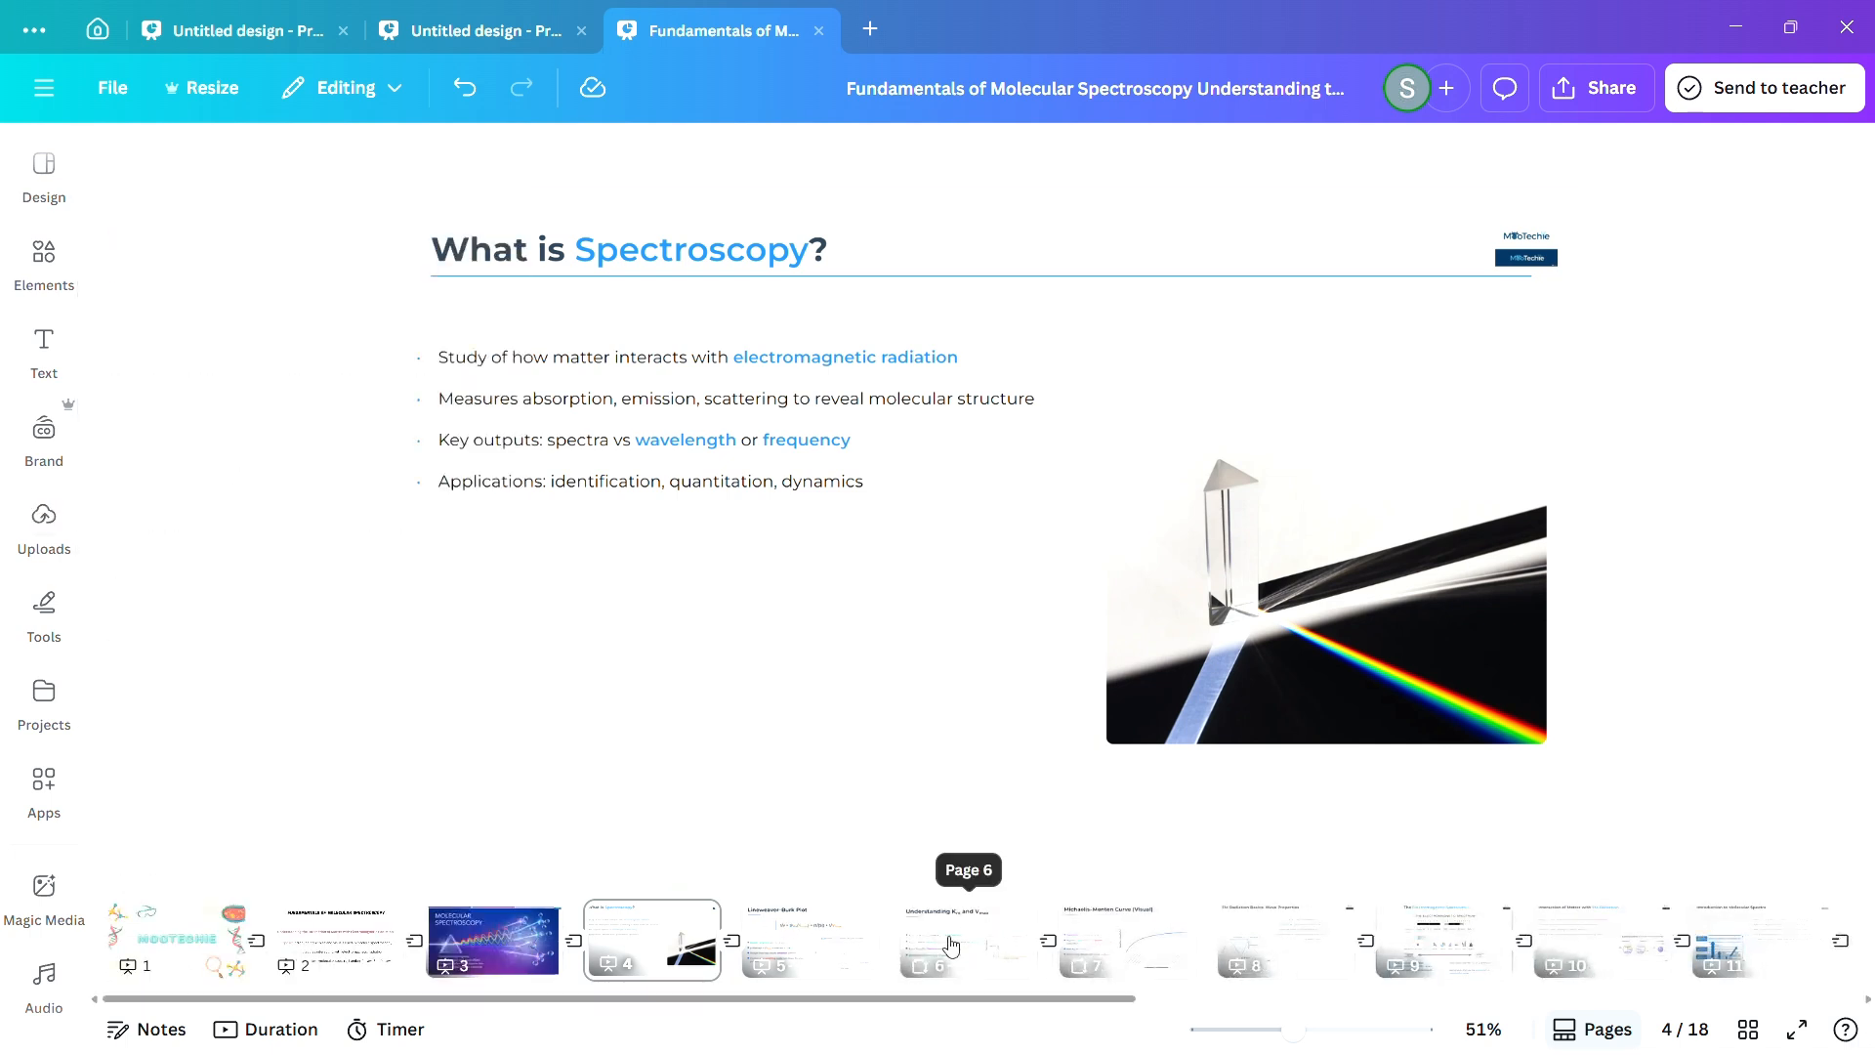
Add the uploaded Lineweaver–Burk Plot image once more as a separate page right after page 5.
left_click(42, 517)
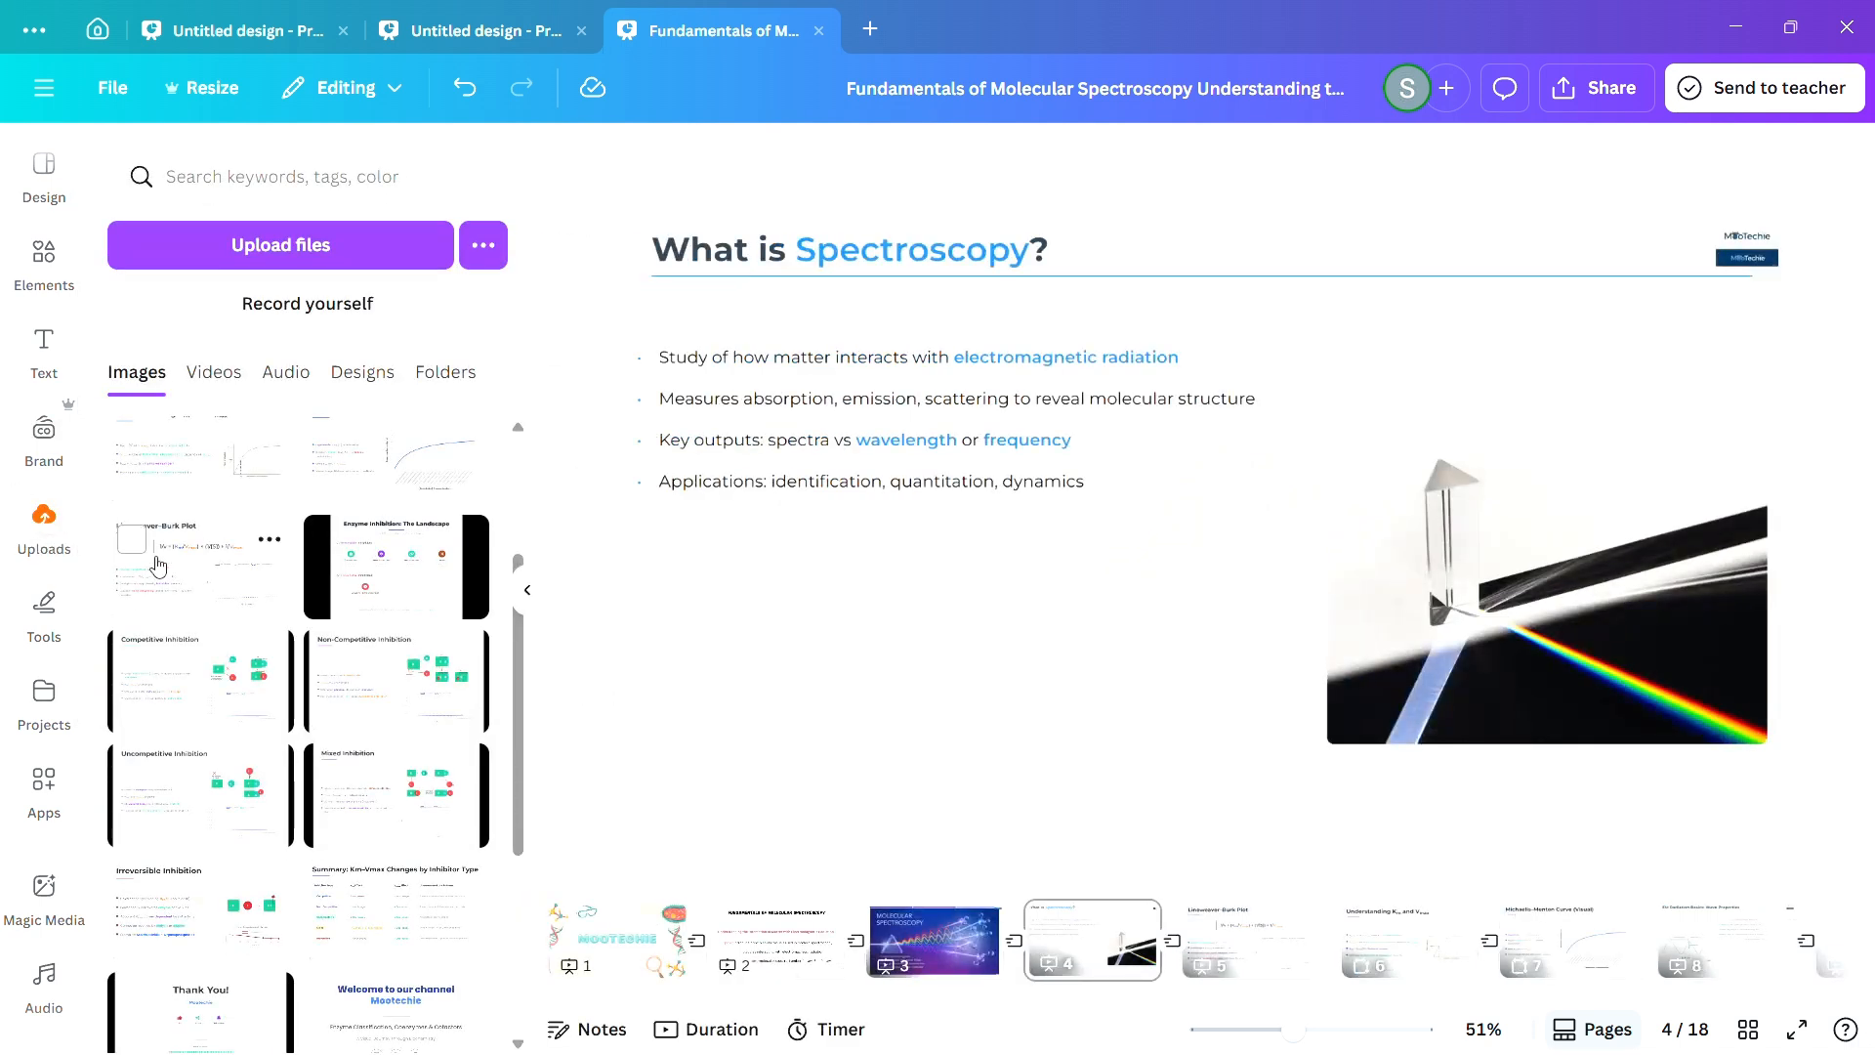
left_click_drag(157, 565, 1334, 943)
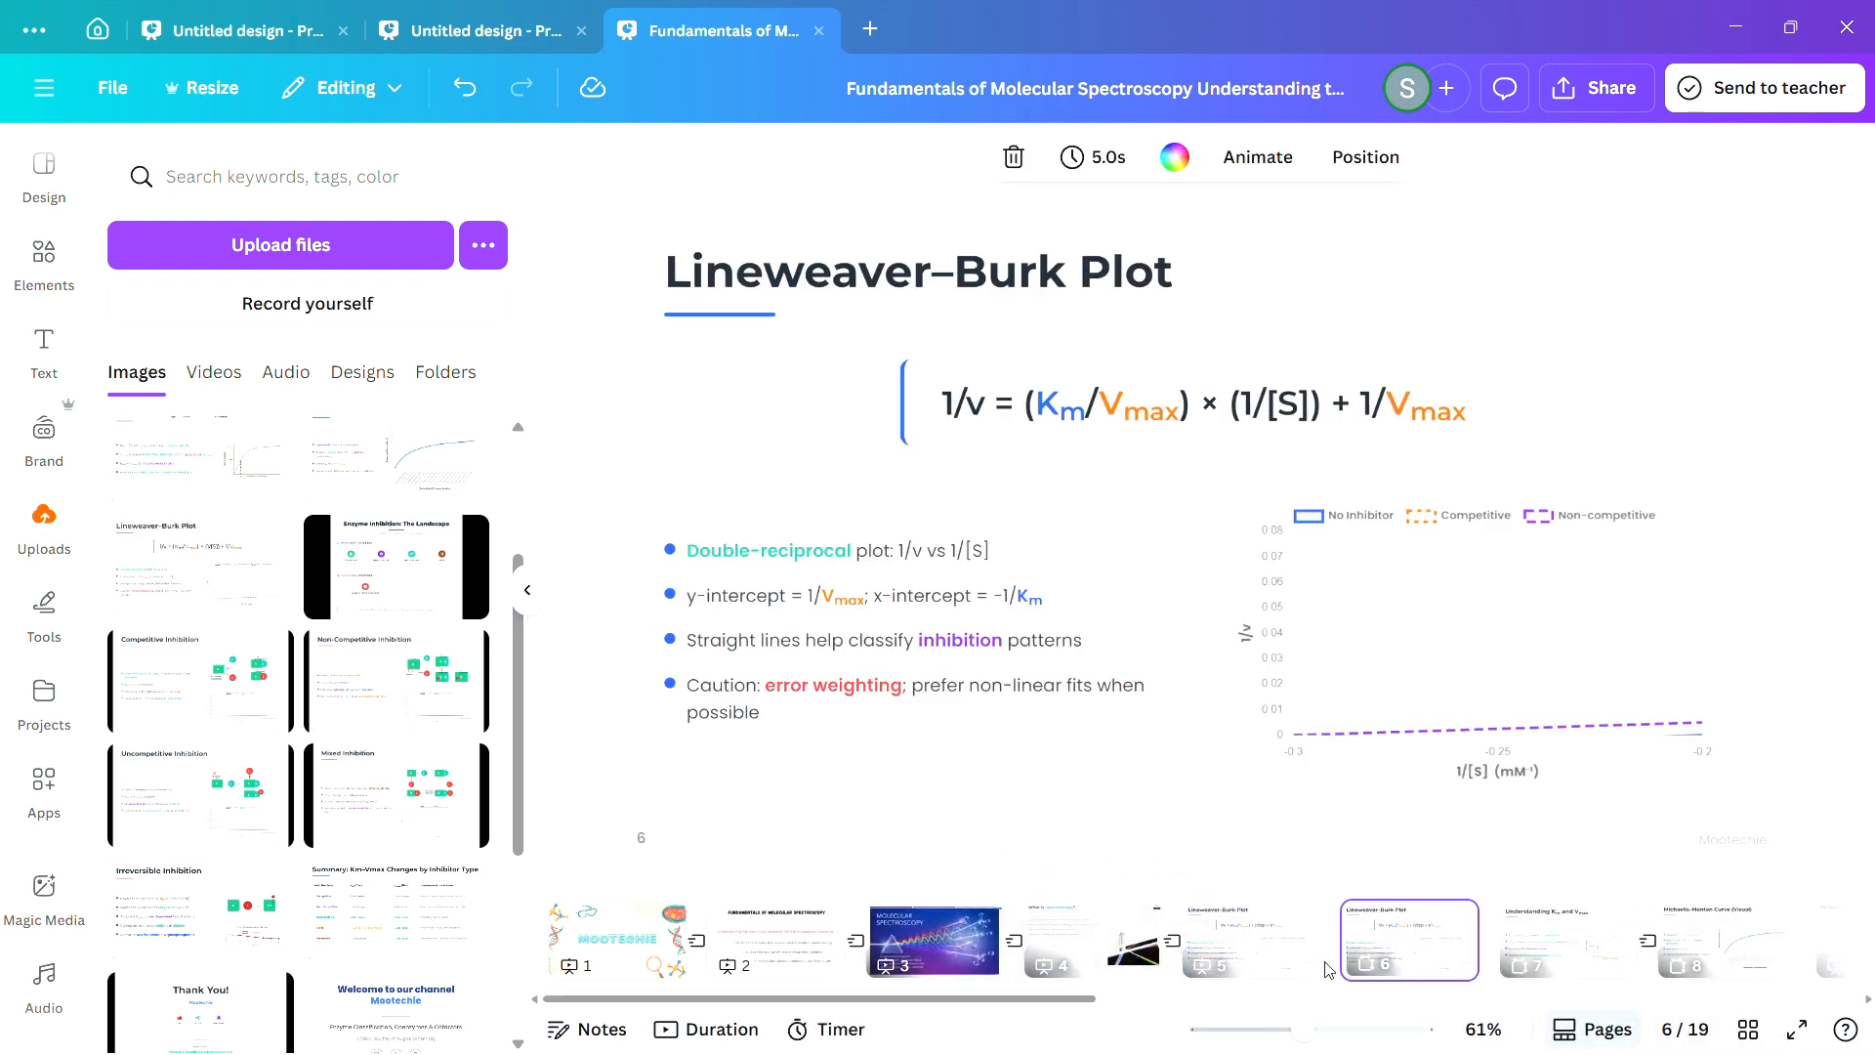
left_click(530, 592)
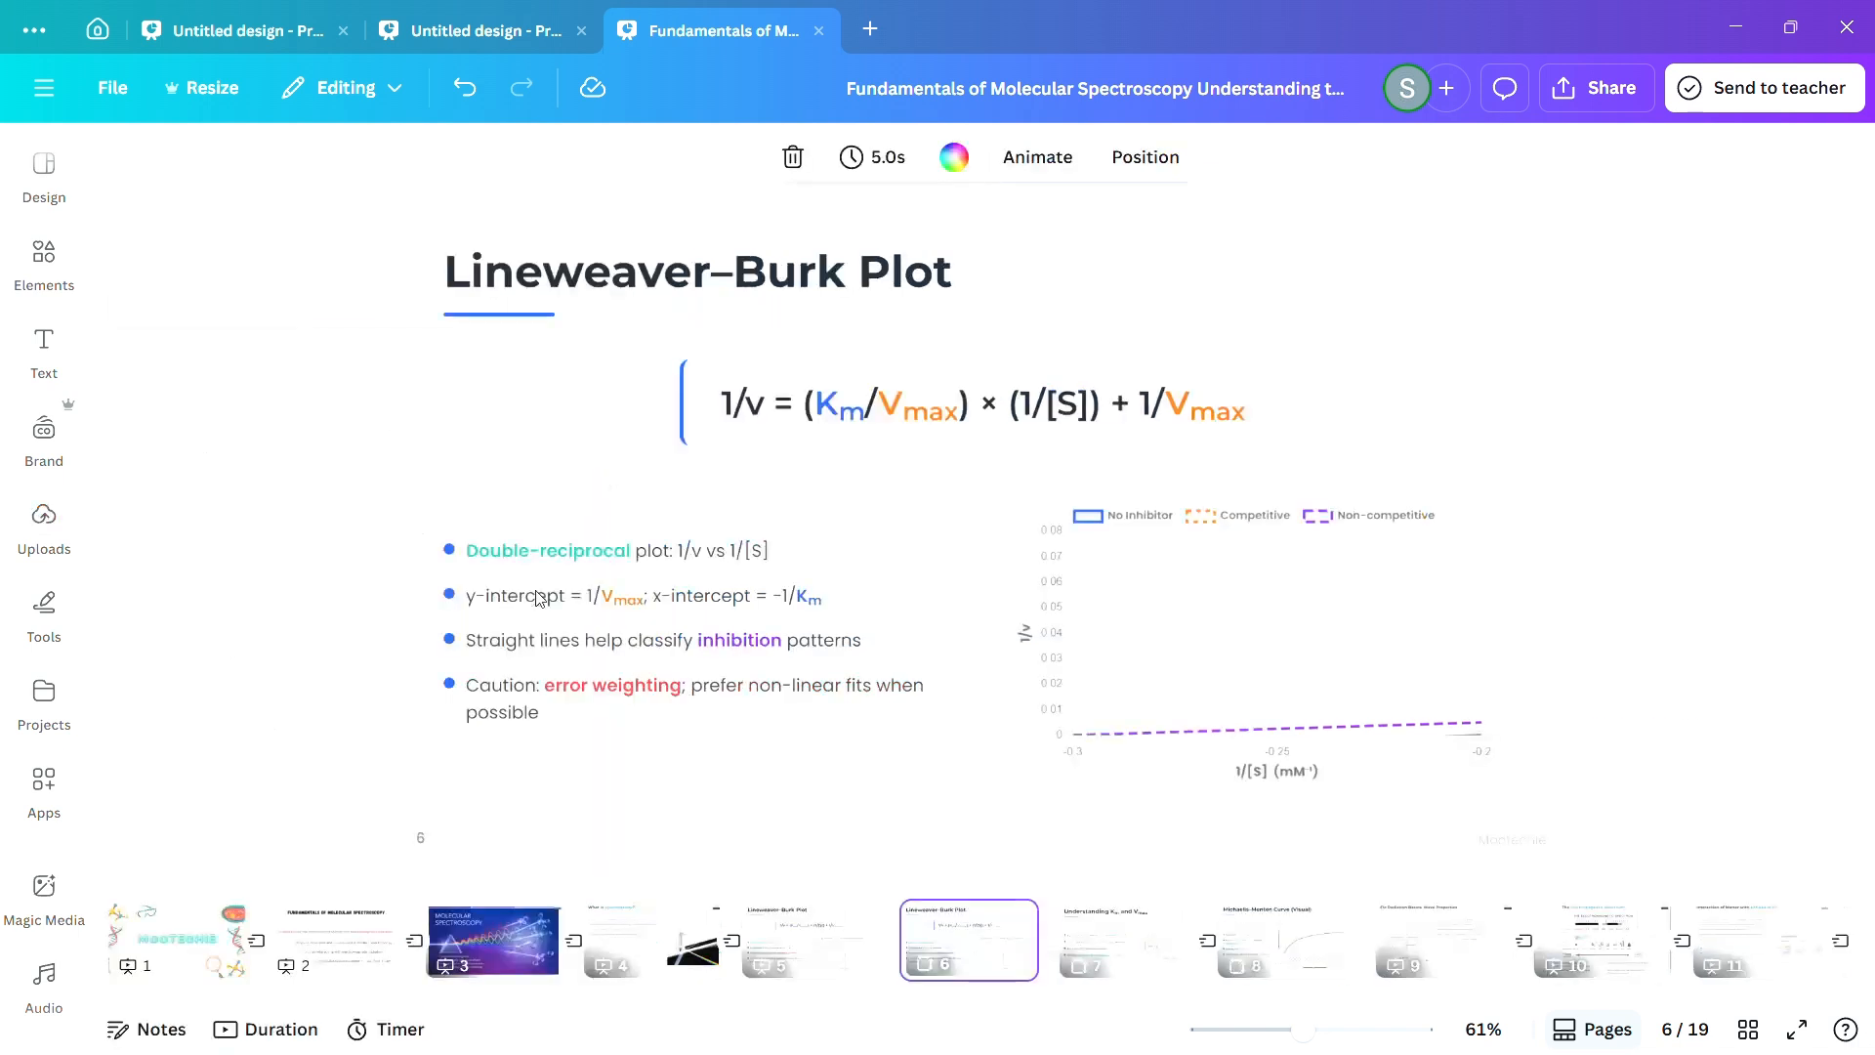
Insert two blank pages between the two Lineweaver–Burk Plot pages.
left_click(1086, 969)
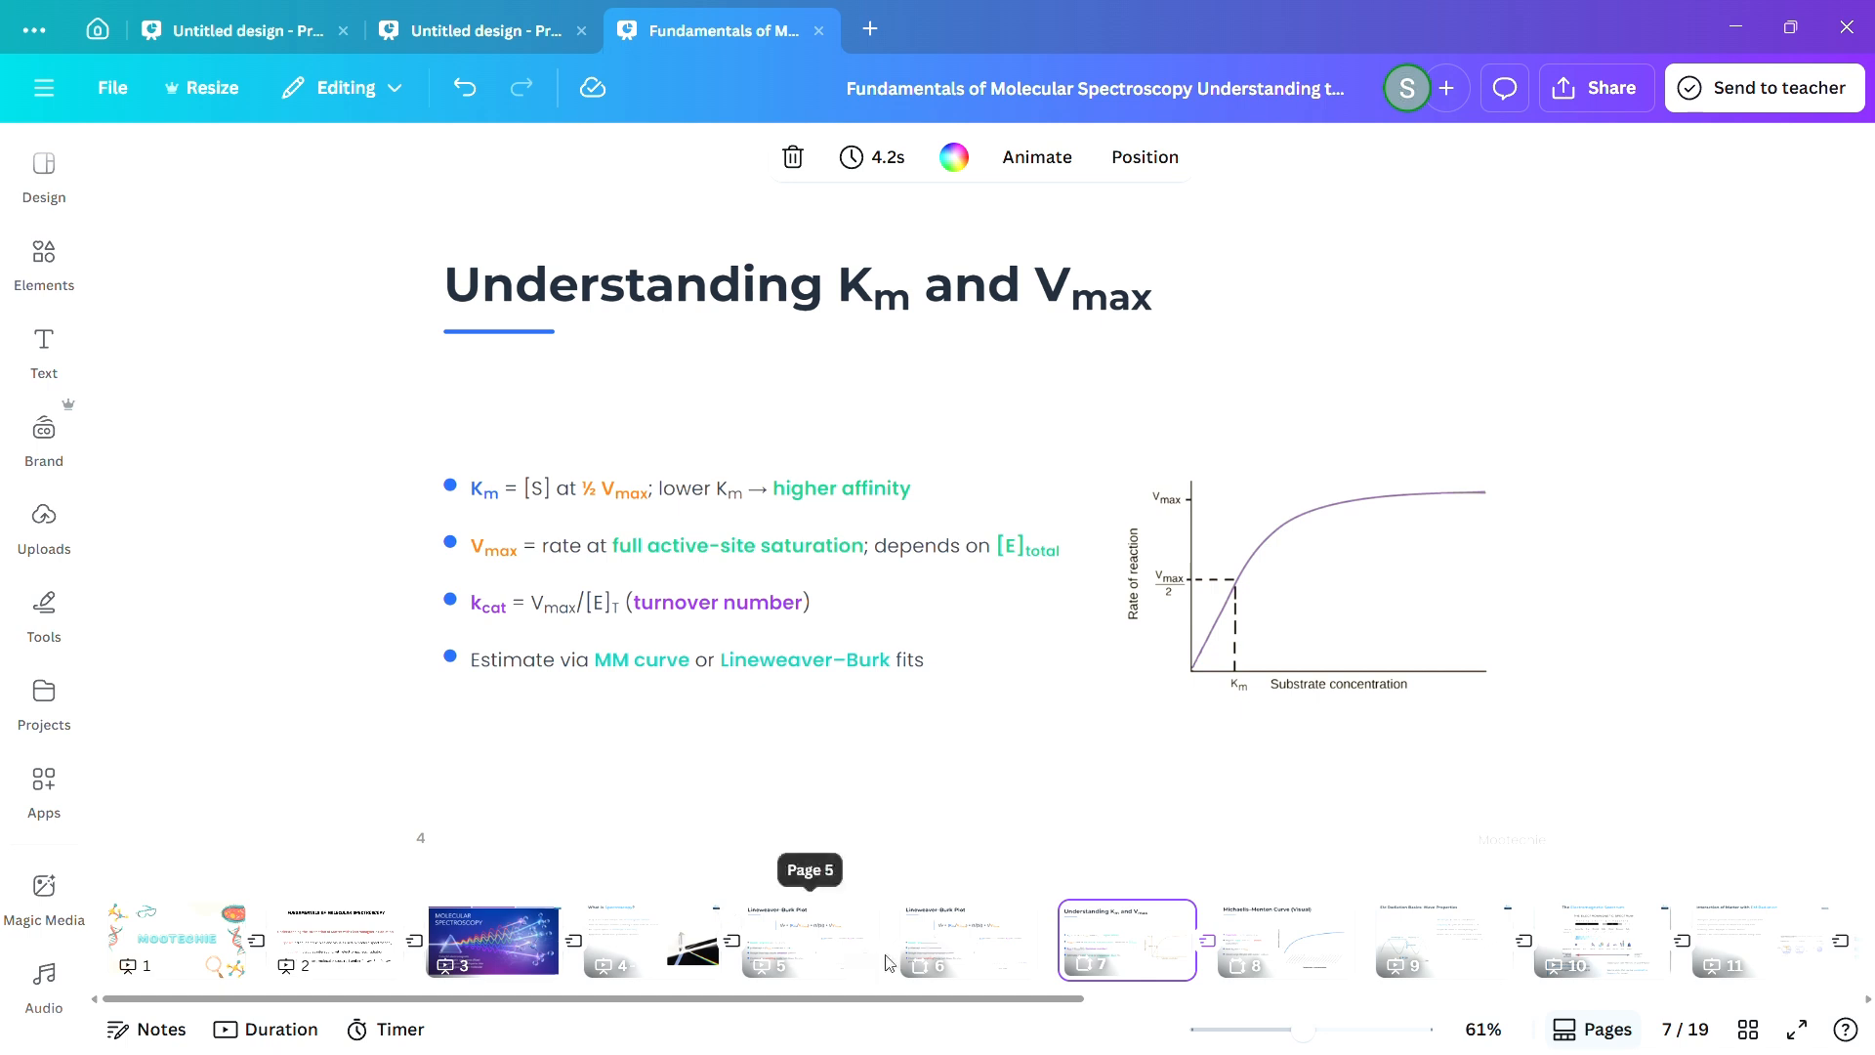
left_click(919, 952)
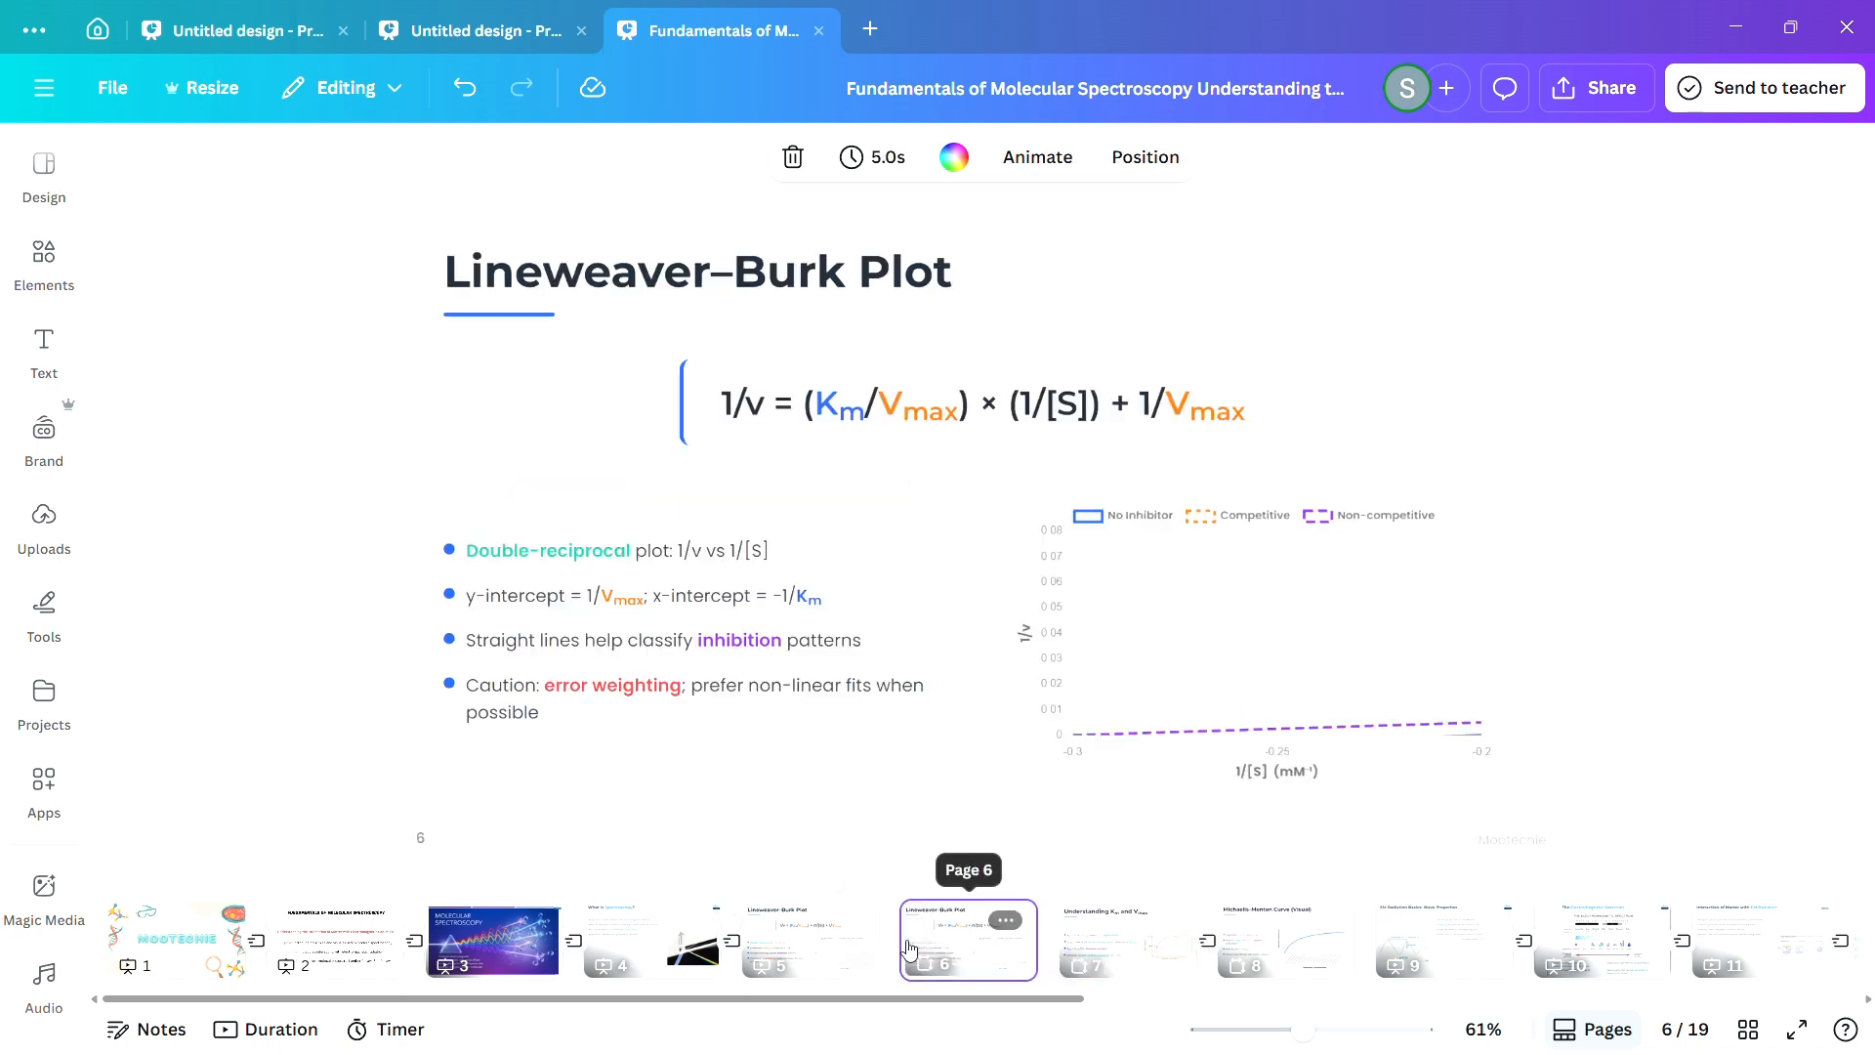
left_click(895, 919)
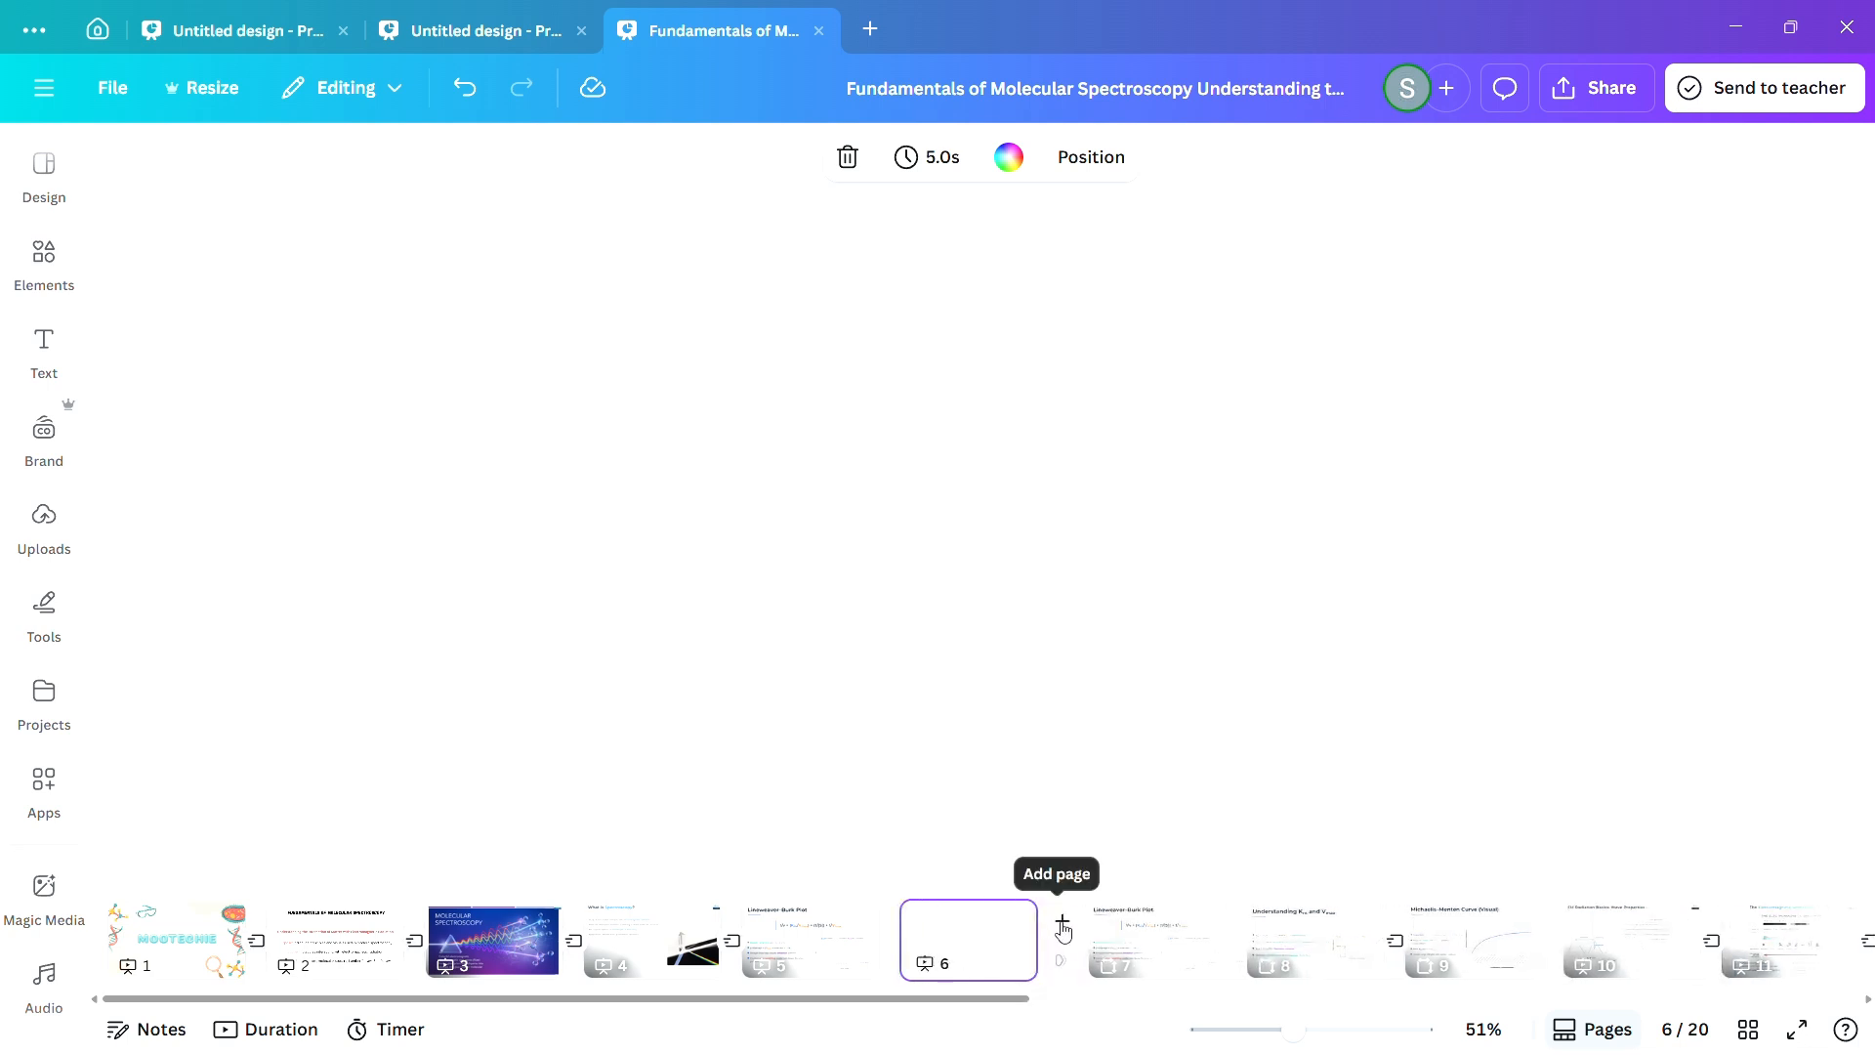
left_click(1062, 924)
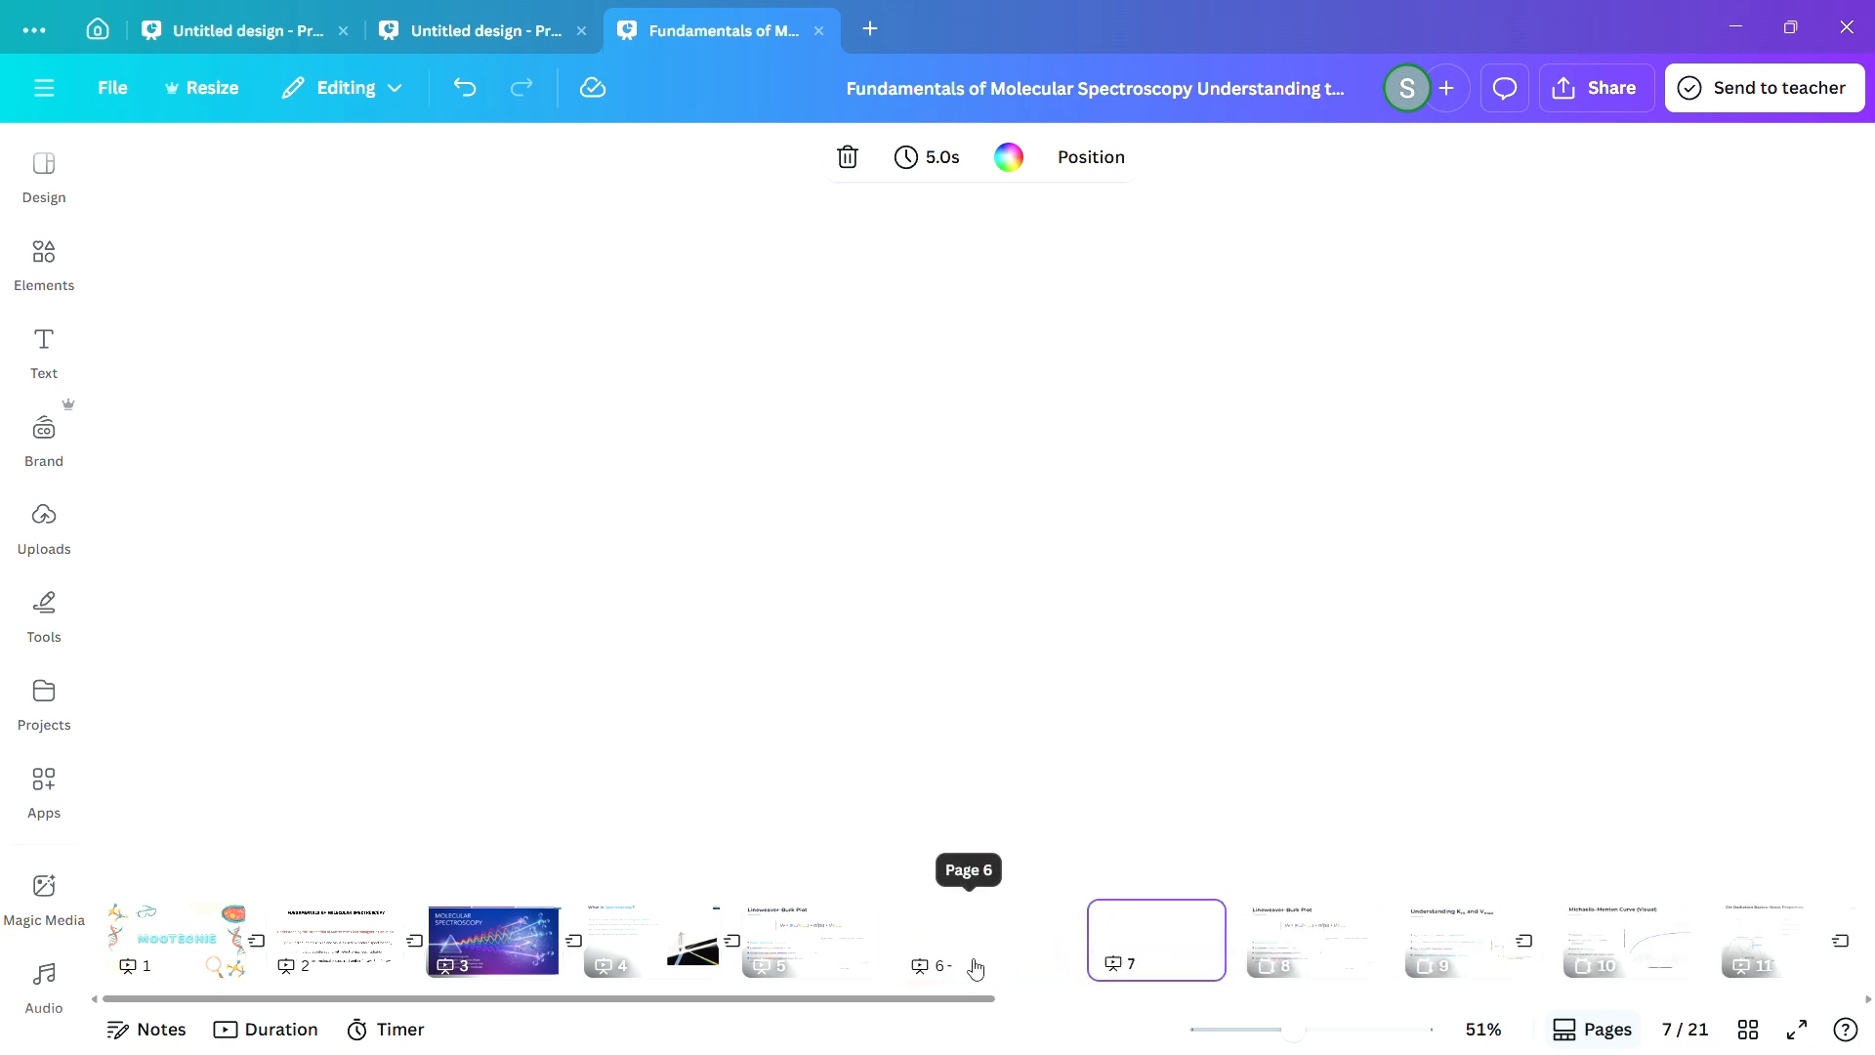
Look through the "What is Spectroscopy?" page, the first Lineweaver–Burk Plot page and the two blank pages after it.
left_click(975, 967)
left_click(39, 552)
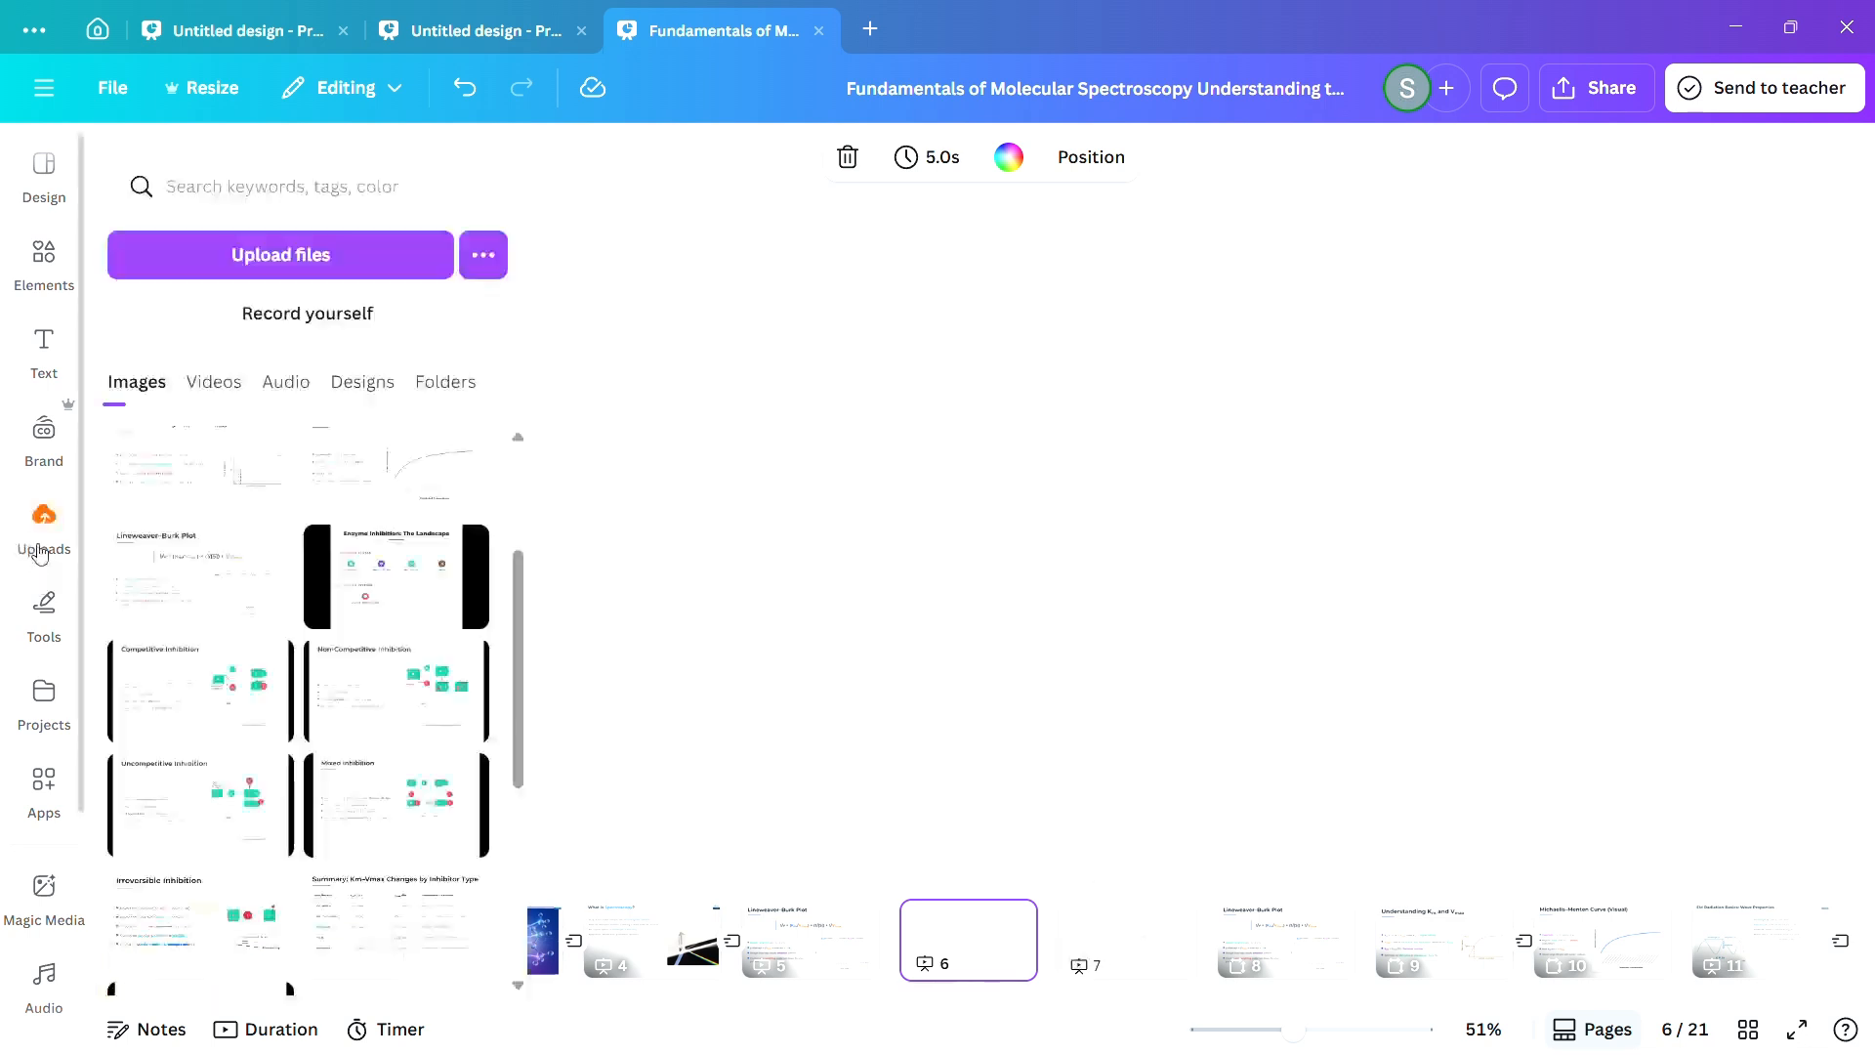
left_click(866, 961)
left_click(689, 961)
left_click(834, 961)
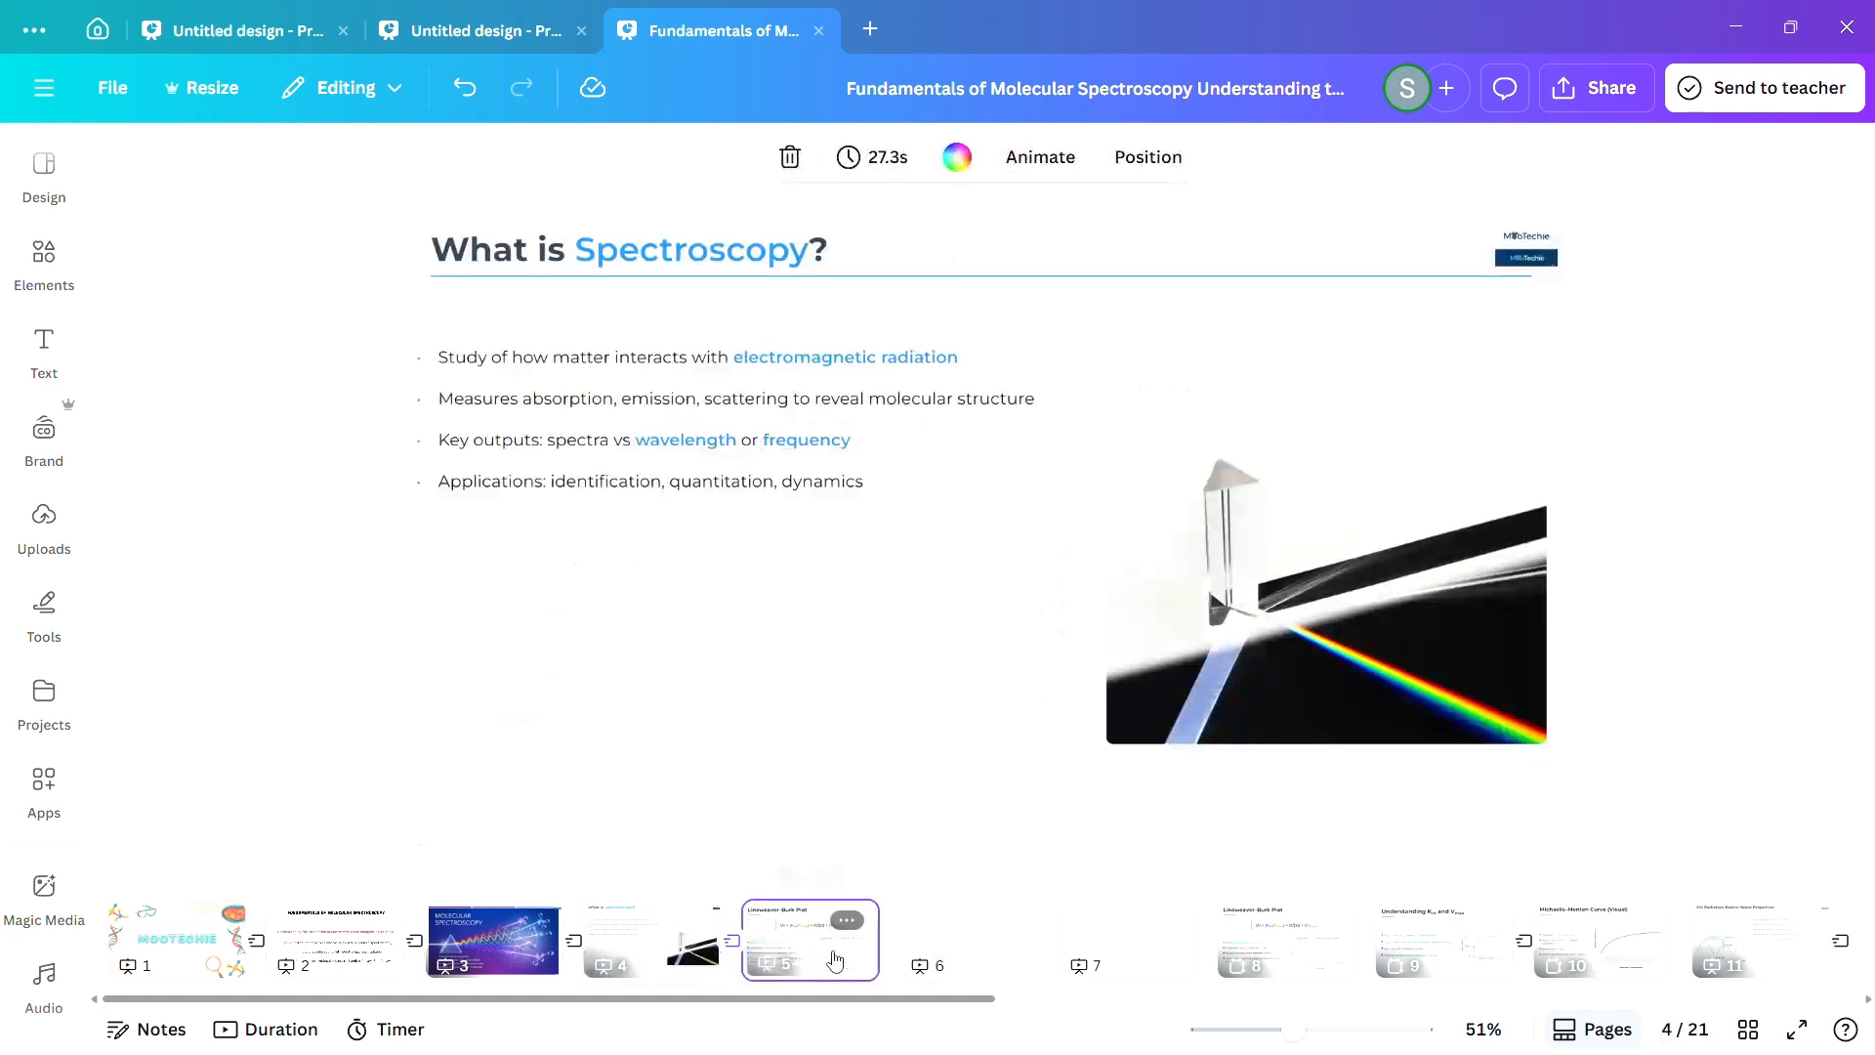
left_click(960, 953)
left_click(1096, 945)
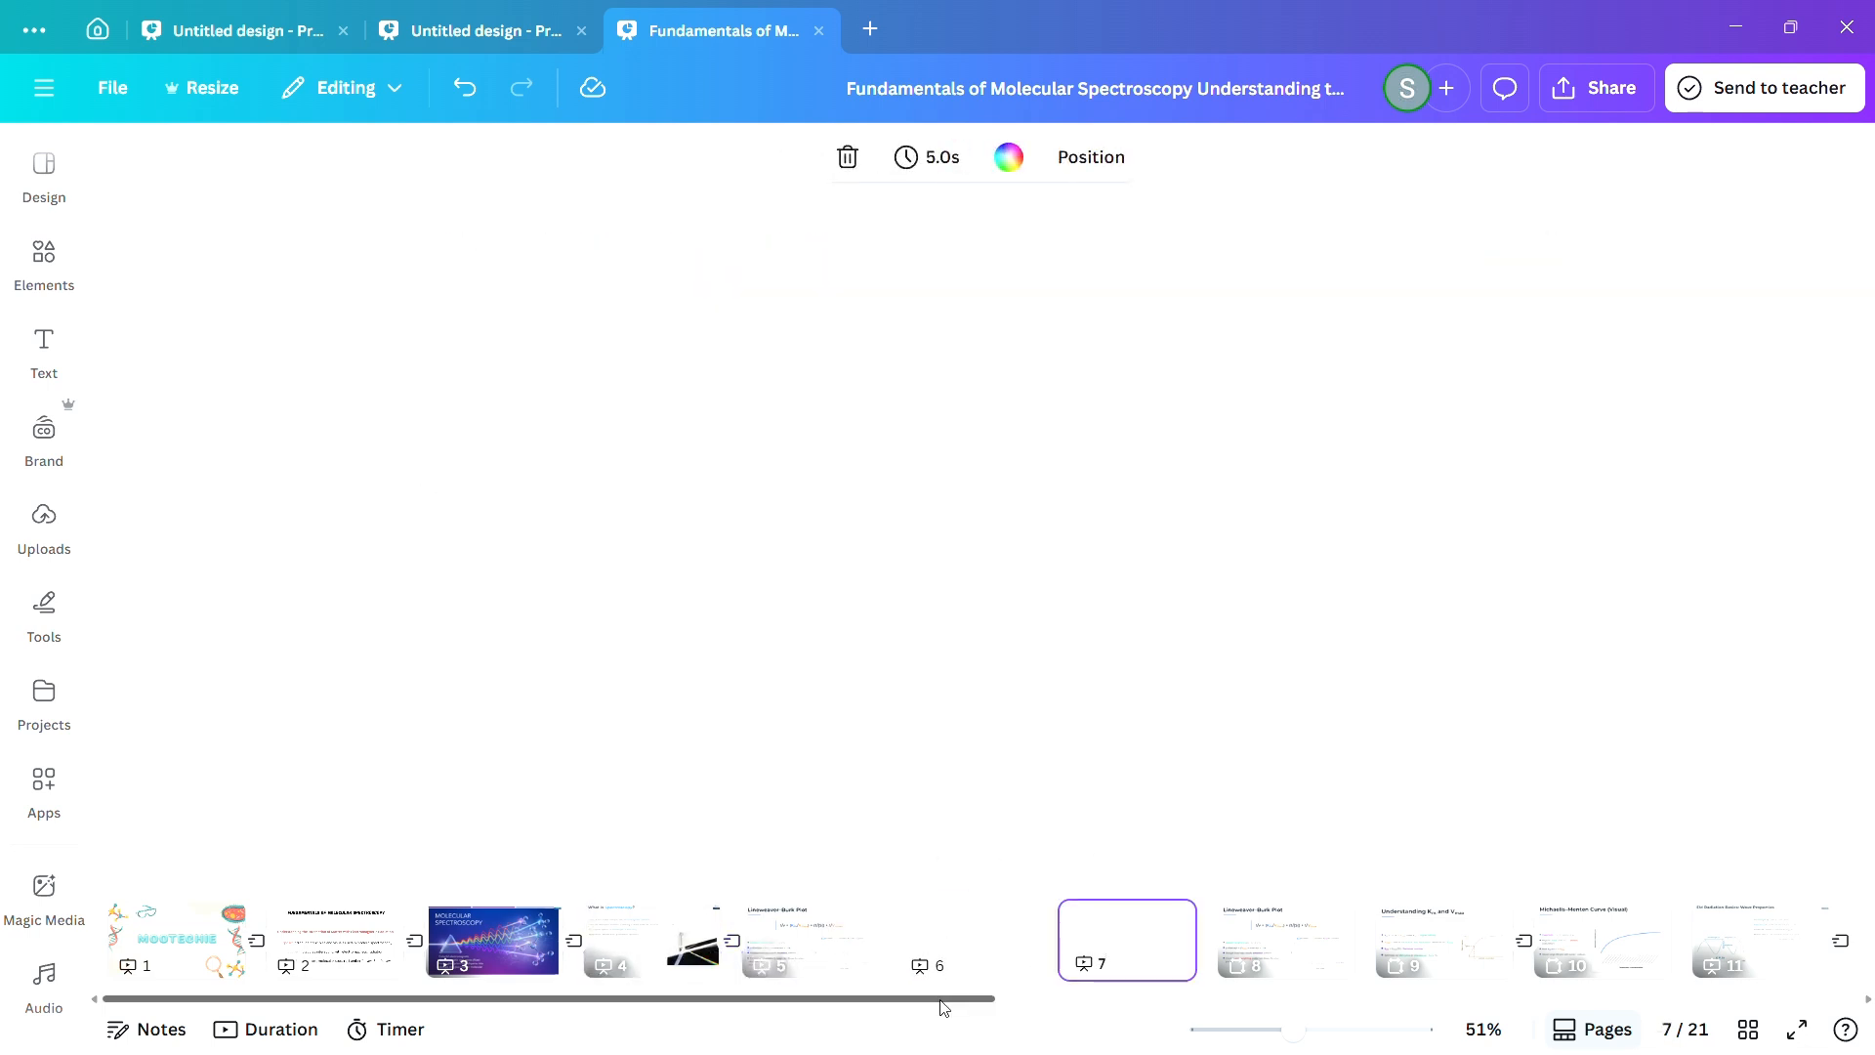
left_click_drag(941, 1000, 815, 1038)
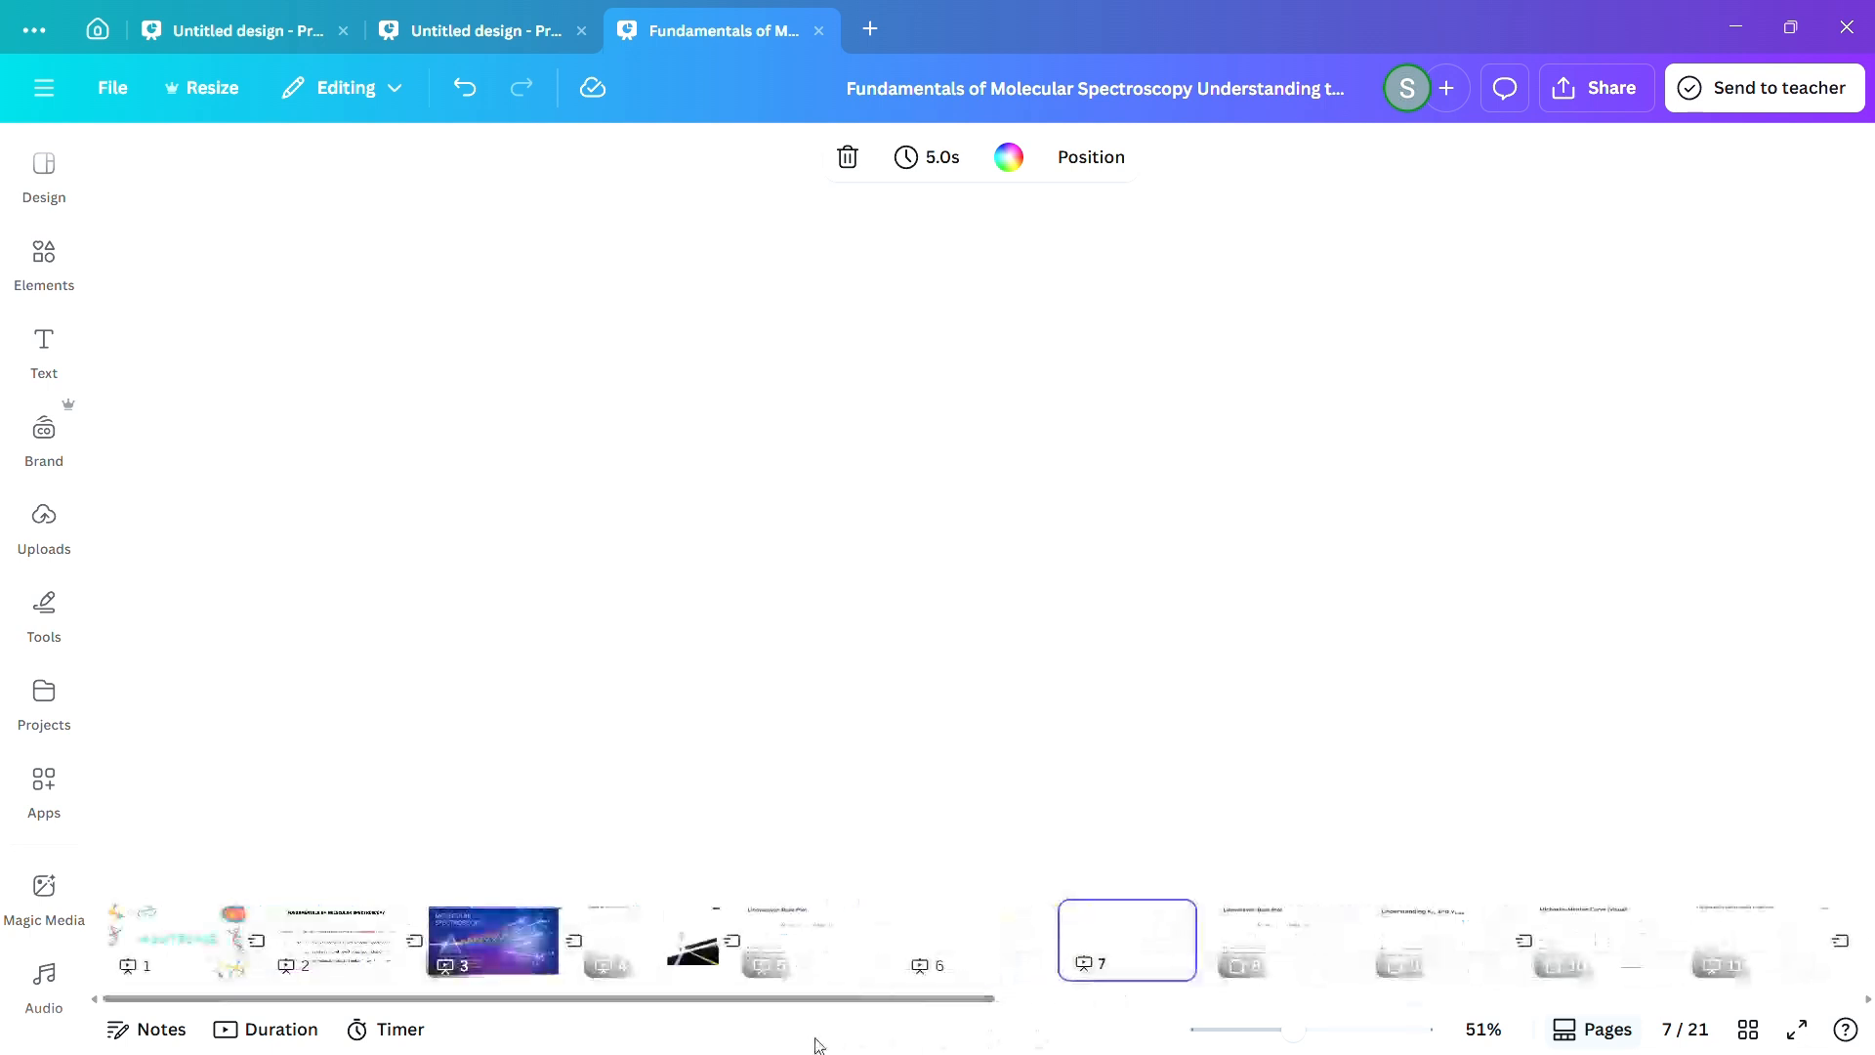
left_click(688, 952)
left_click(811, 948)
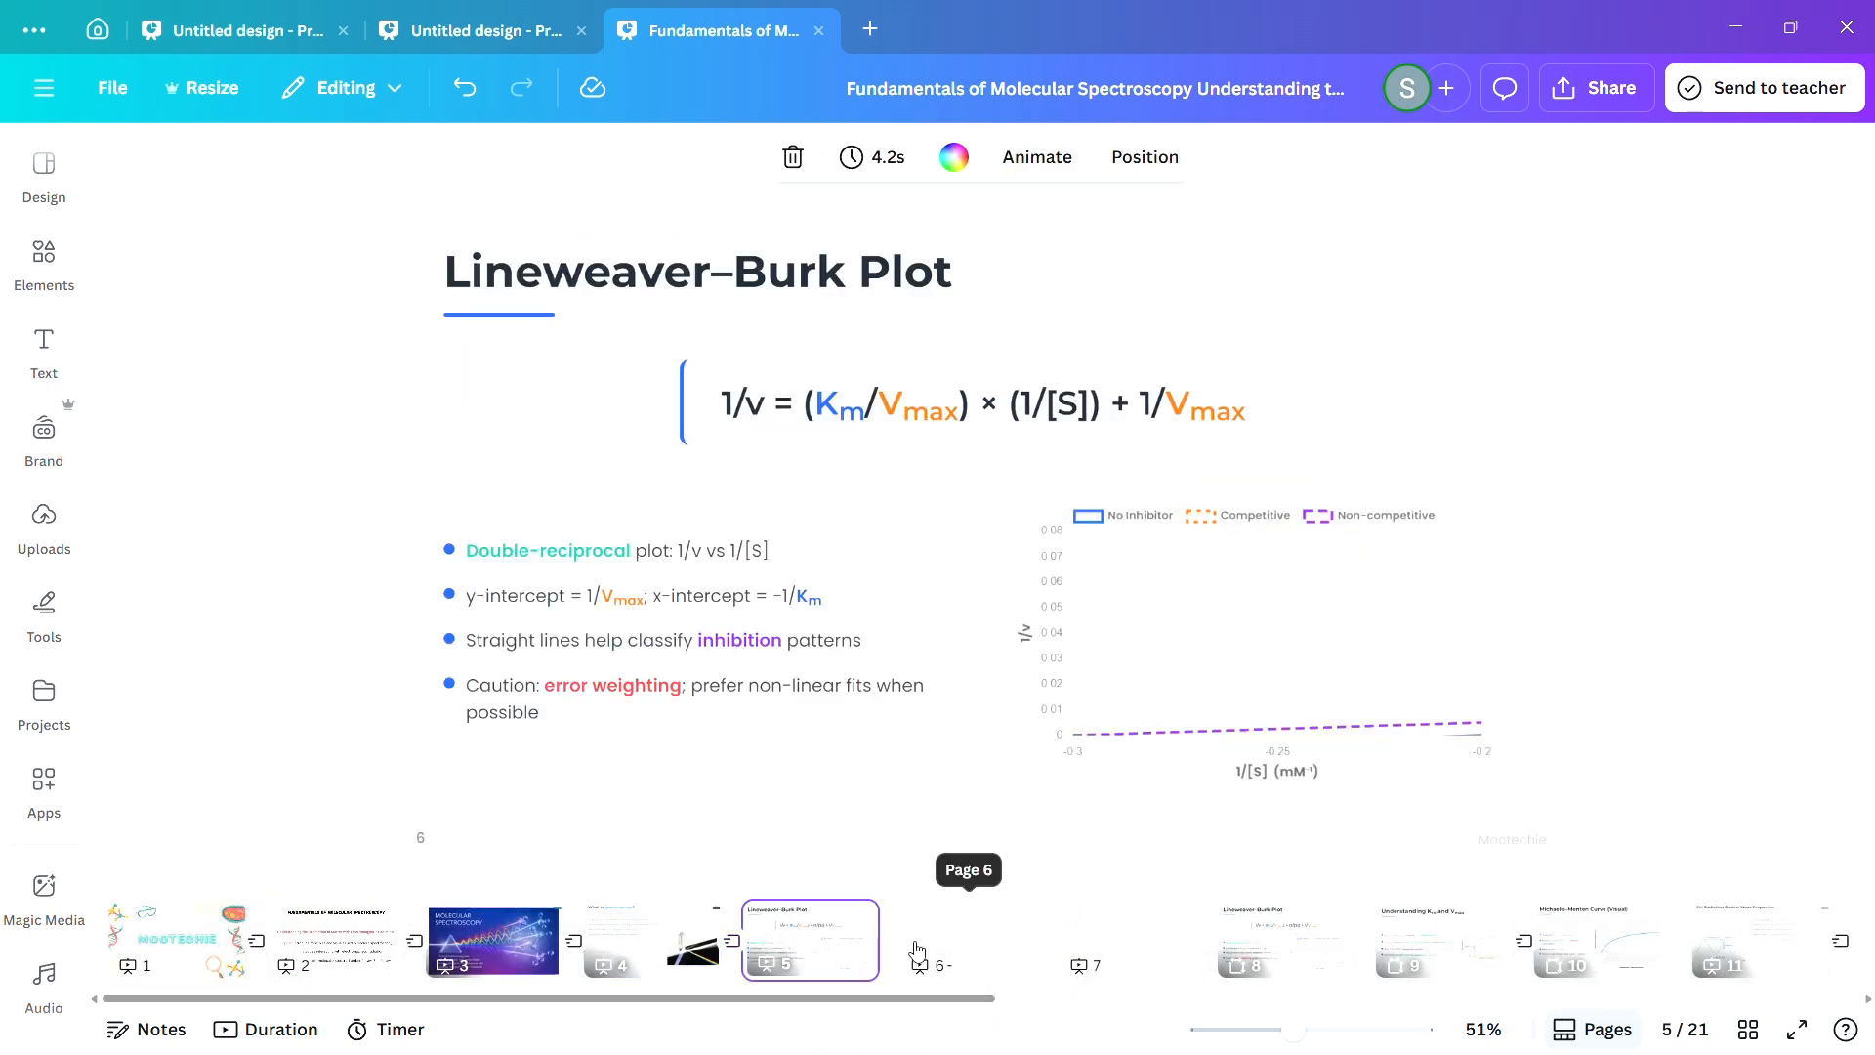
left_click(918, 948)
left_click(1121, 946)
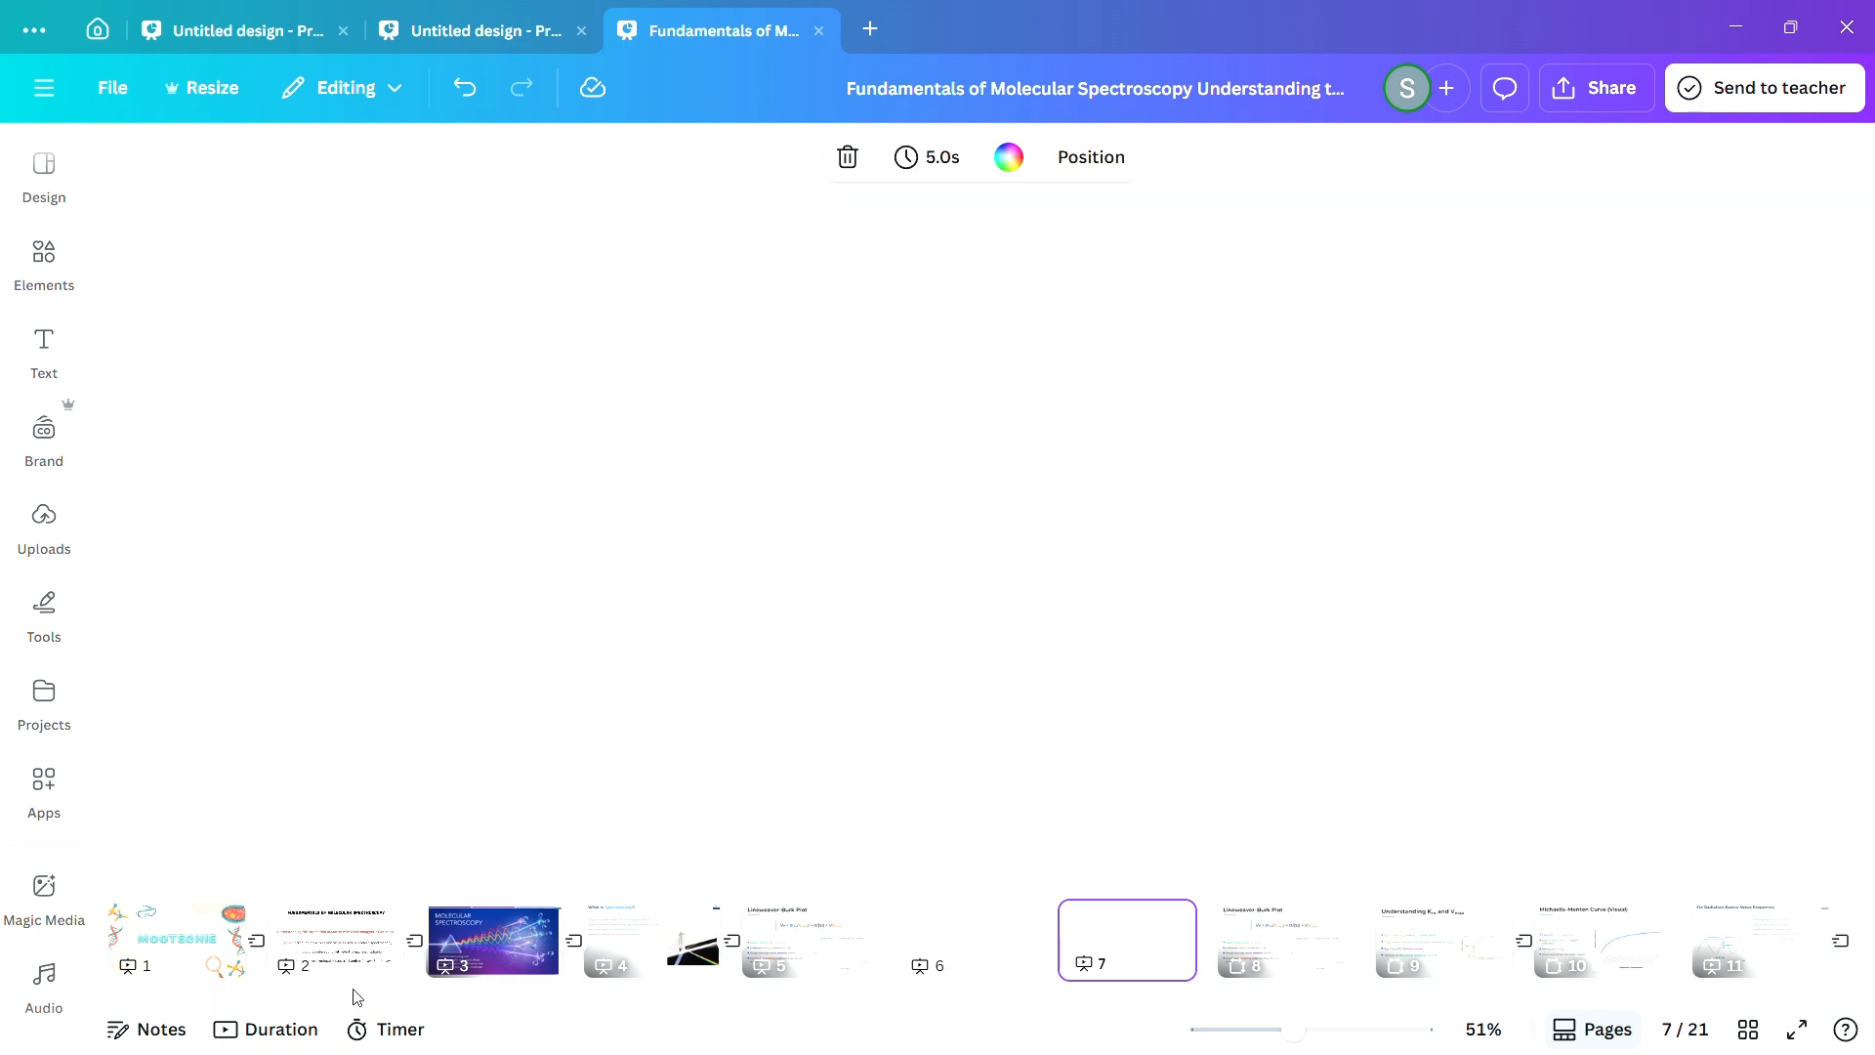
Resize all pages of this design to Presentation (16:9), 1920 × 1080 px, without making a copy.
left_click(344, 946)
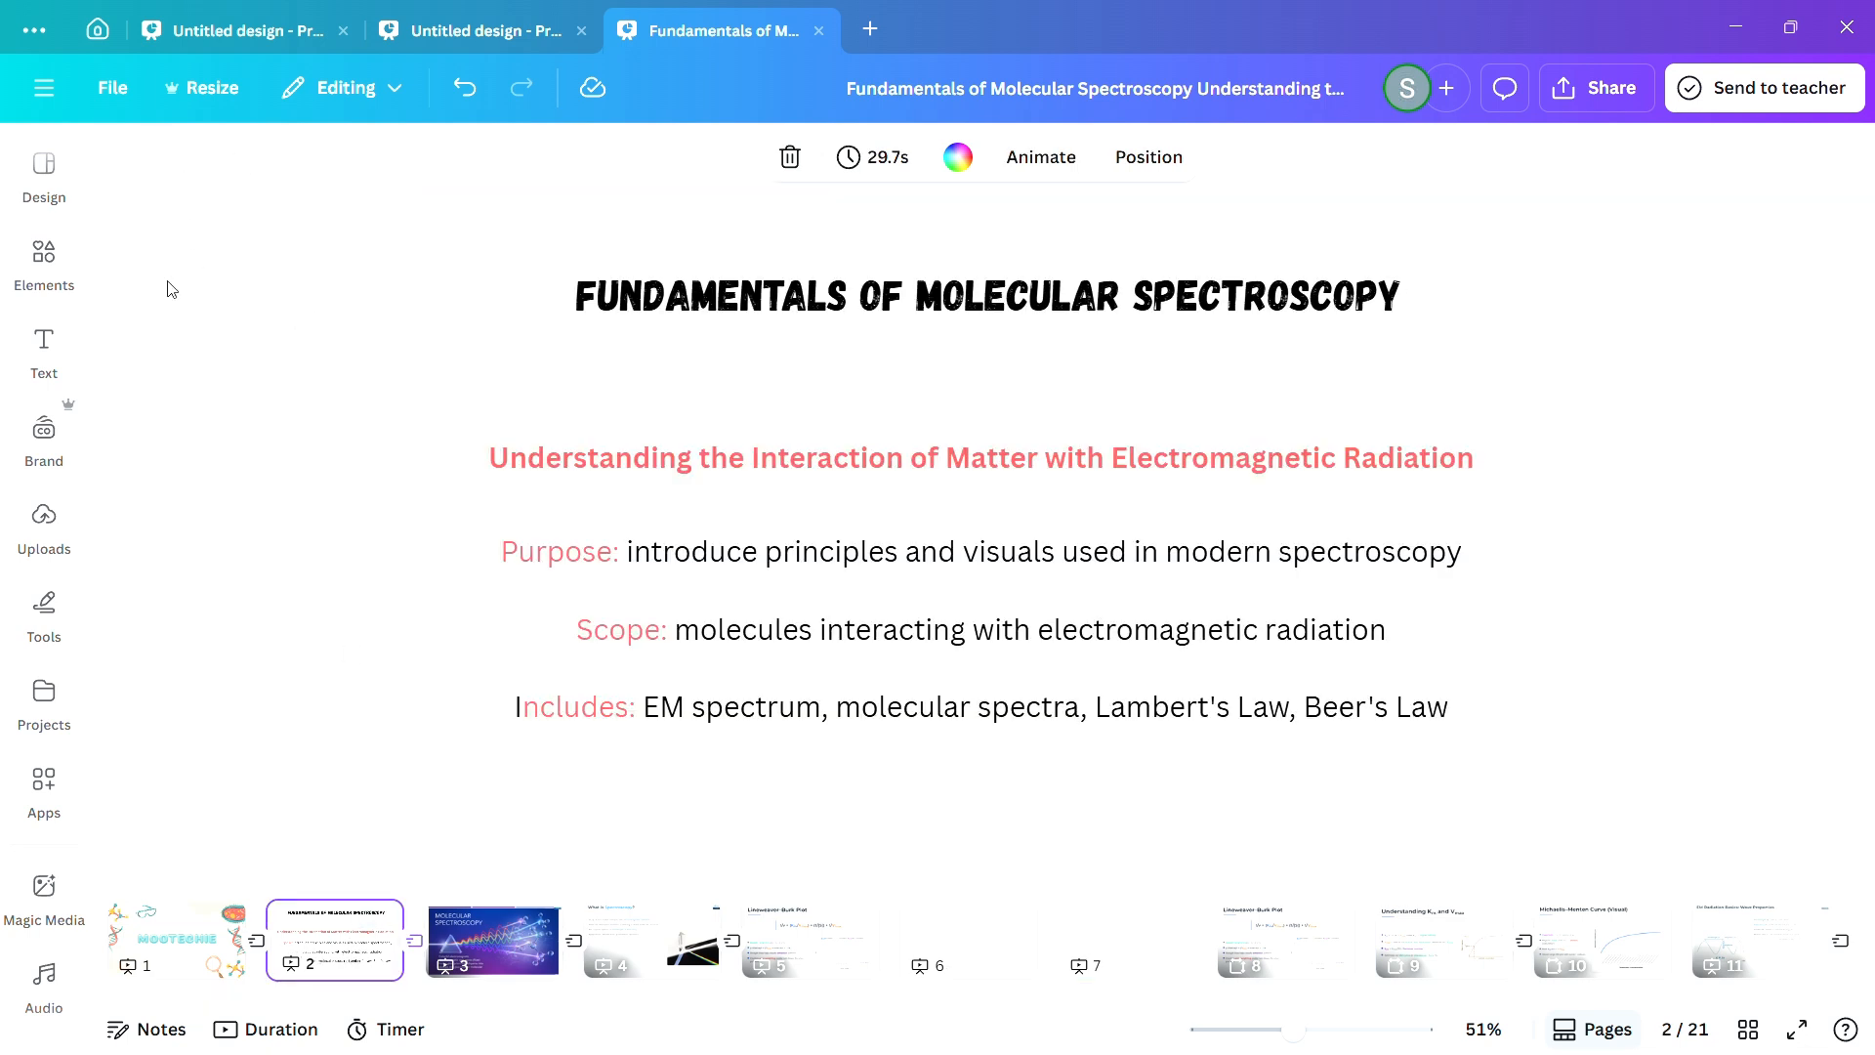
left_click(204, 90)
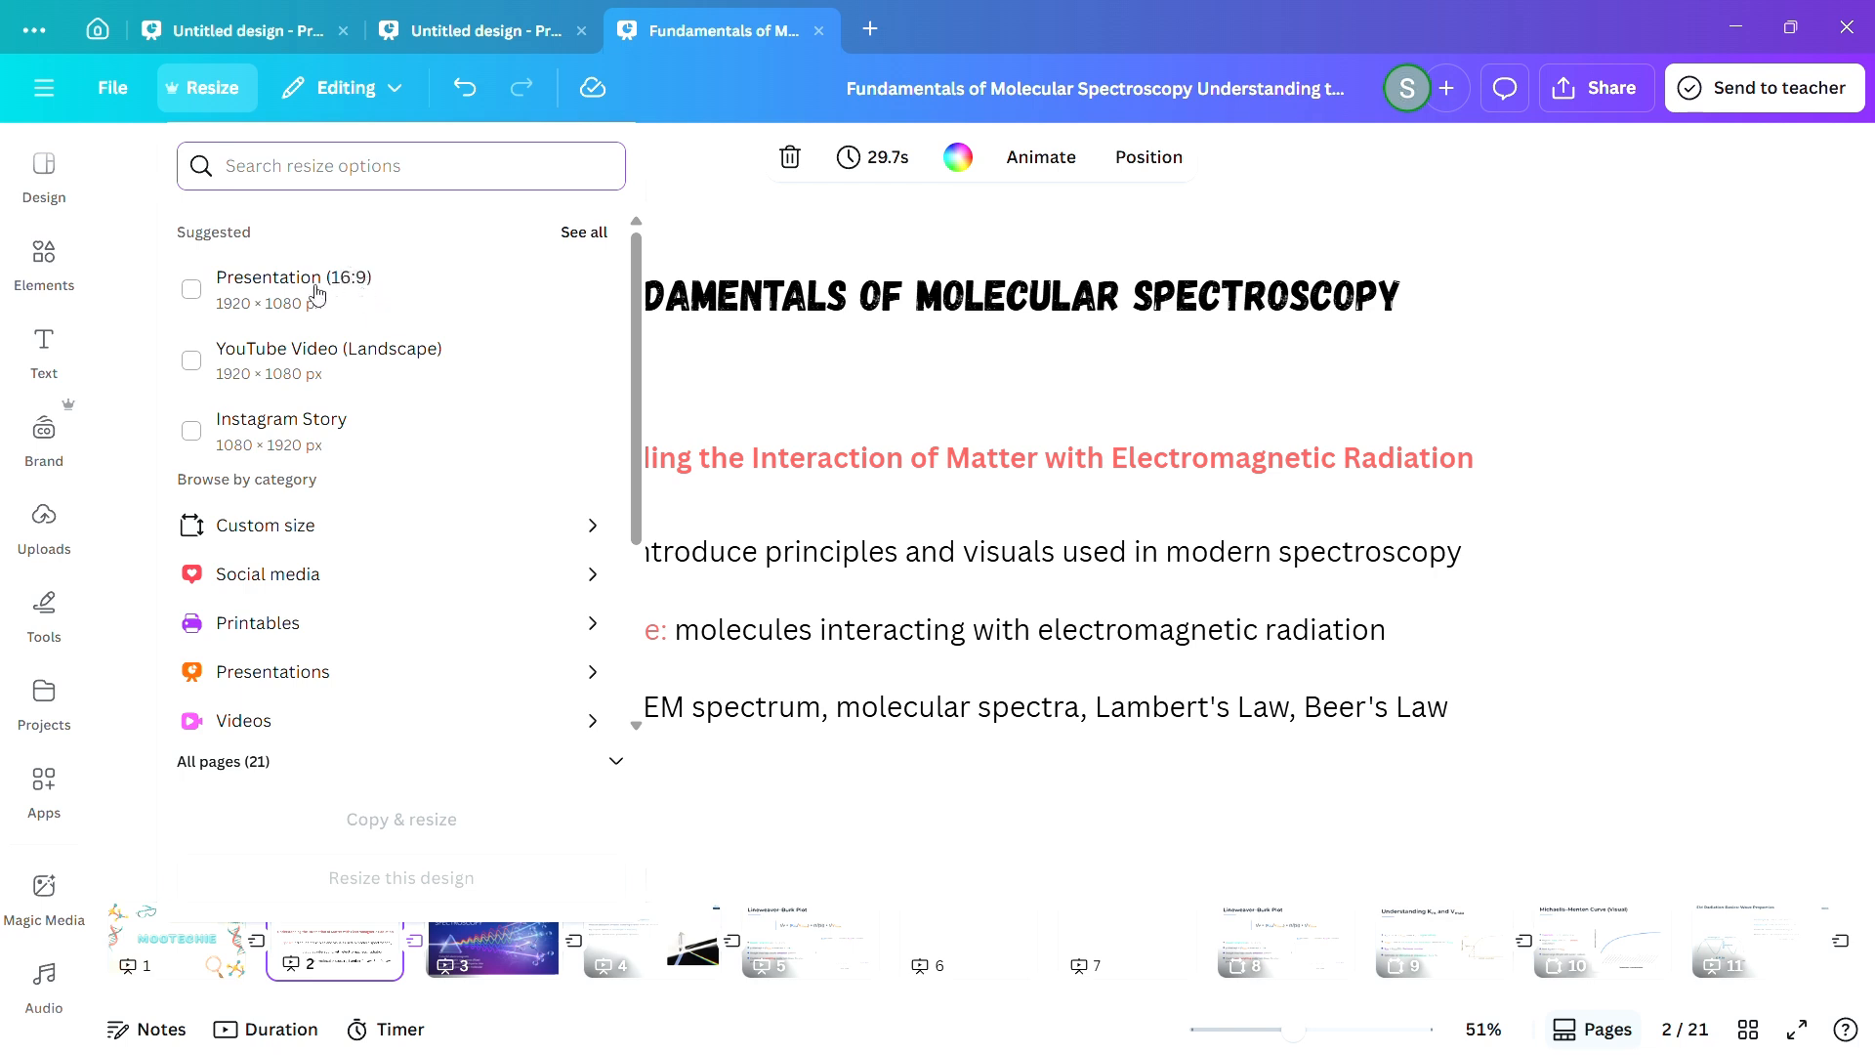
left_click(224, 285)
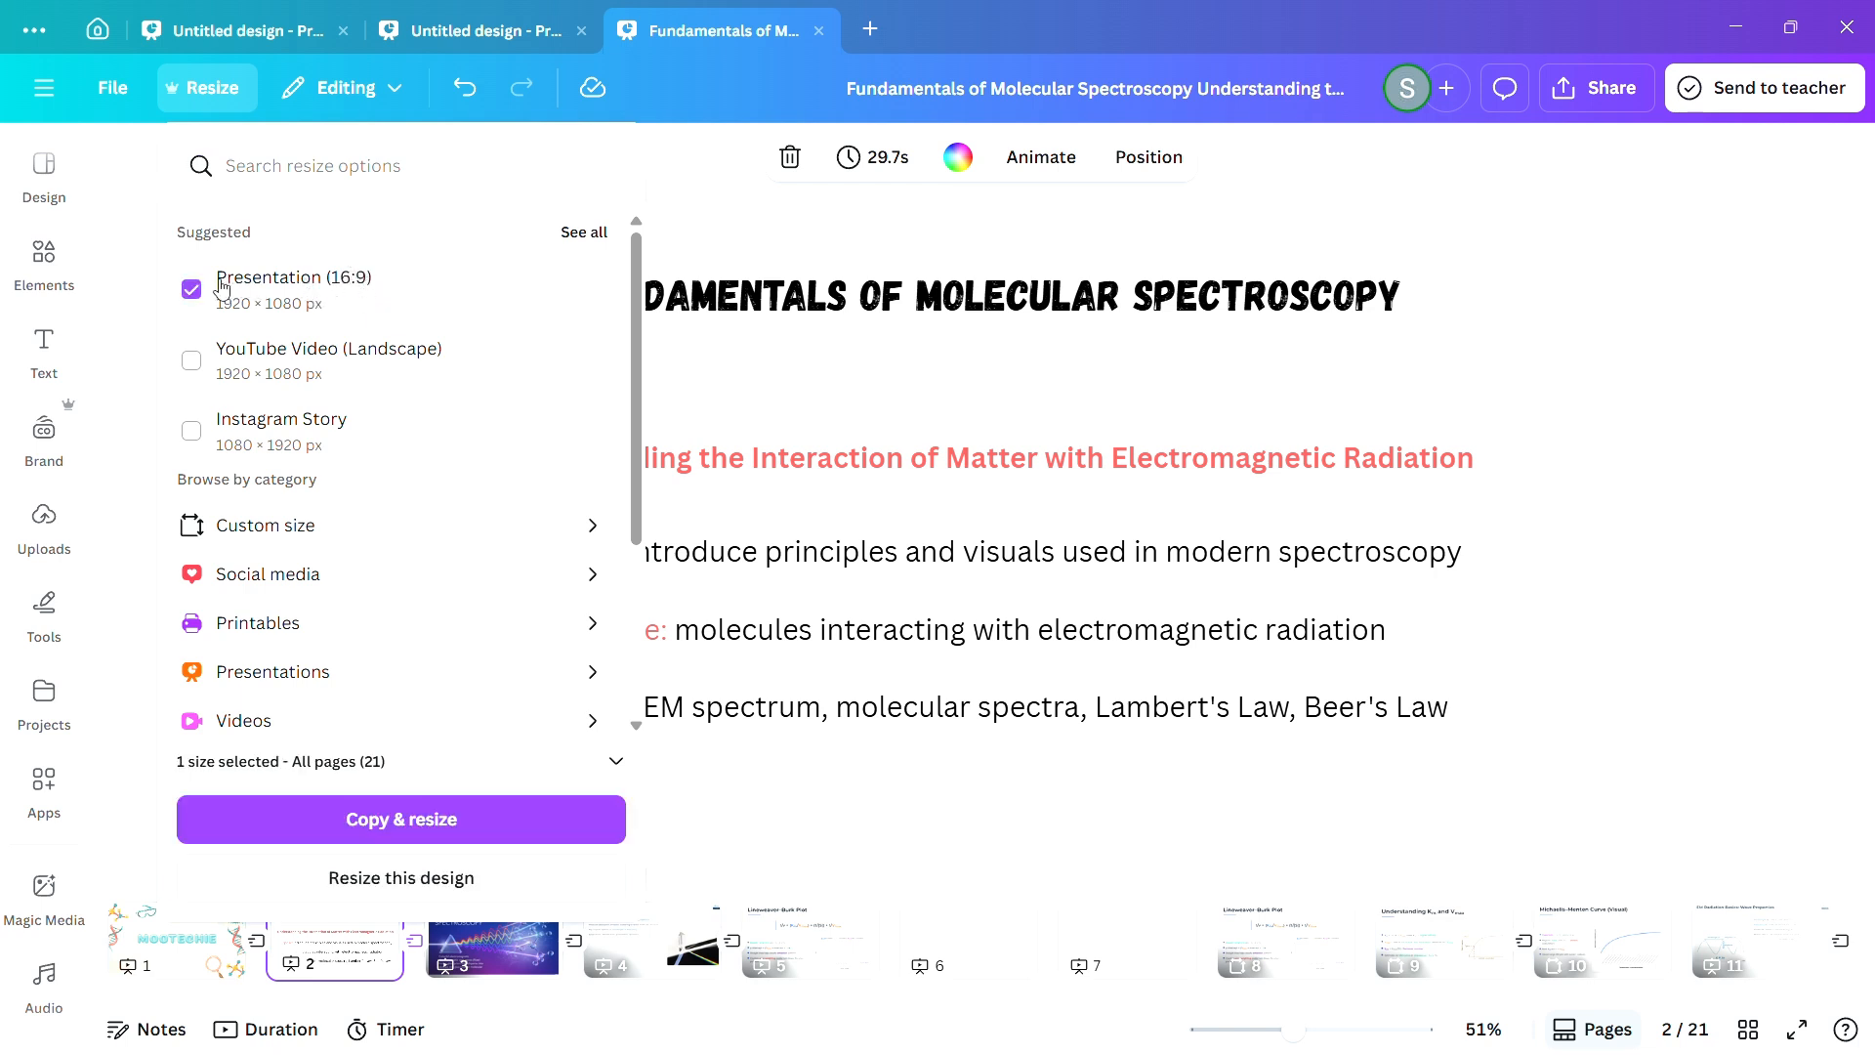
left_click(360, 878)
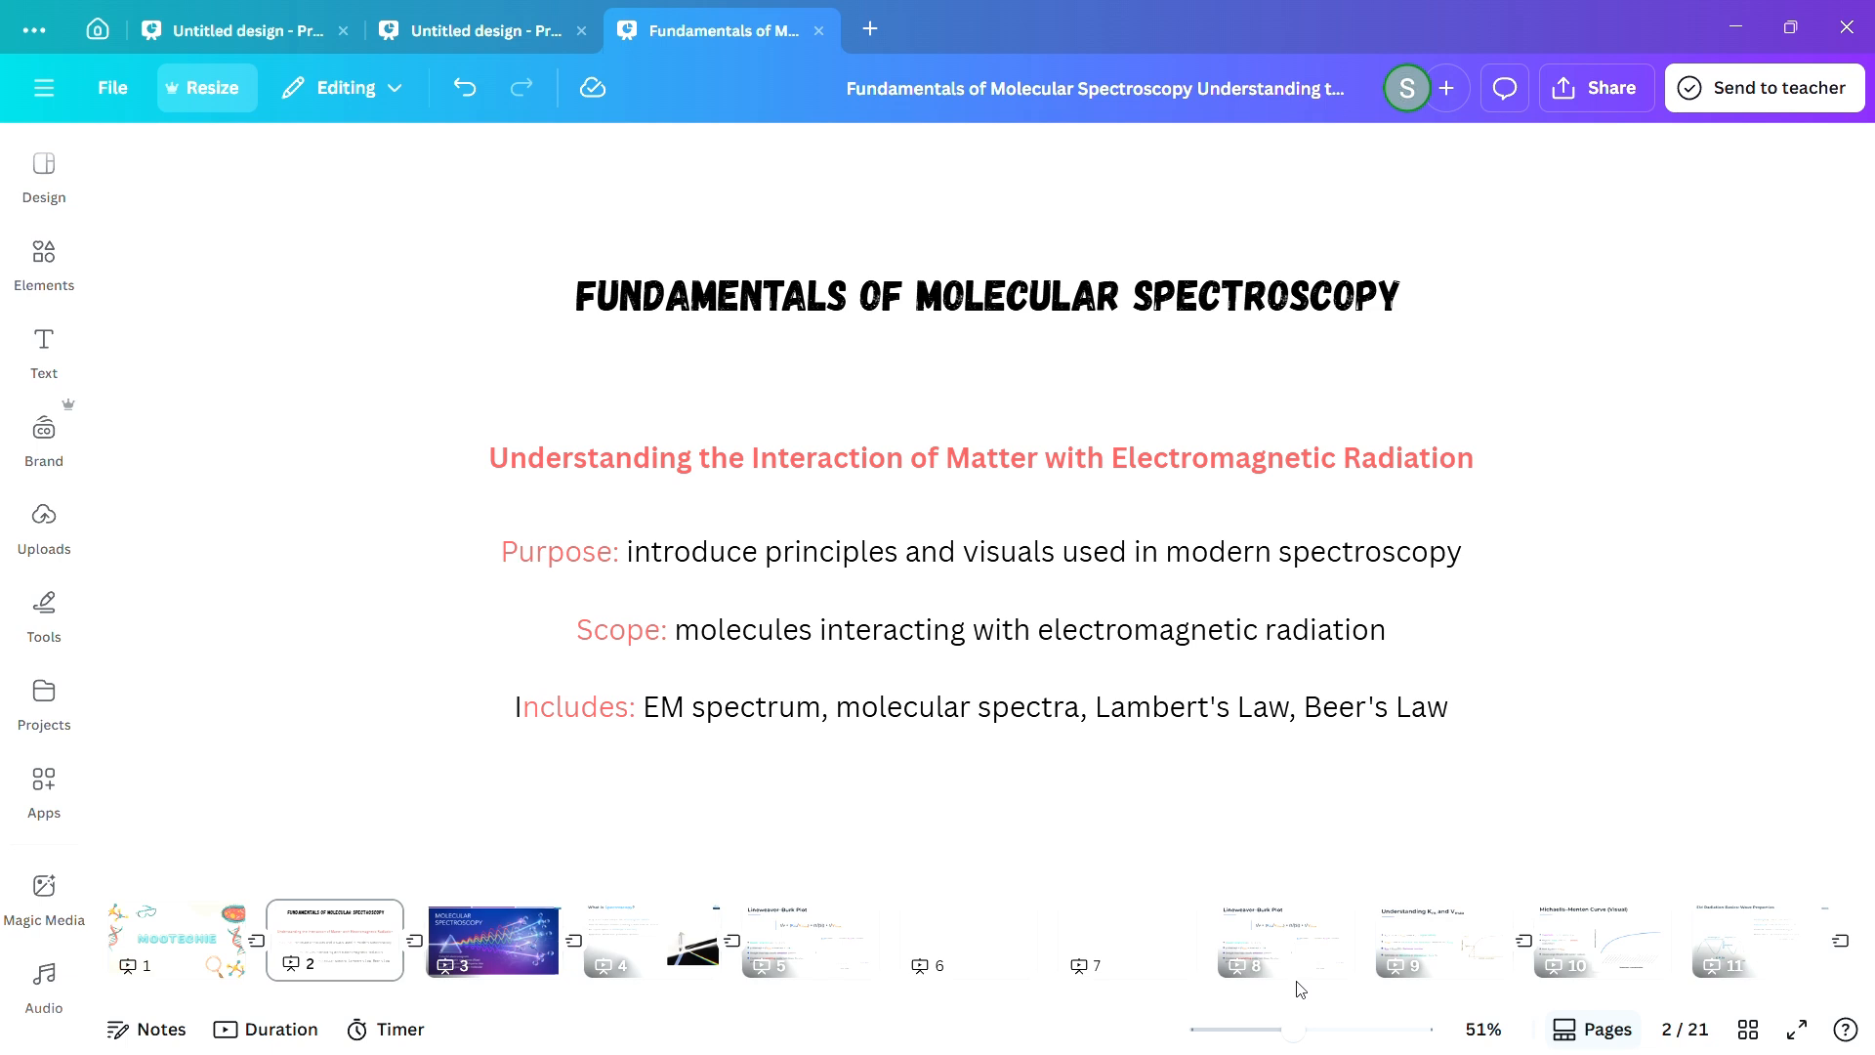
Examine the second Lineweaver–Burk Plot page, the Km and Vmax page and the Michaelis–Menten Curve page.
left_click(1558, 949)
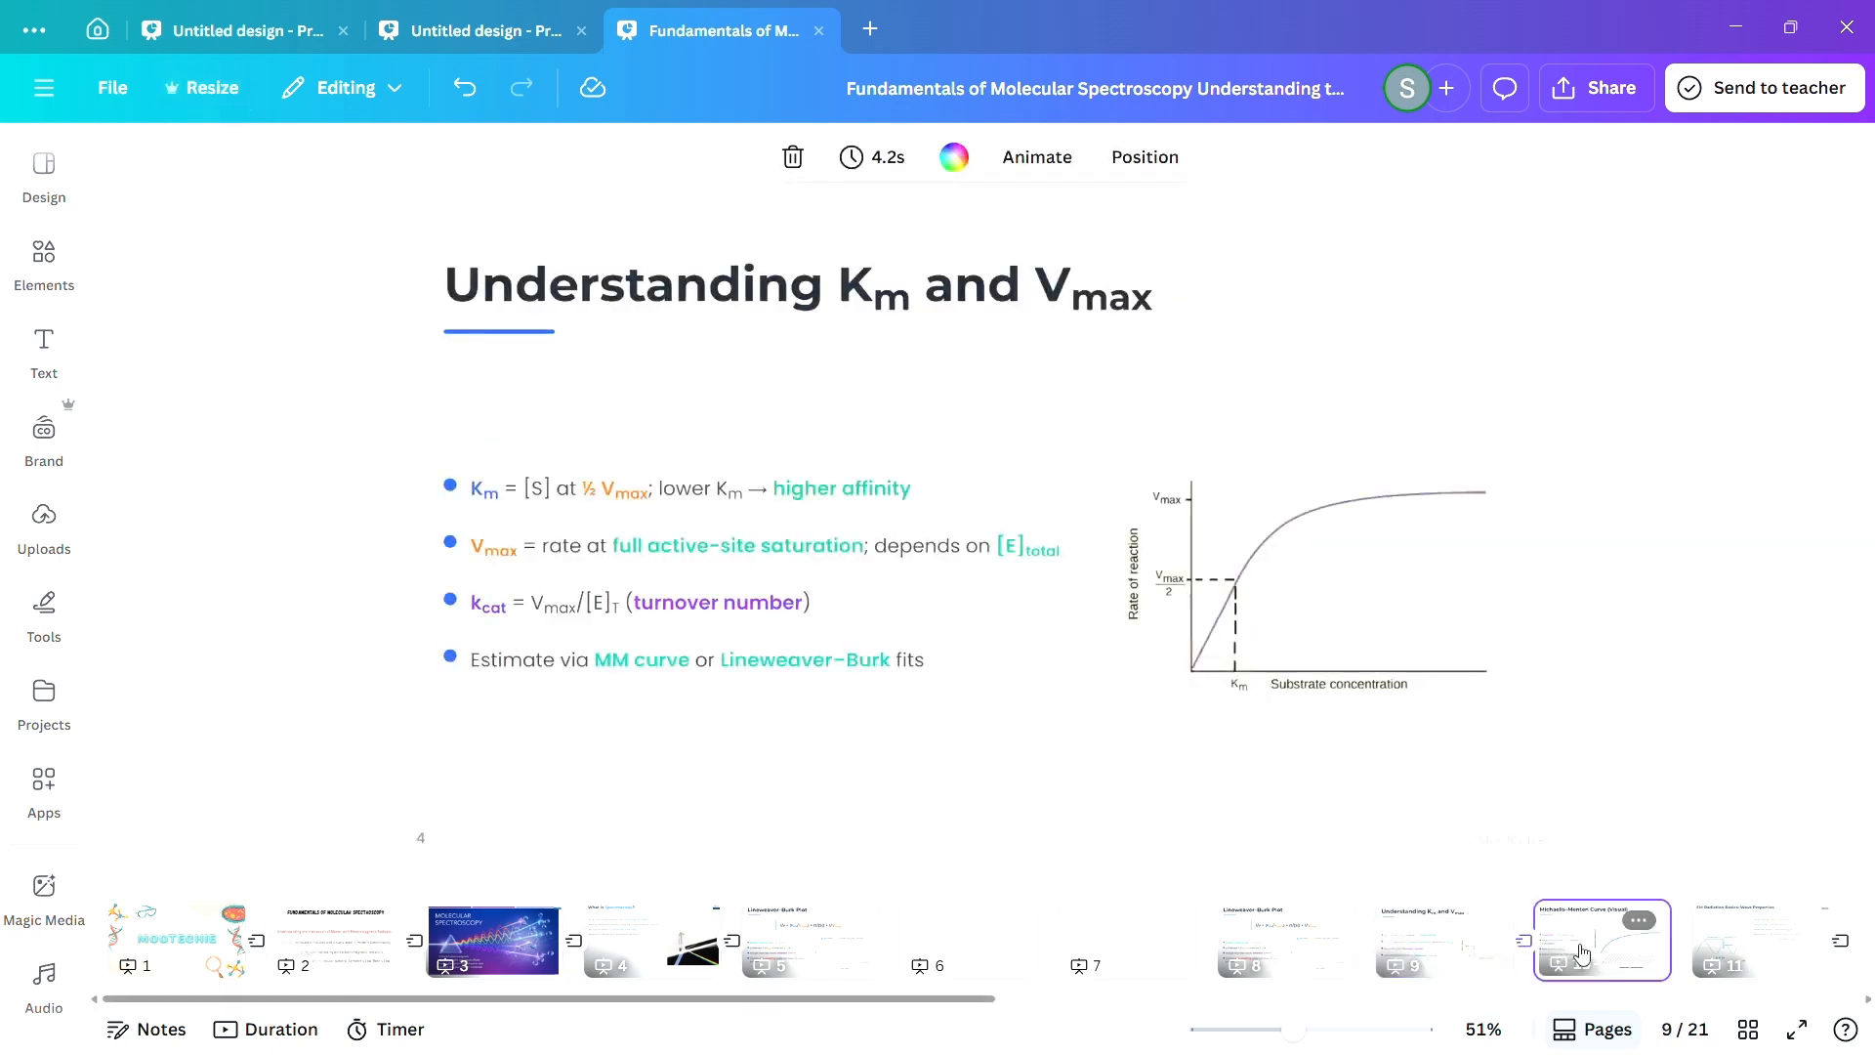
left_click(1453, 957)
left_click(1268, 964)
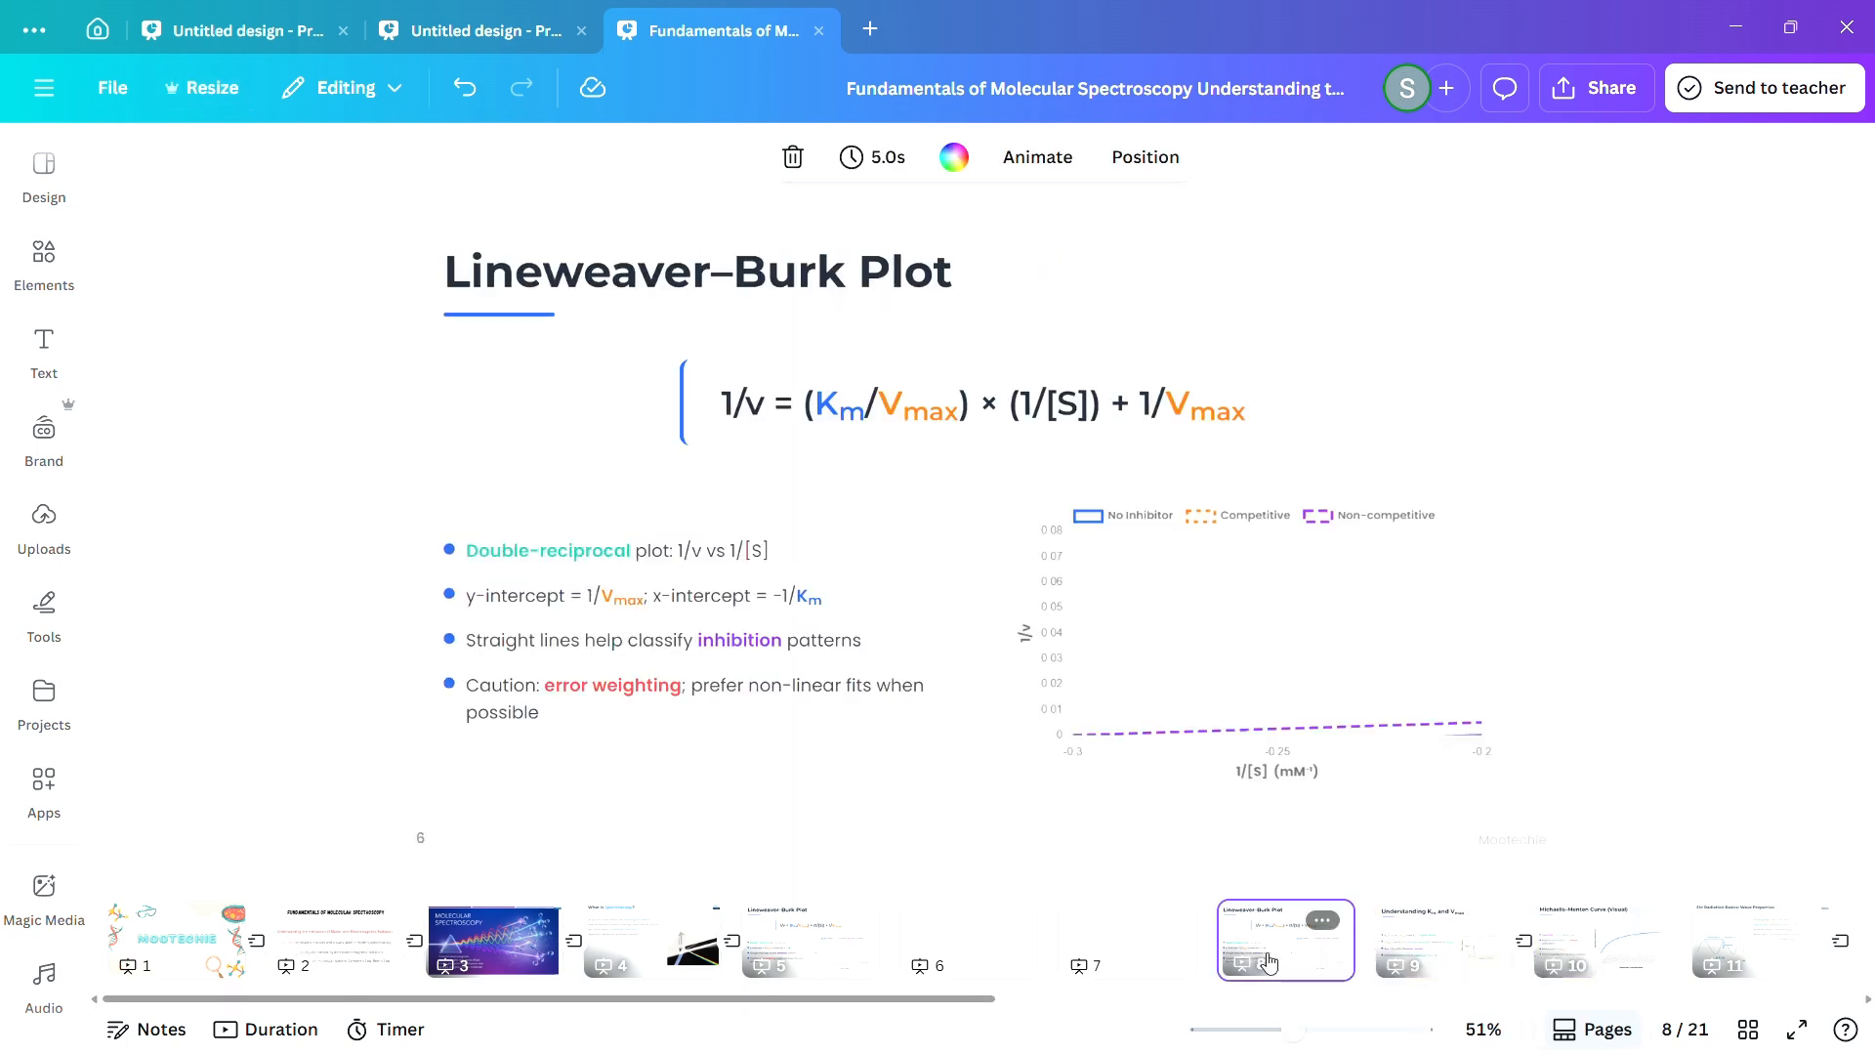
left_click(1428, 938)
left_click(1562, 950)
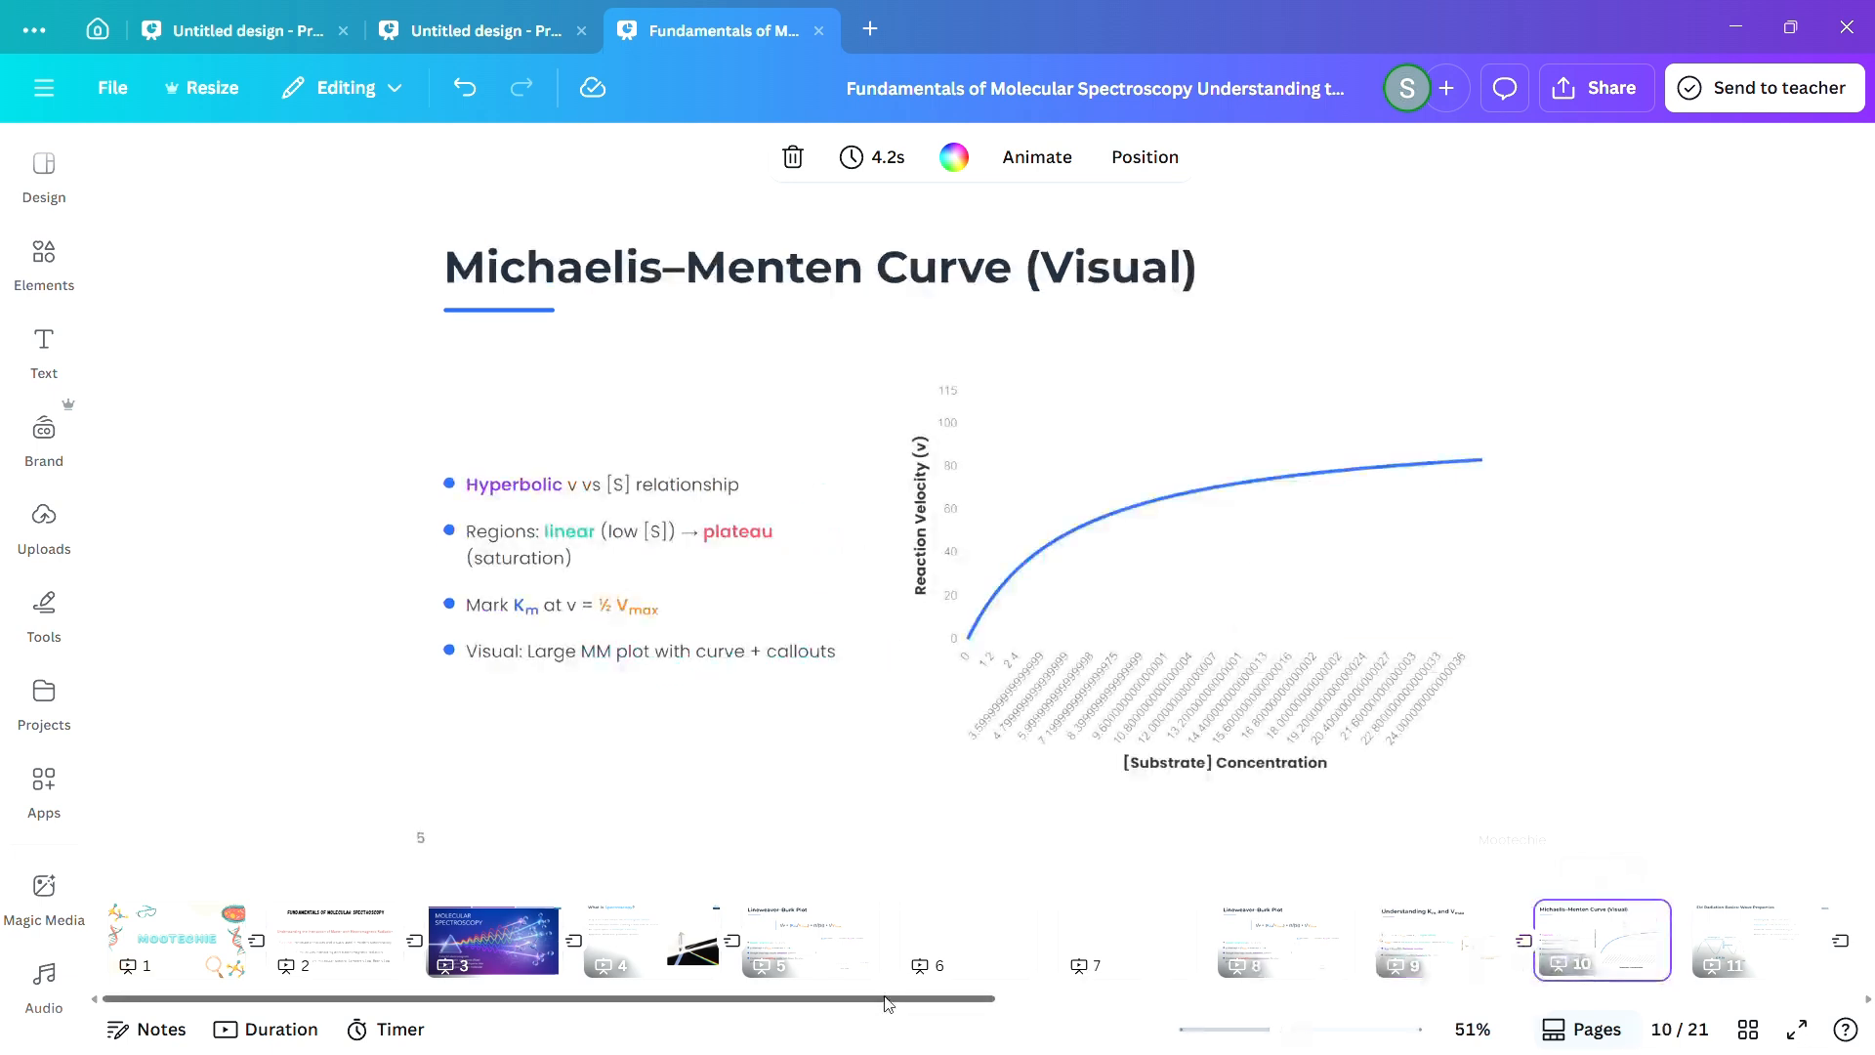
left_click_drag(879, 999, 1046, 999)
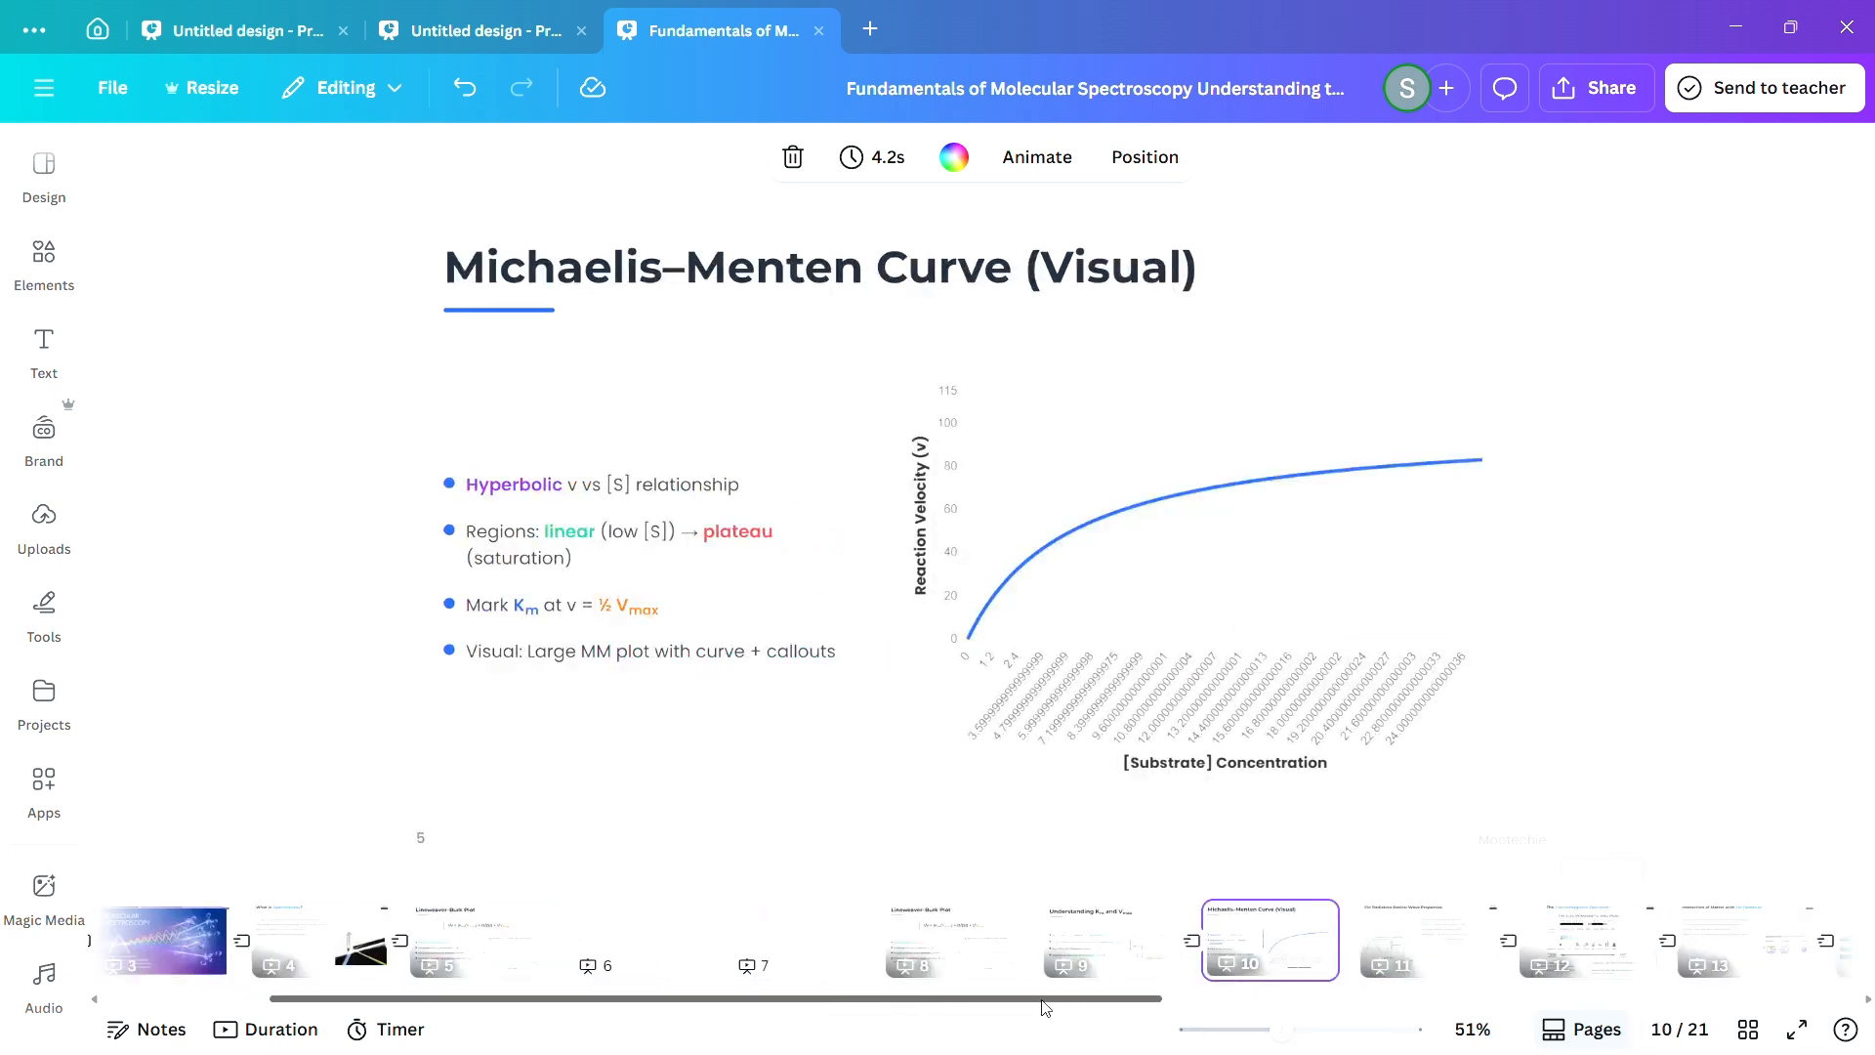
left_click(917, 961)
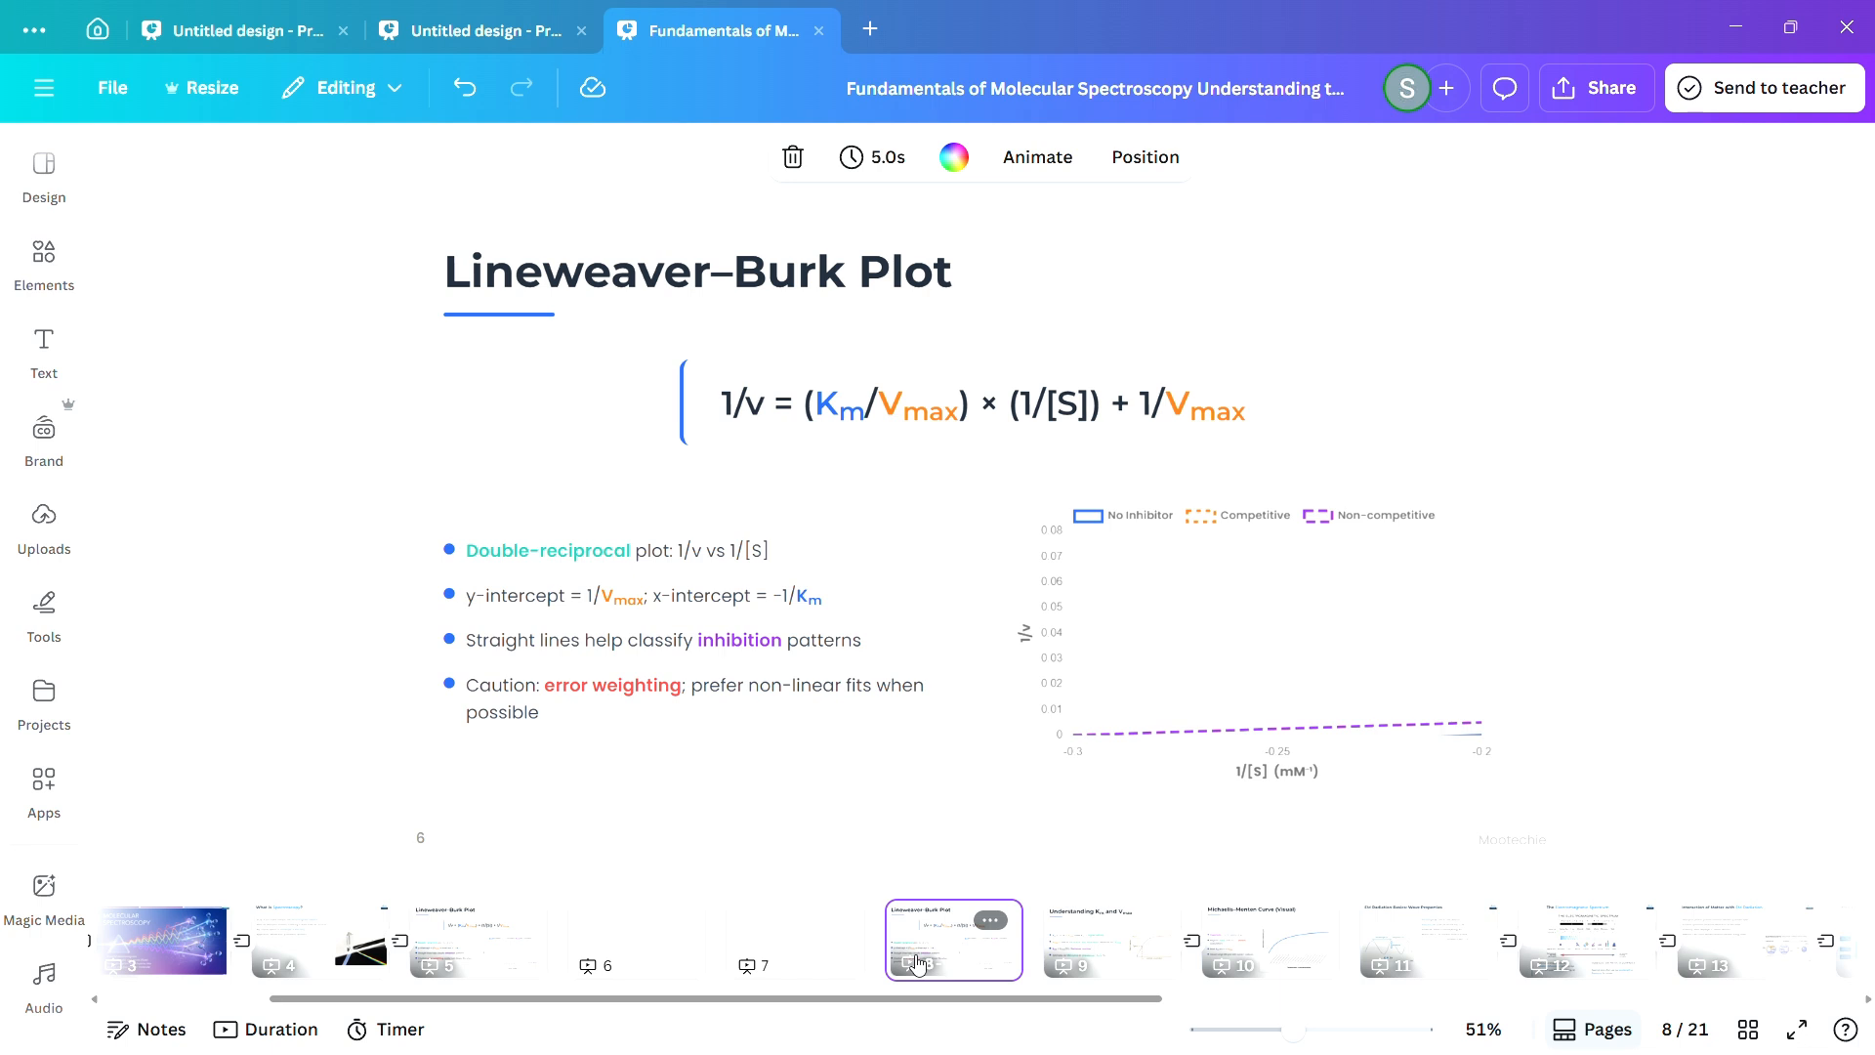
left_click(1106, 945)
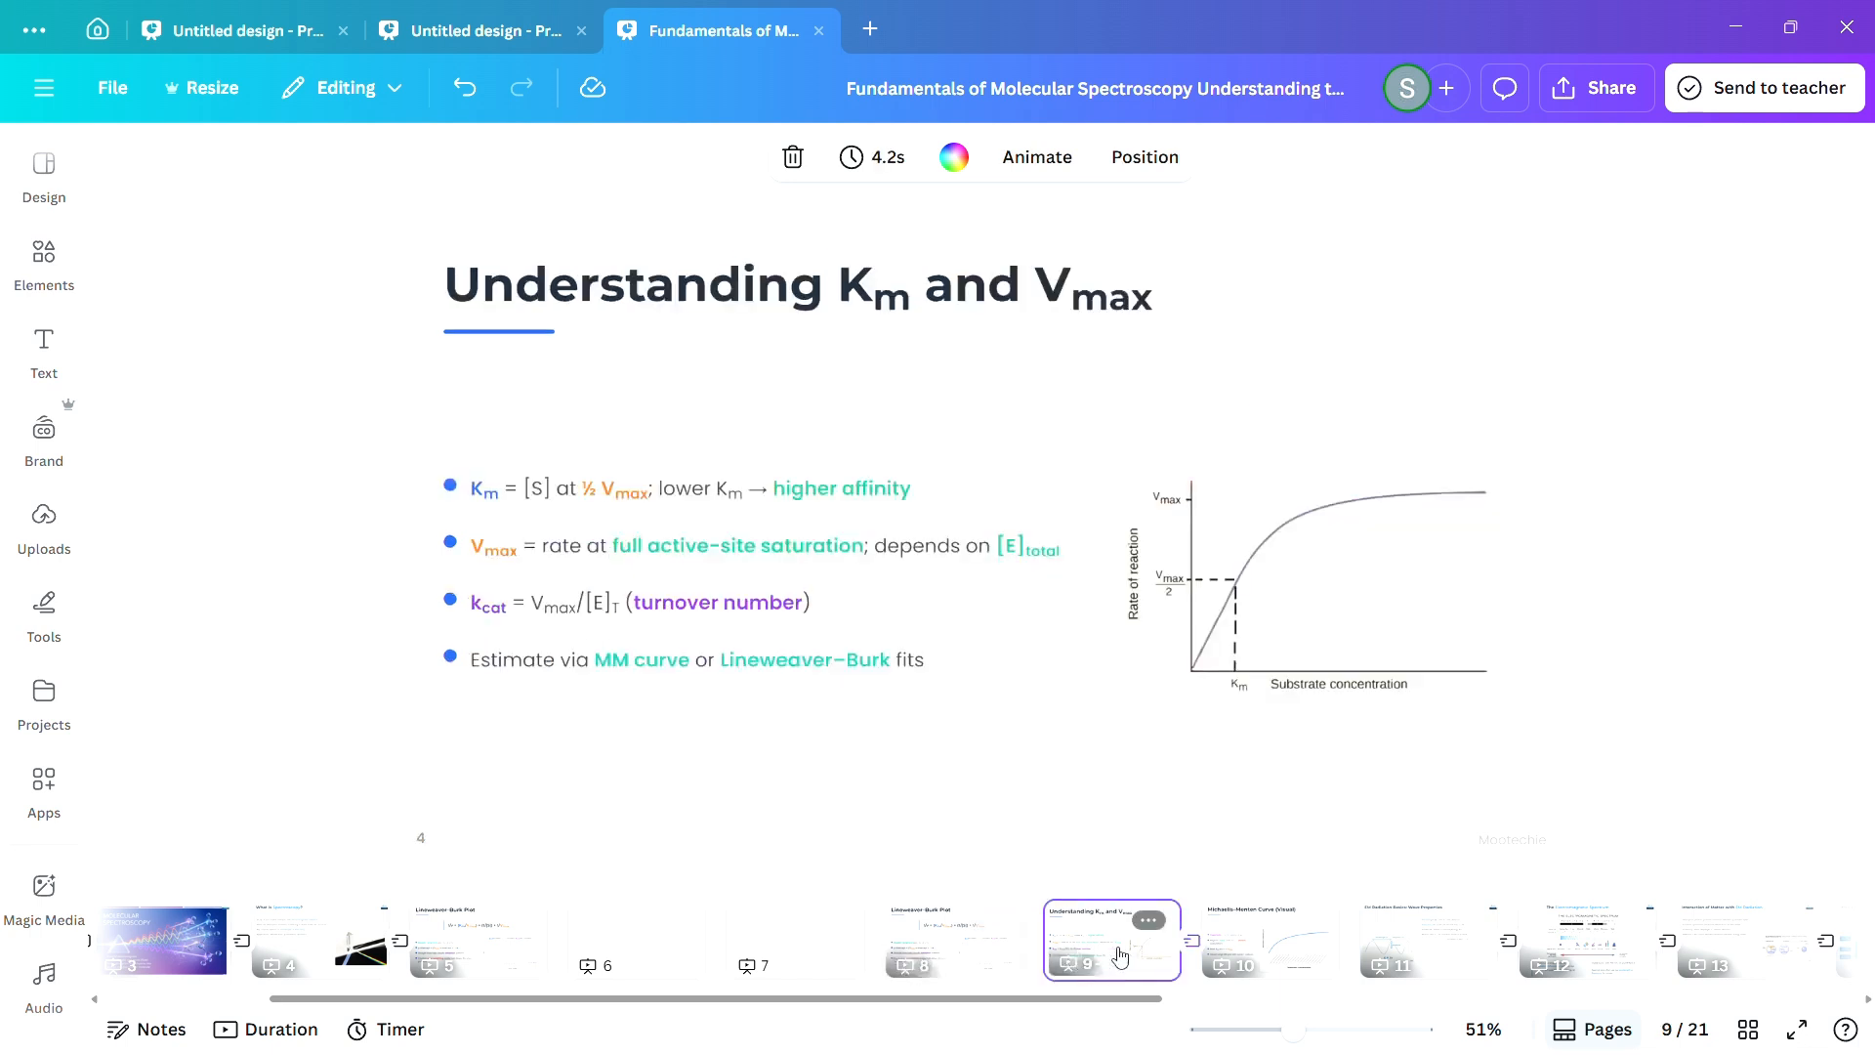
left_click(1270, 943)
left_click_drag(990, 1000, 823, 1011)
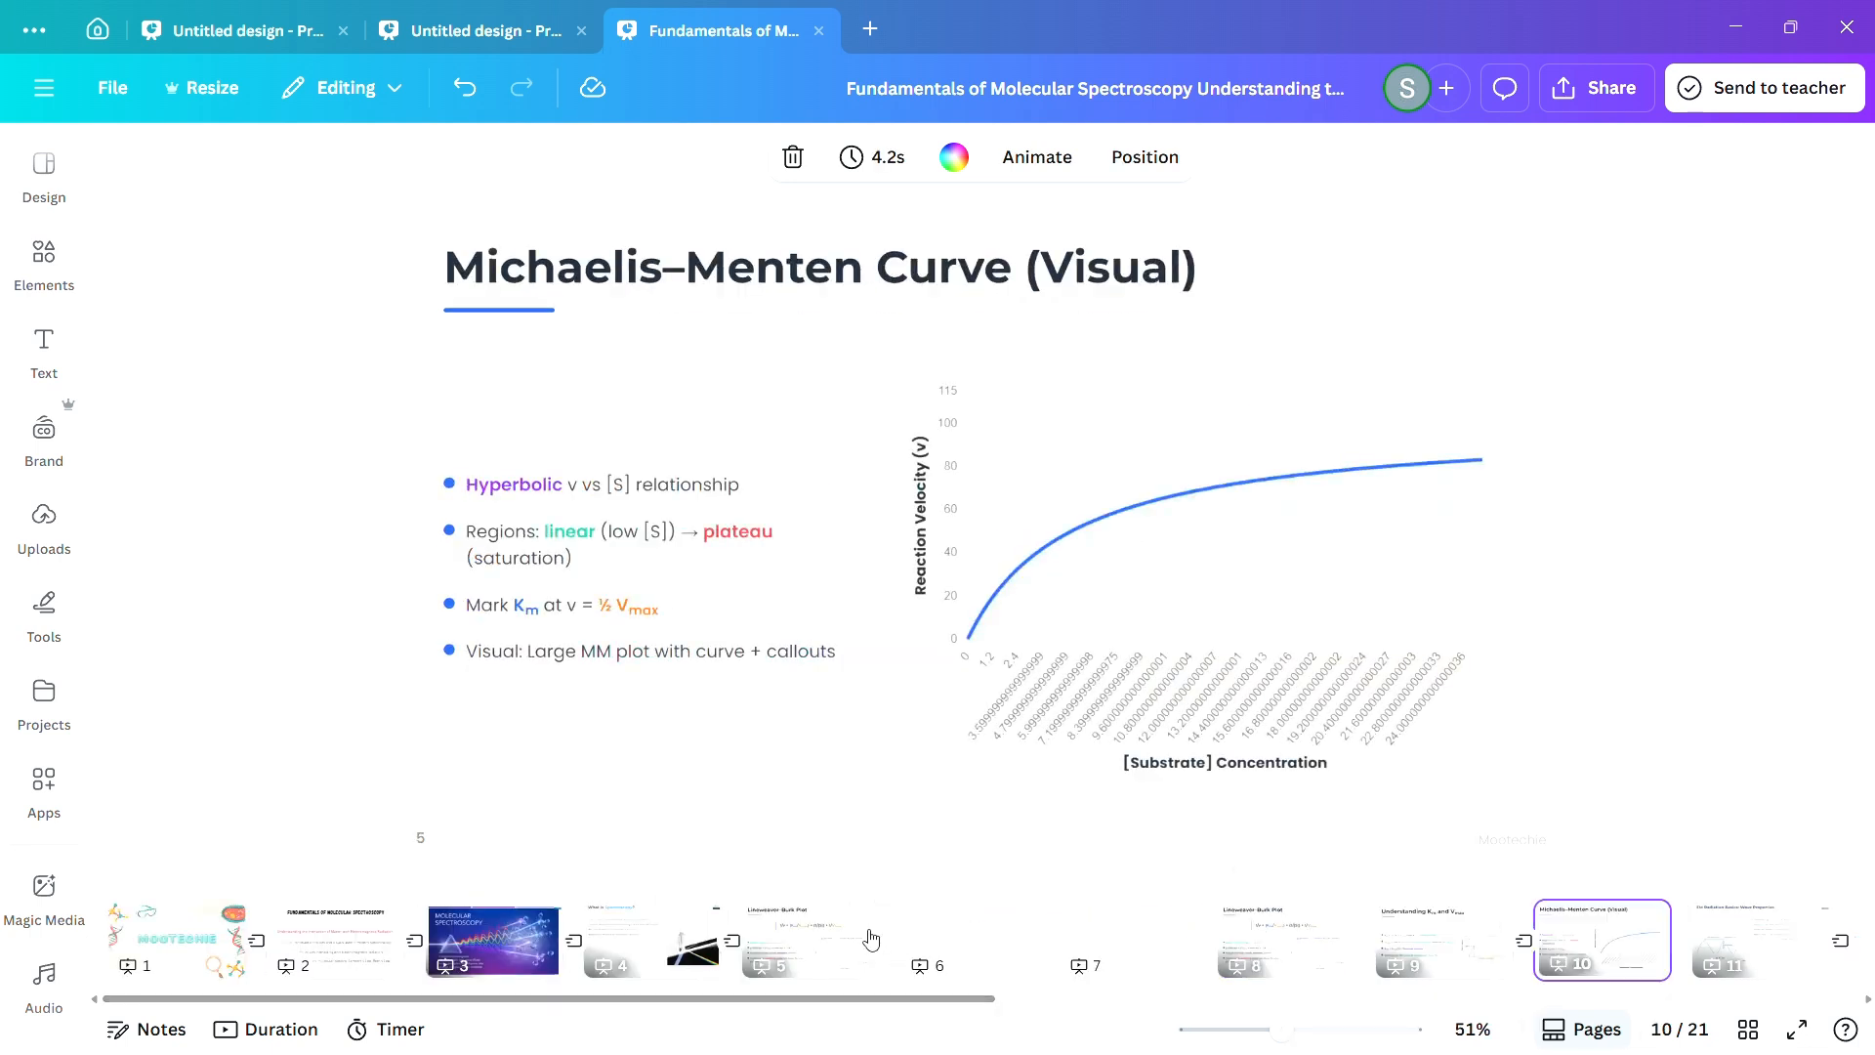
Apply a Dissolve transition after the "What is Spectroscopy?" page, then insert a blank page 6 and give it a Dissolve transition too.
left_click(737, 942)
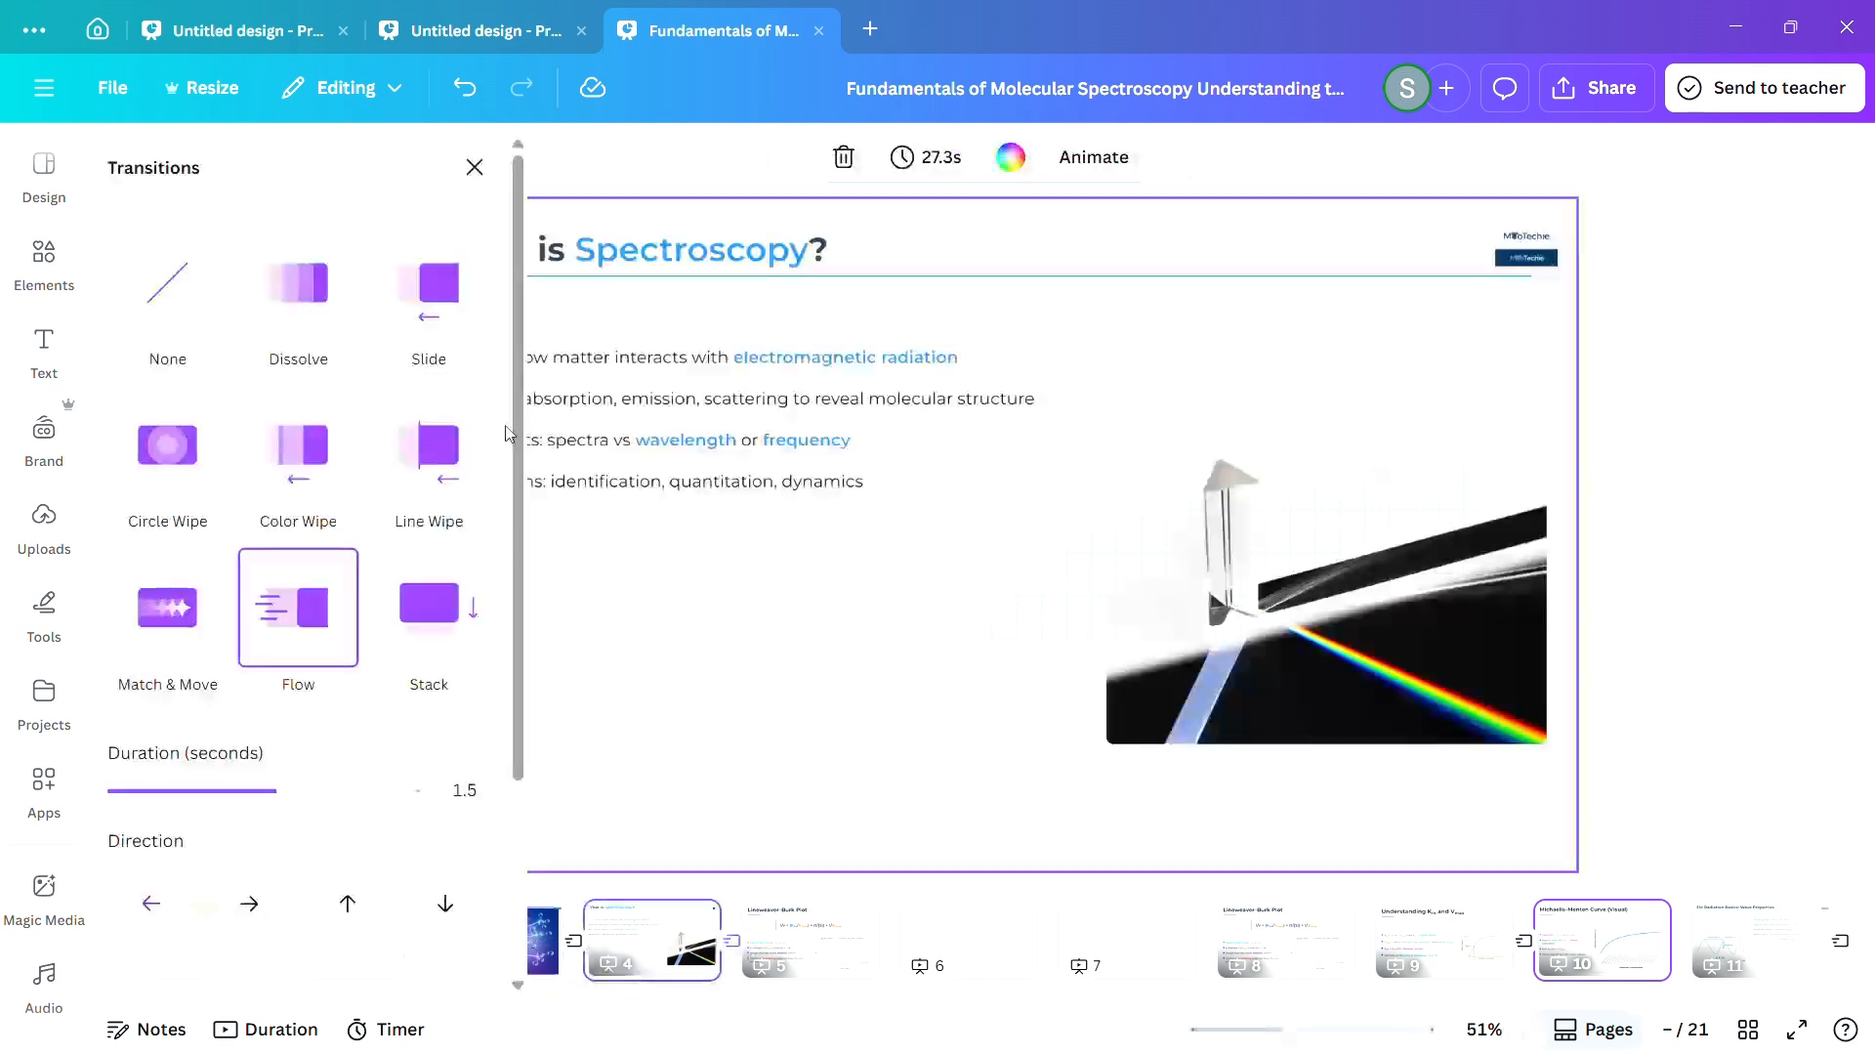
left_click(354, 336)
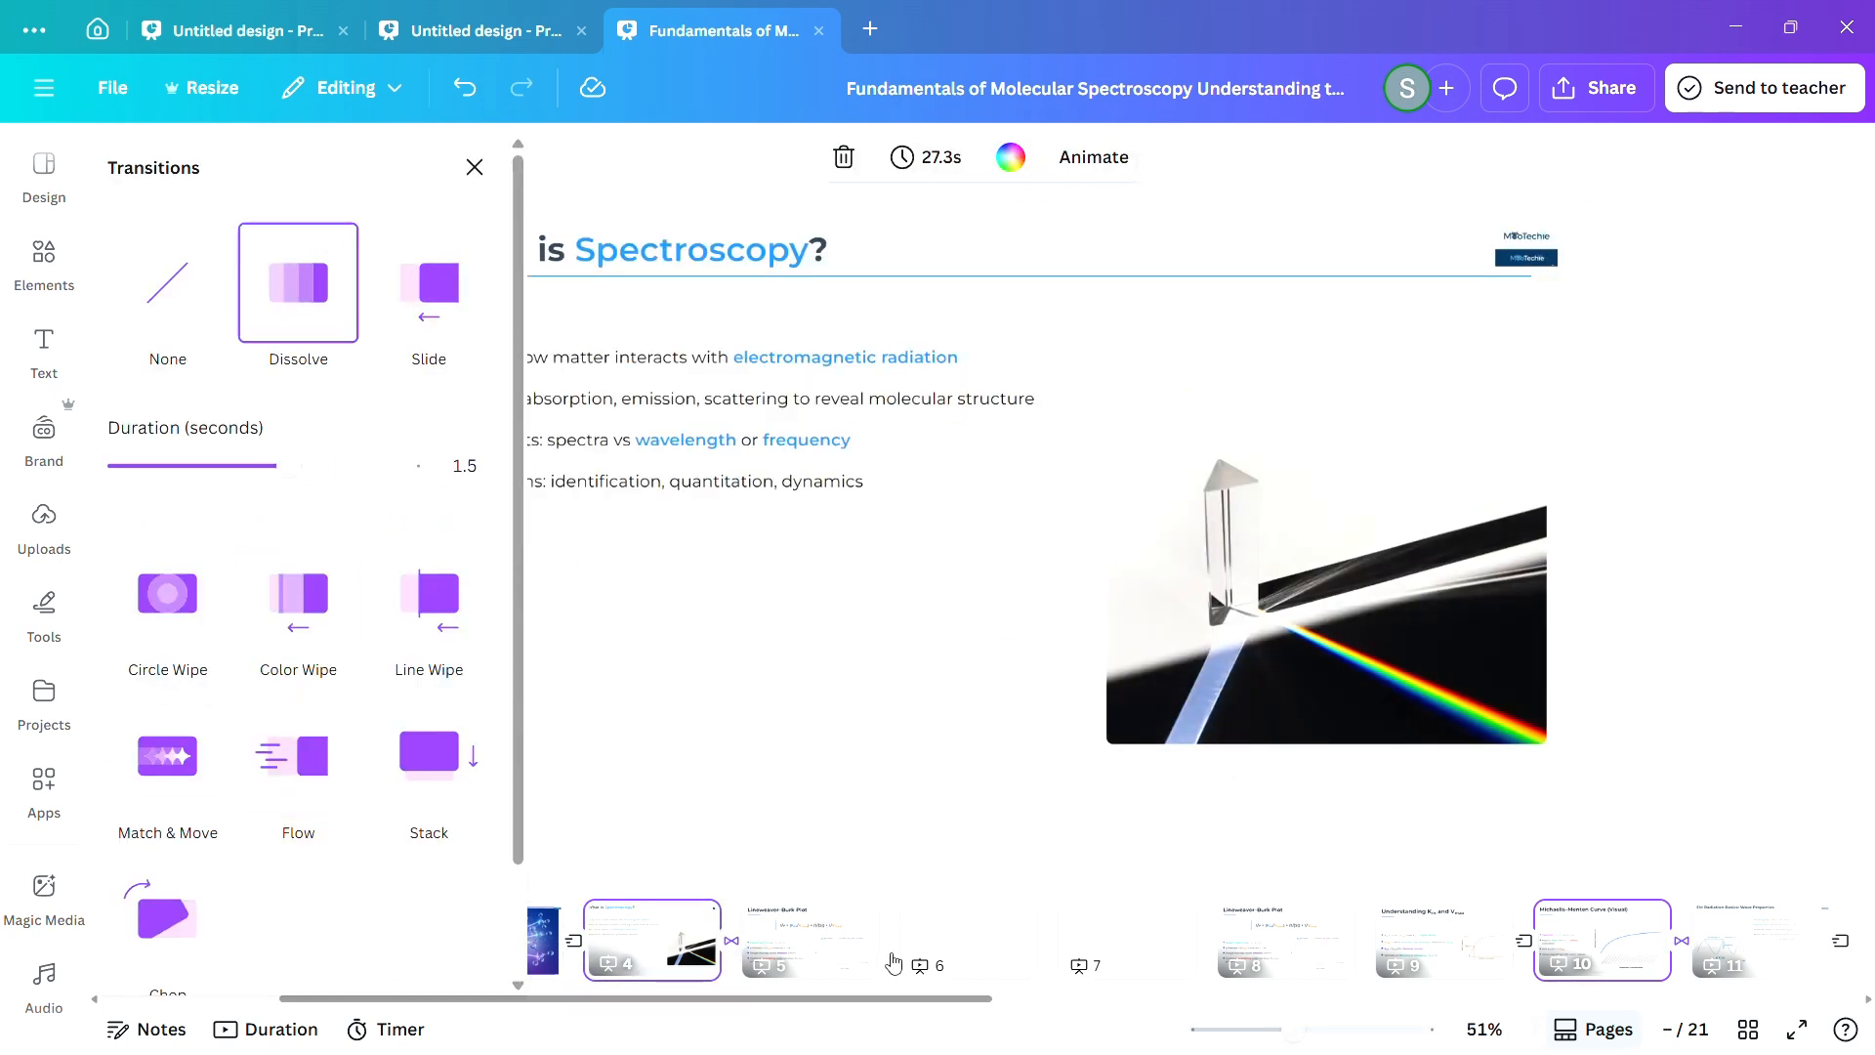
left_click(897, 937)
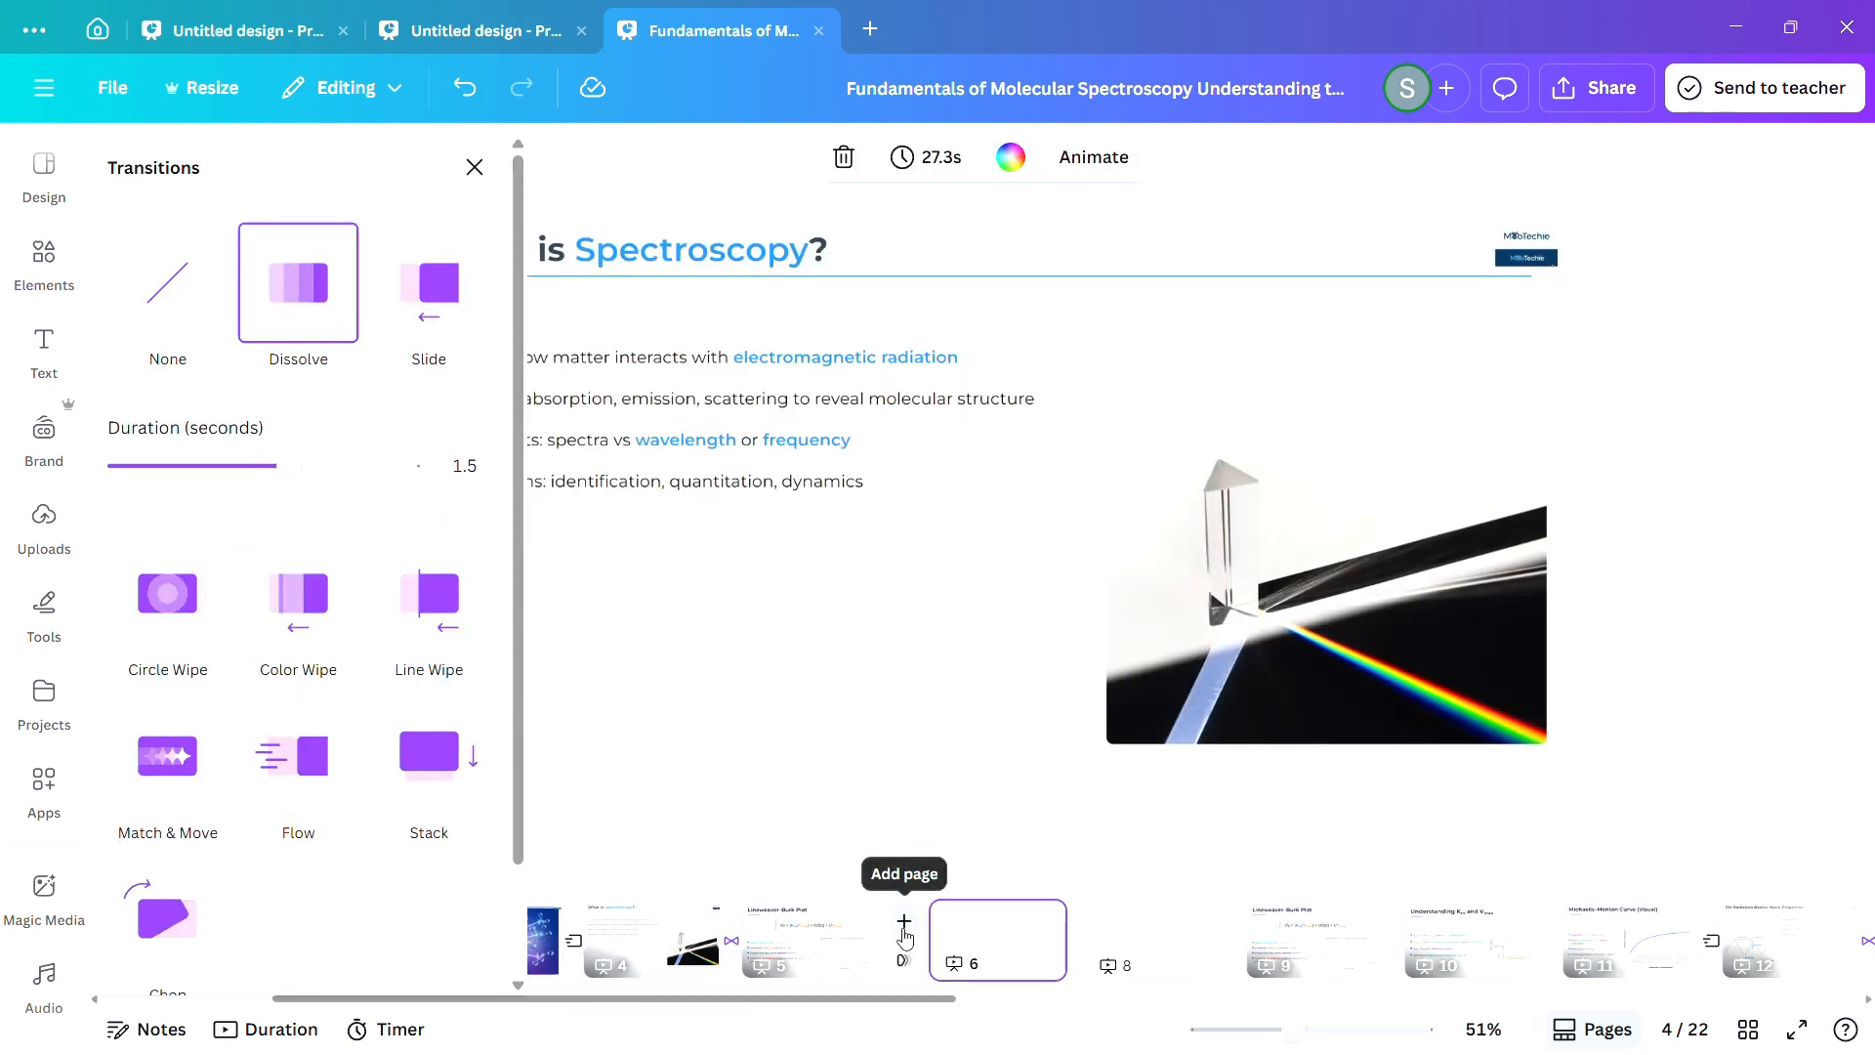
left_click(291, 337)
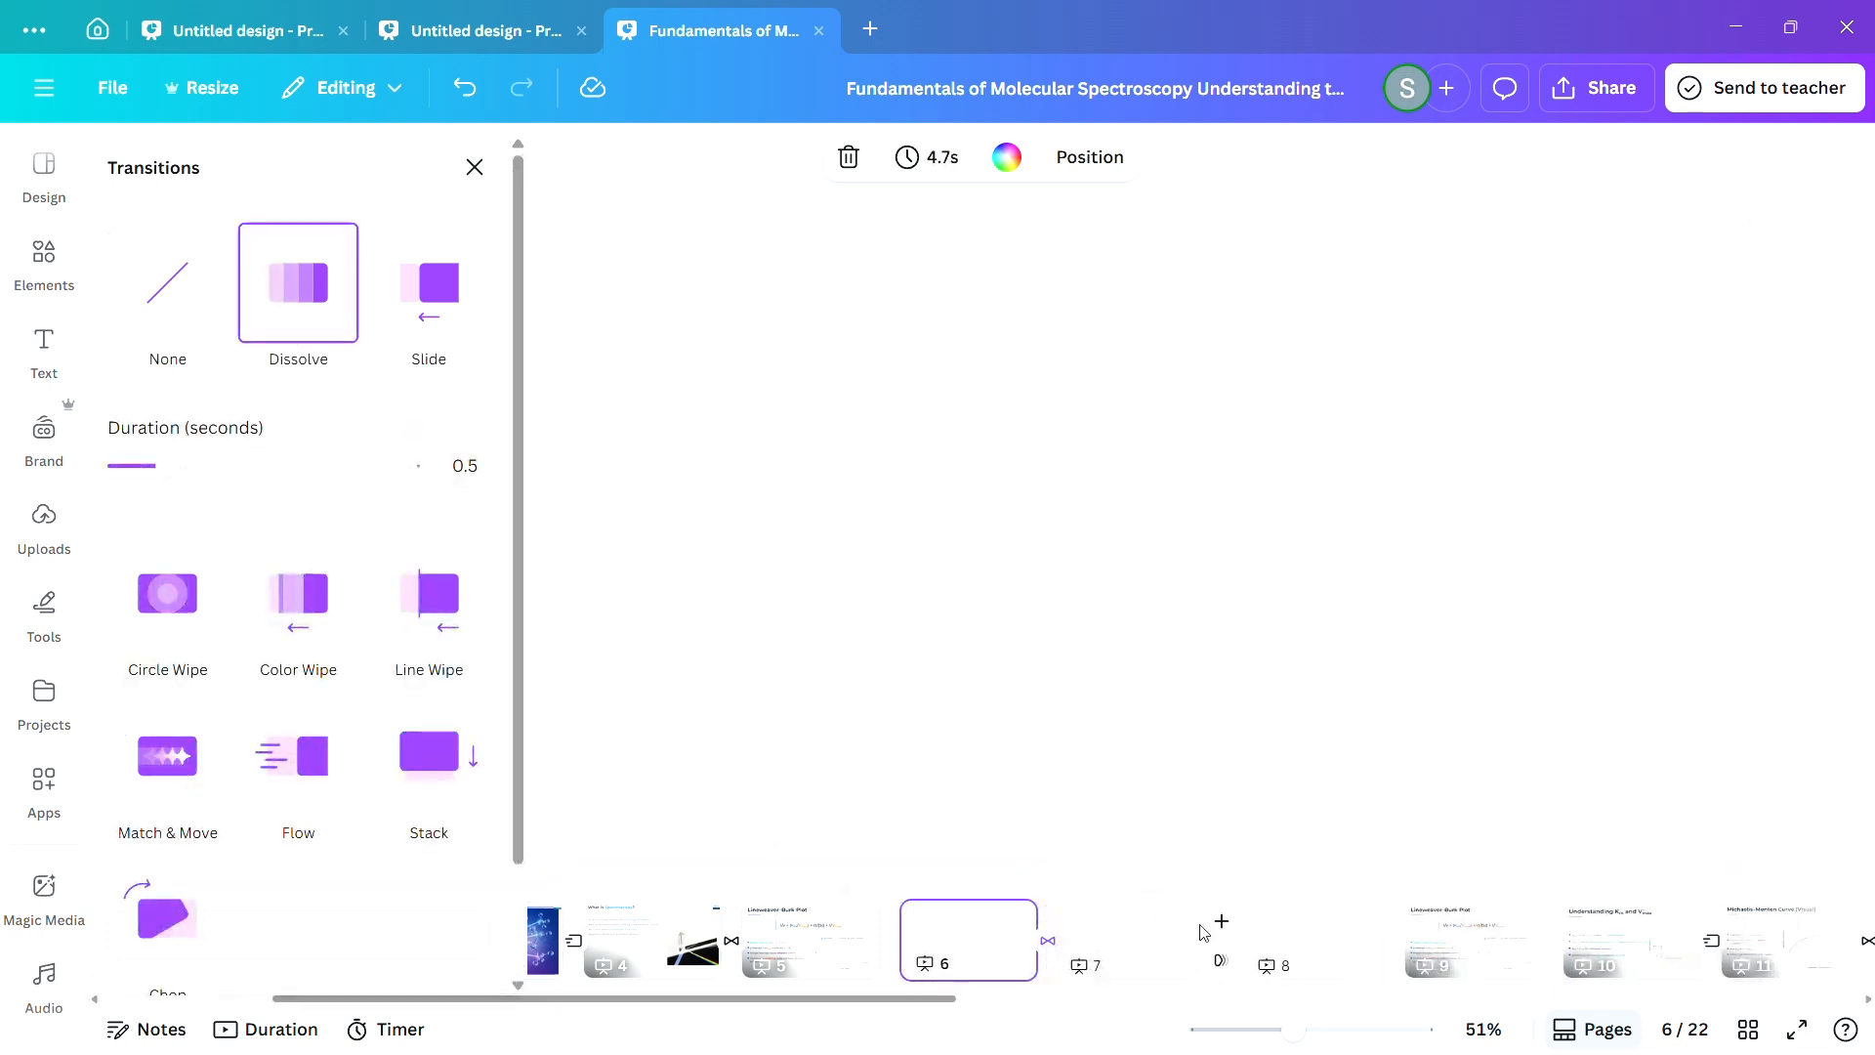
Insert another blank page after page 7 and apply the Flow transition between all pages of the presentation.
left_click(1213, 928)
left_click(293, 625)
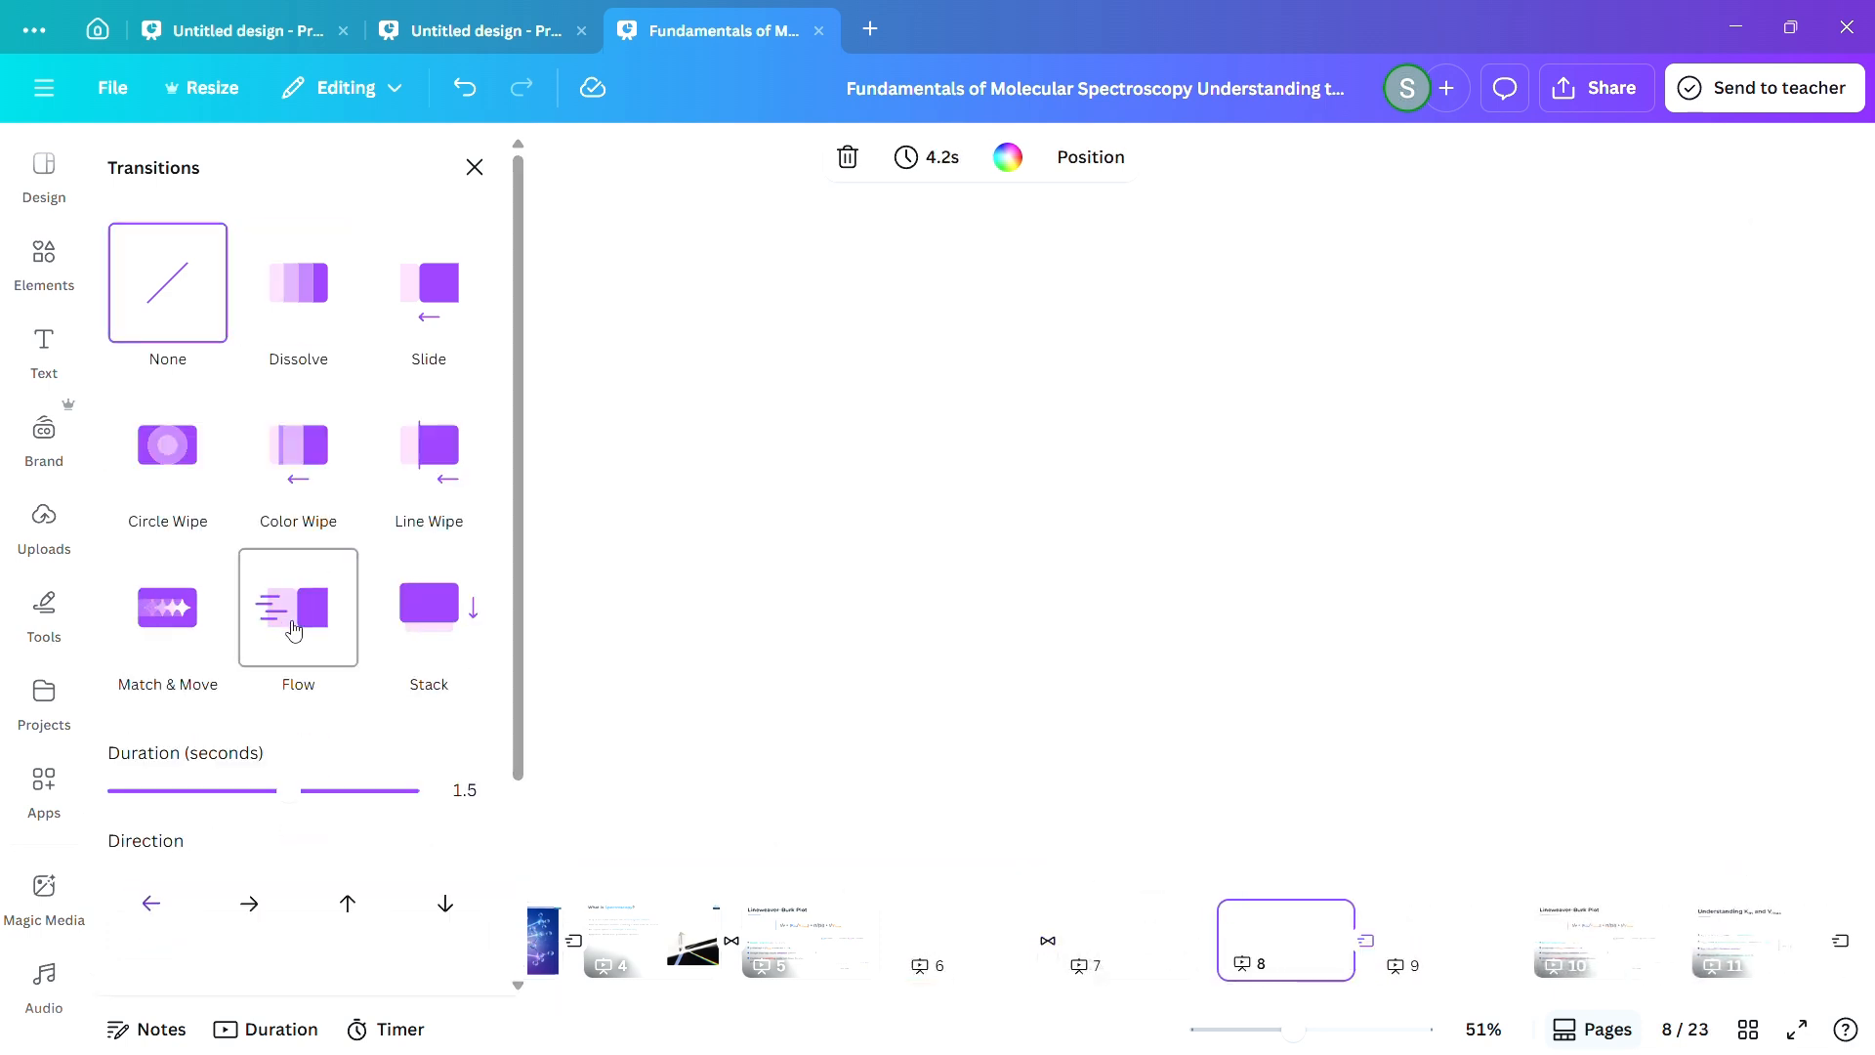
left_click(1138, 965)
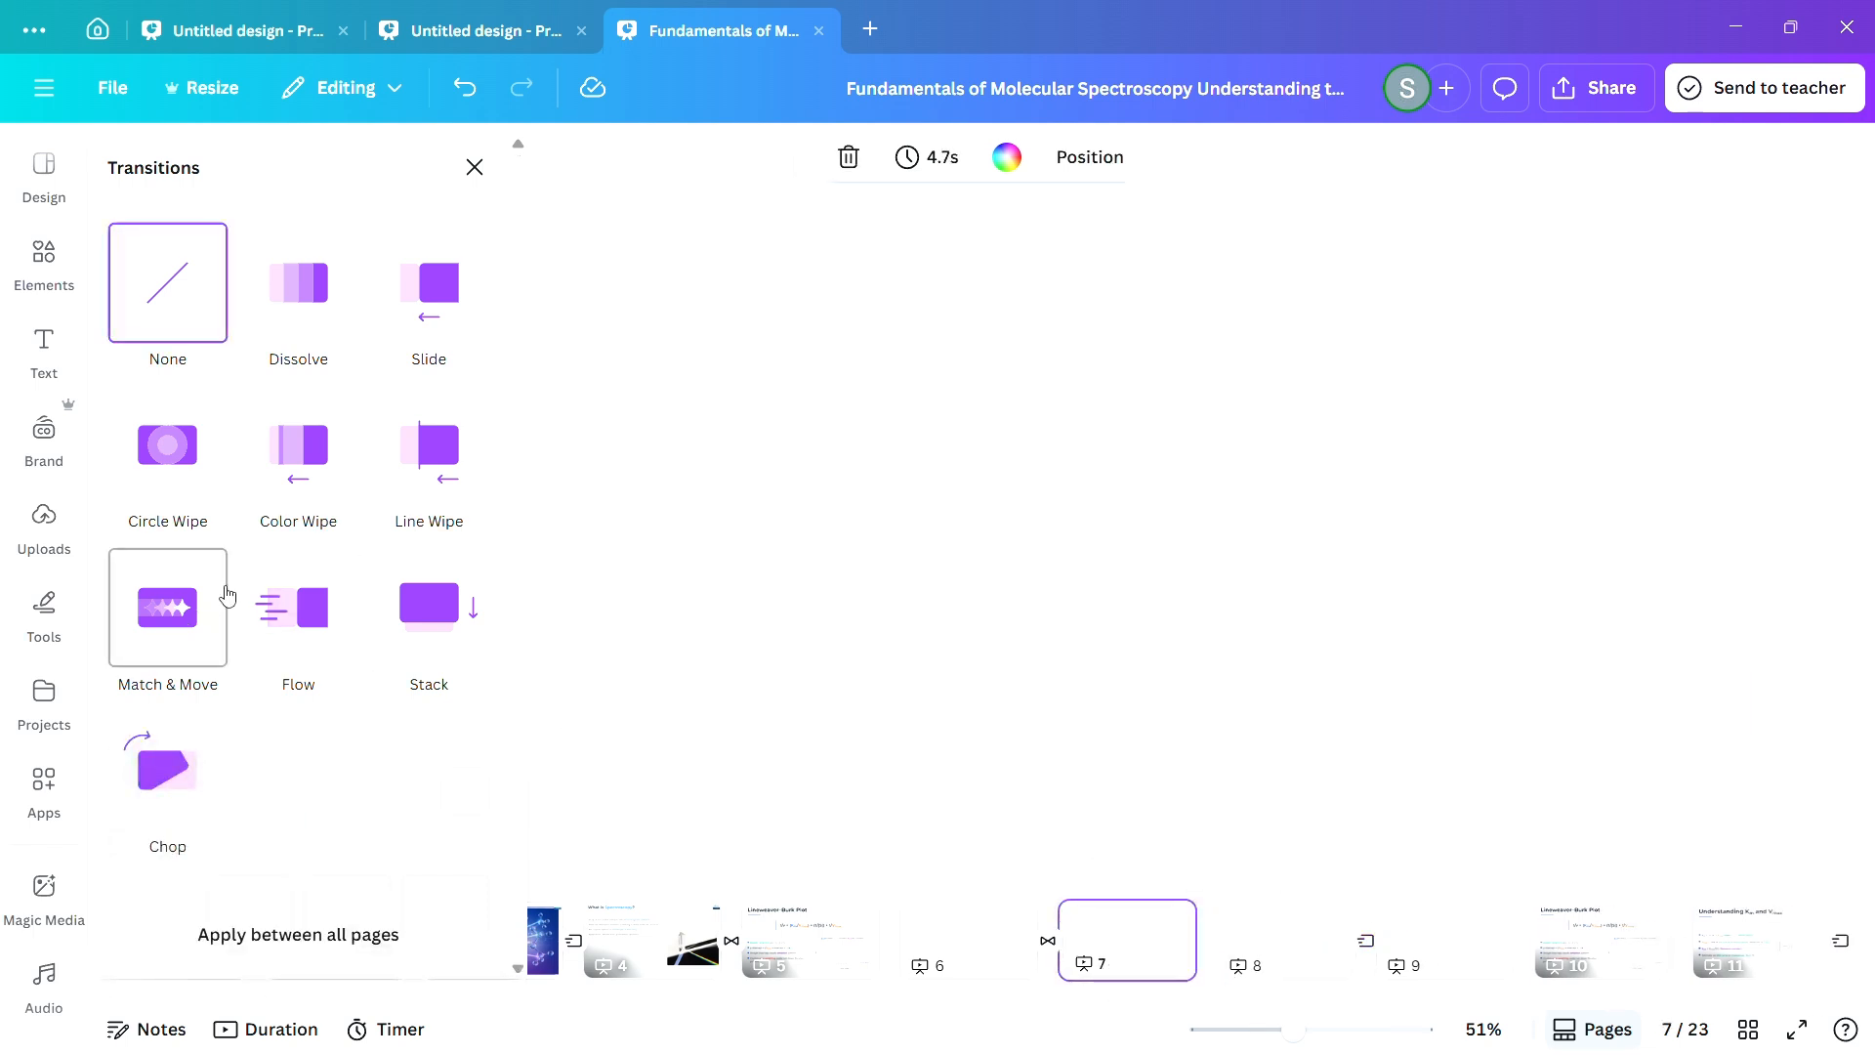
left_click(293, 608)
scroll(389, 826, "down", 2)
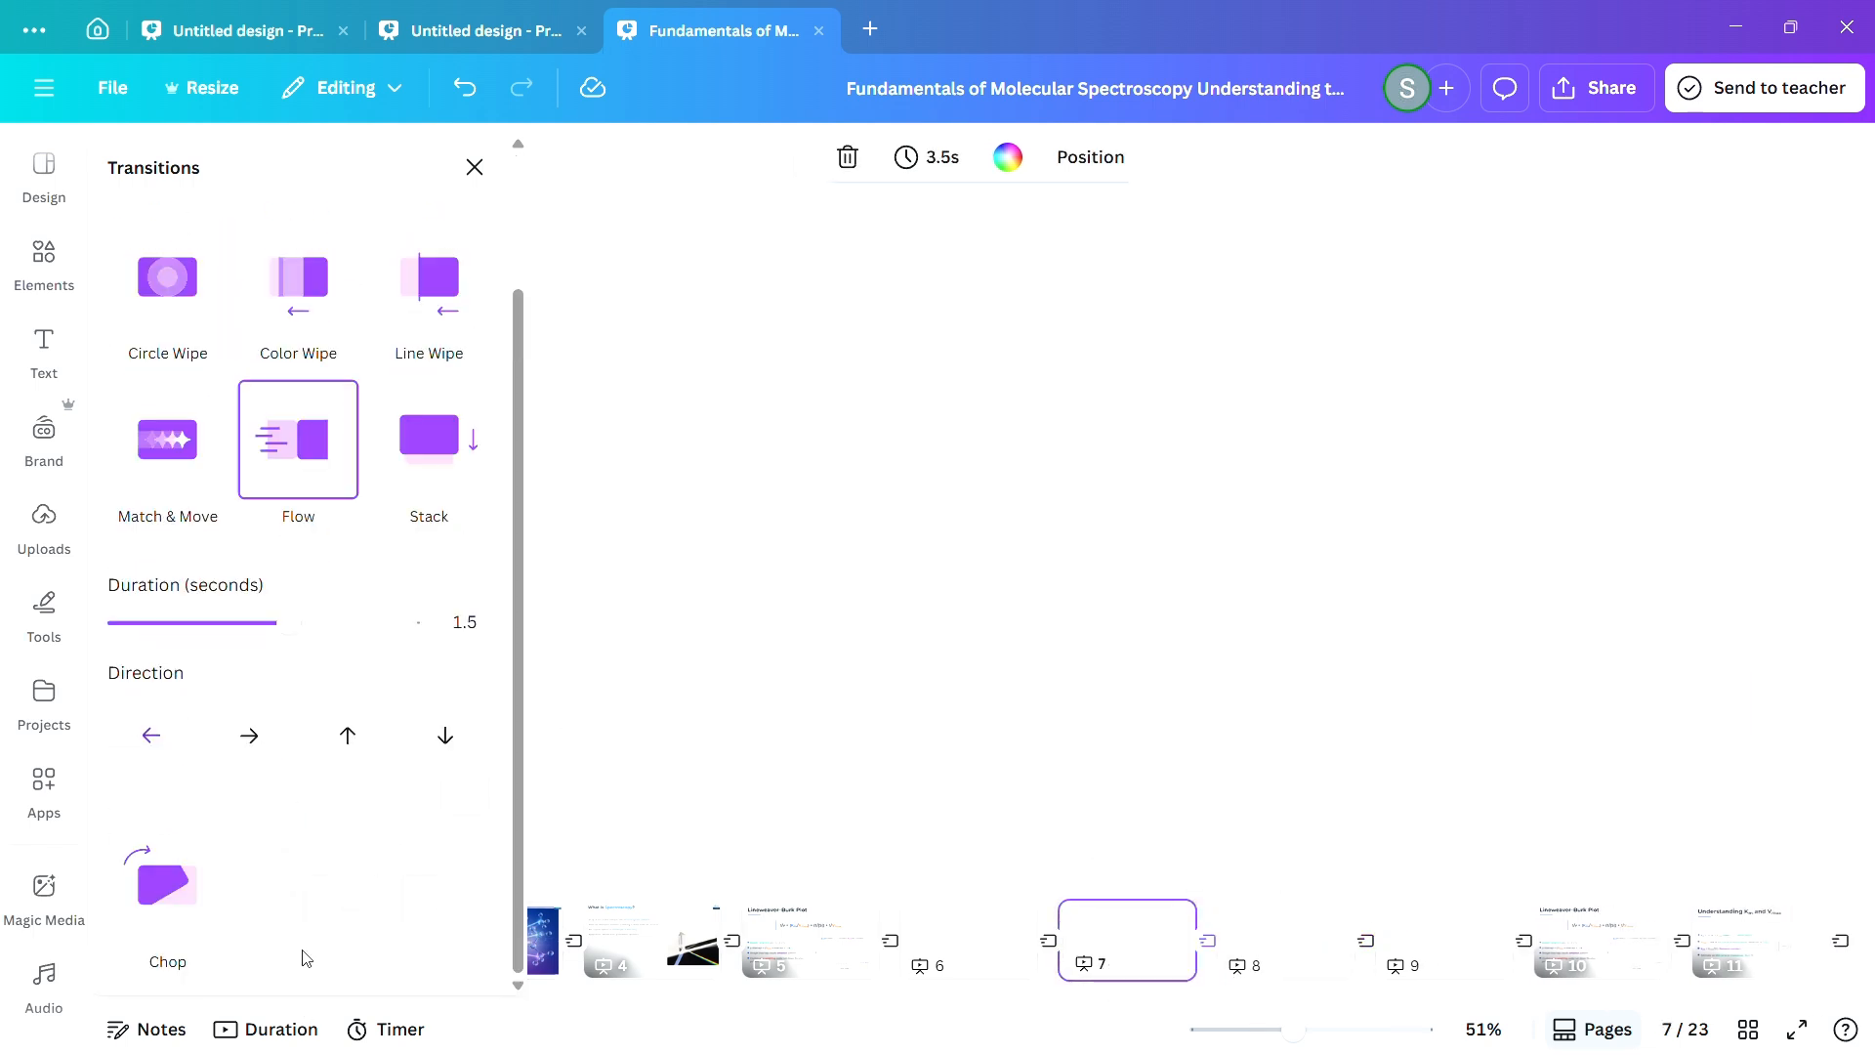
left_click(305, 958)
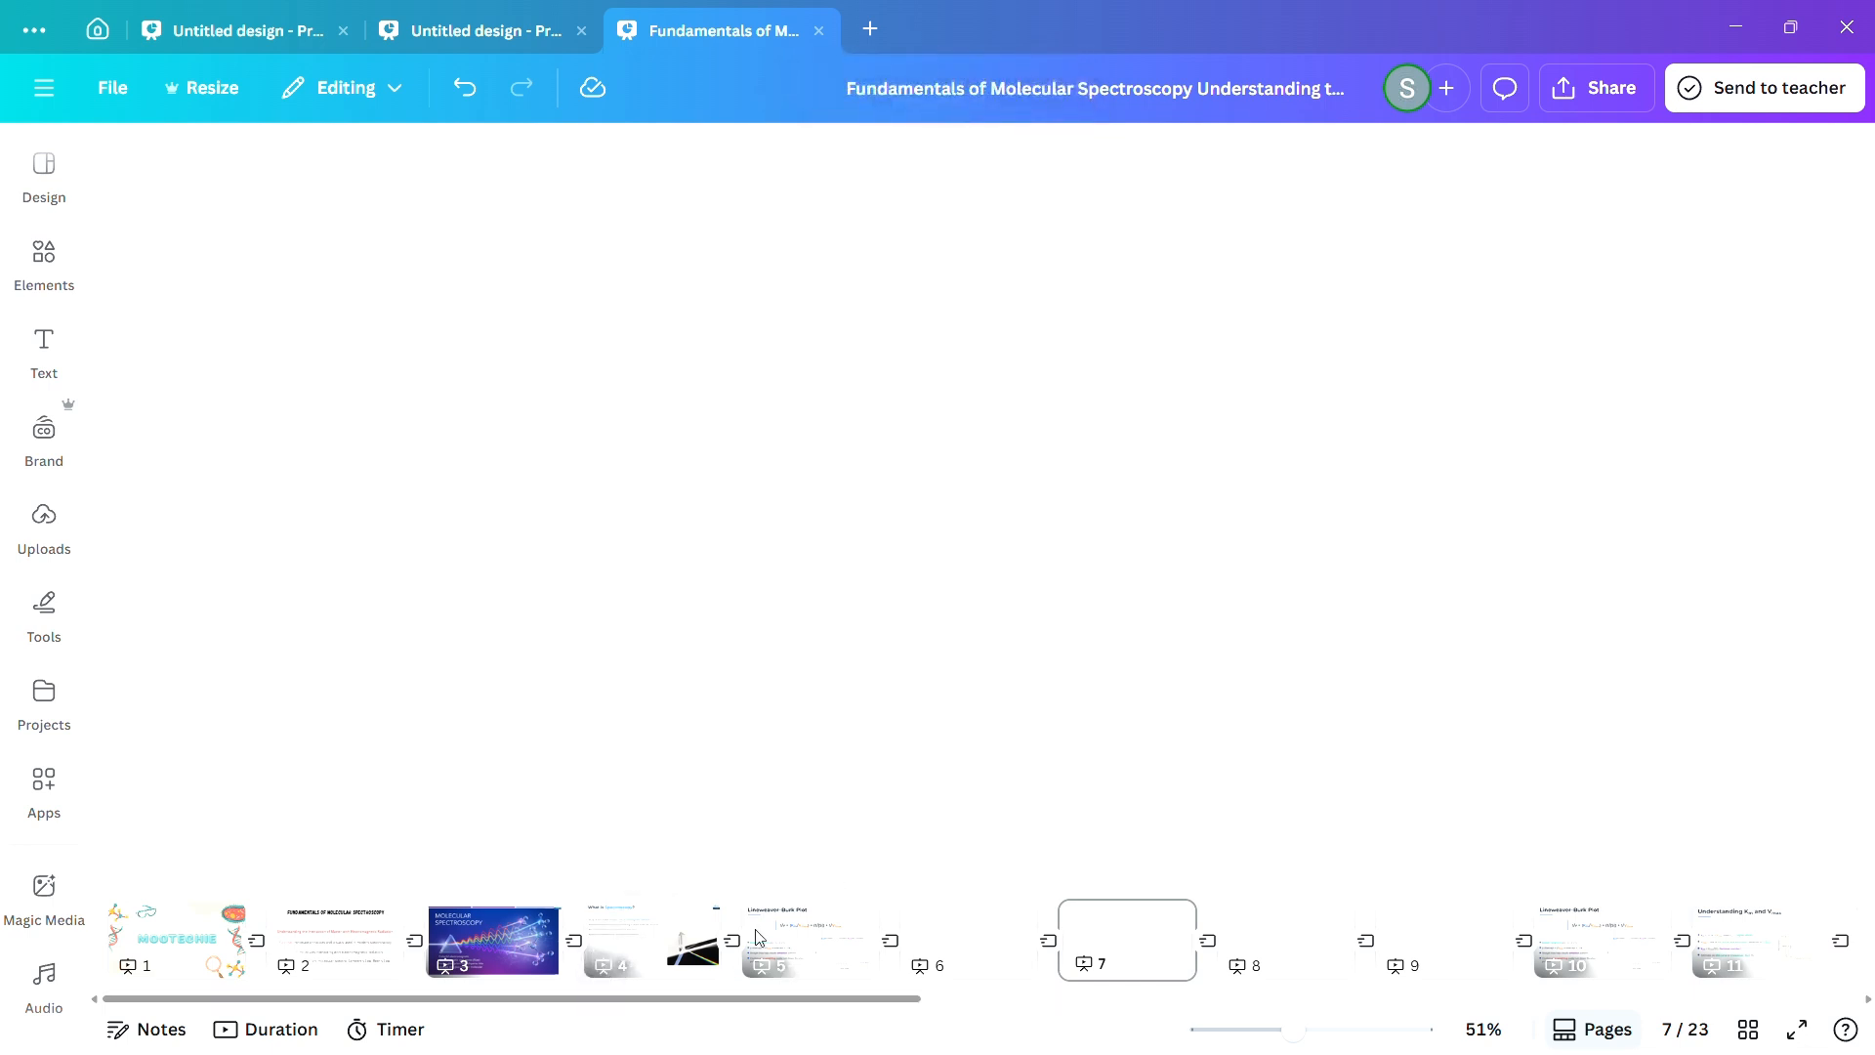
left_click(204, 96)
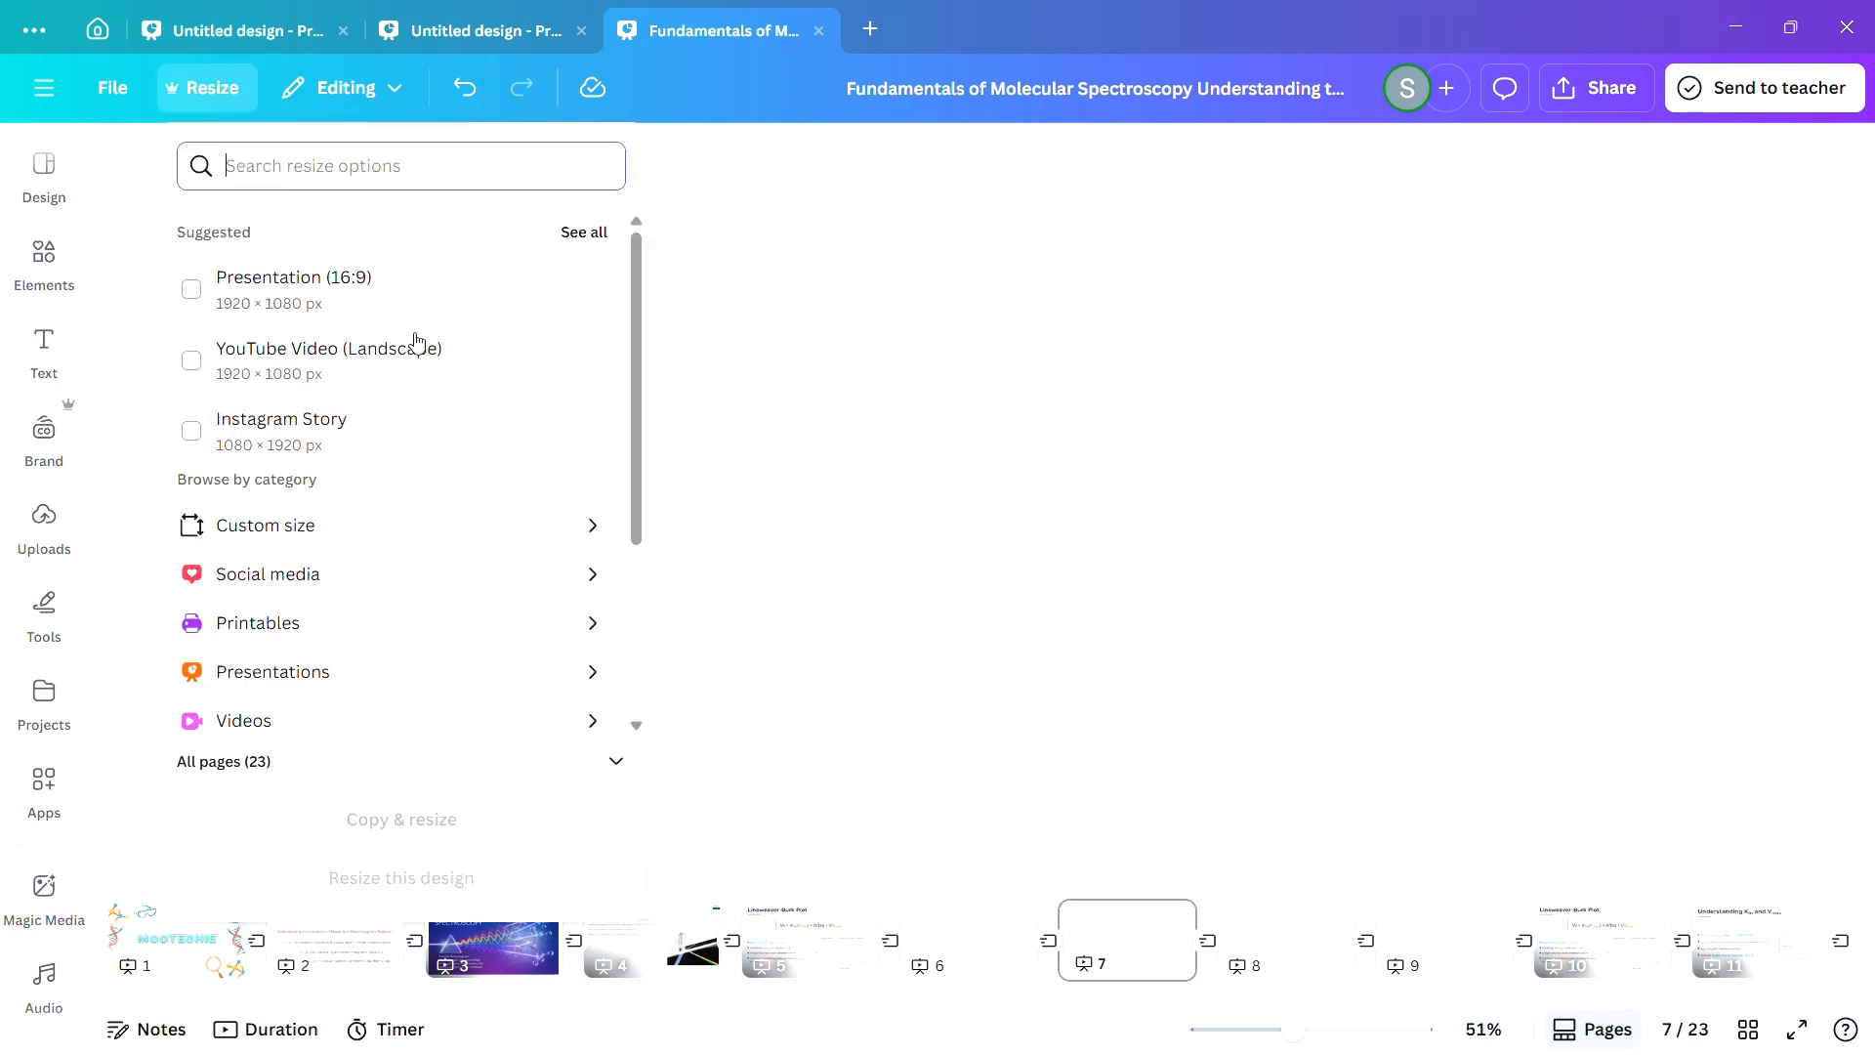
left_click(799, 449)
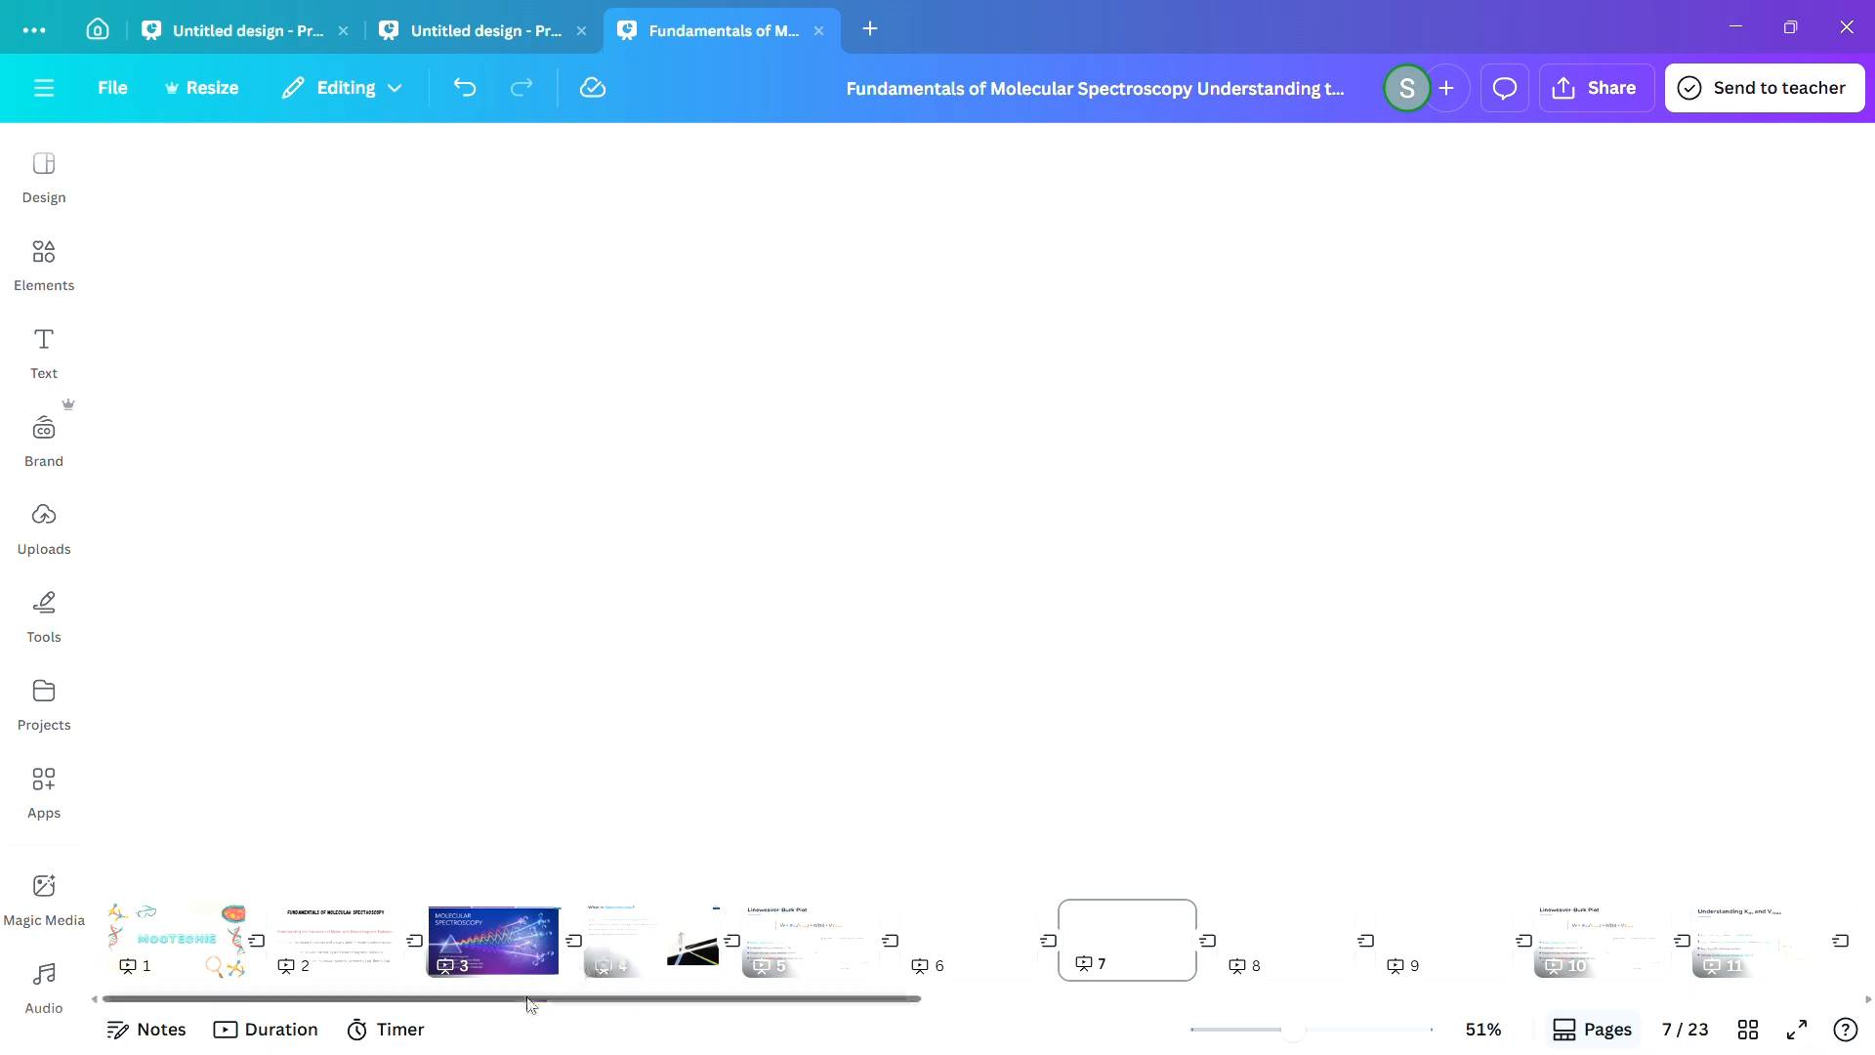
Insert the Lineweaver–Burk Plot slide from the uploads as a new page directly after page 5.
left_click_drag(533, 1002, 555, 1005)
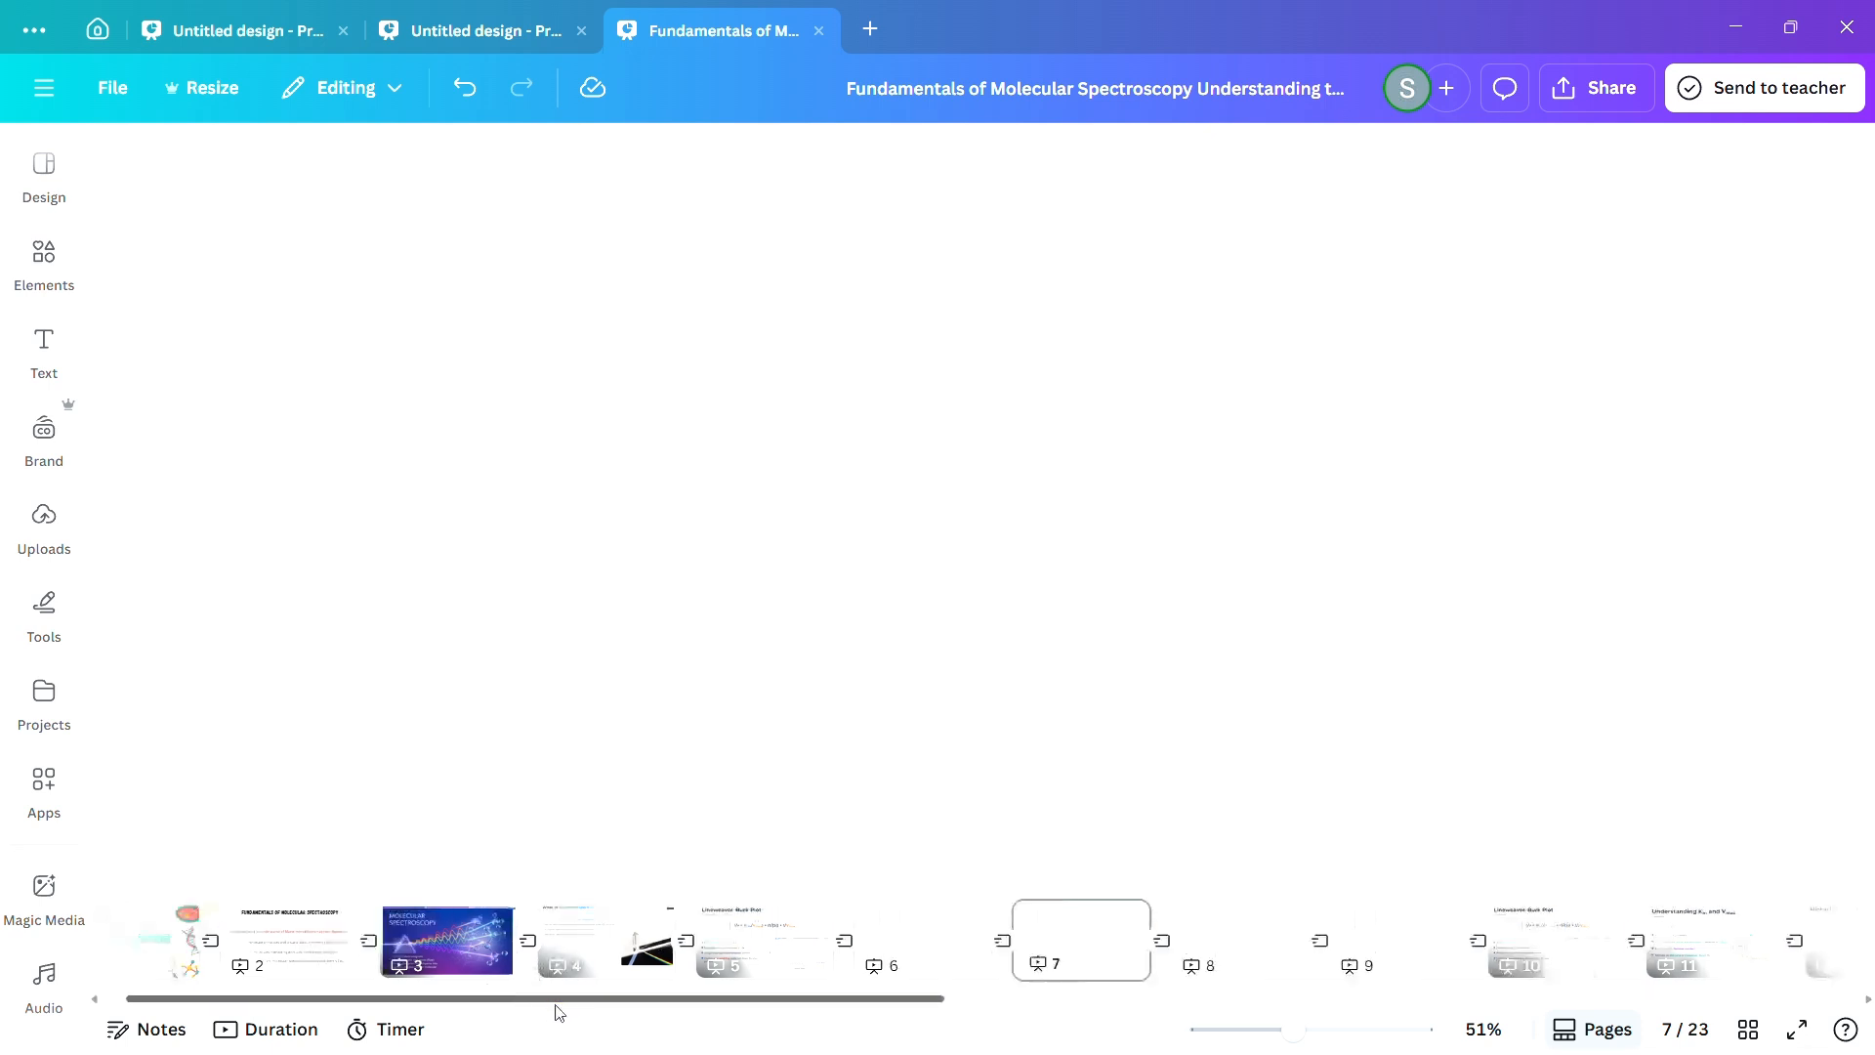
left_click(717, 955)
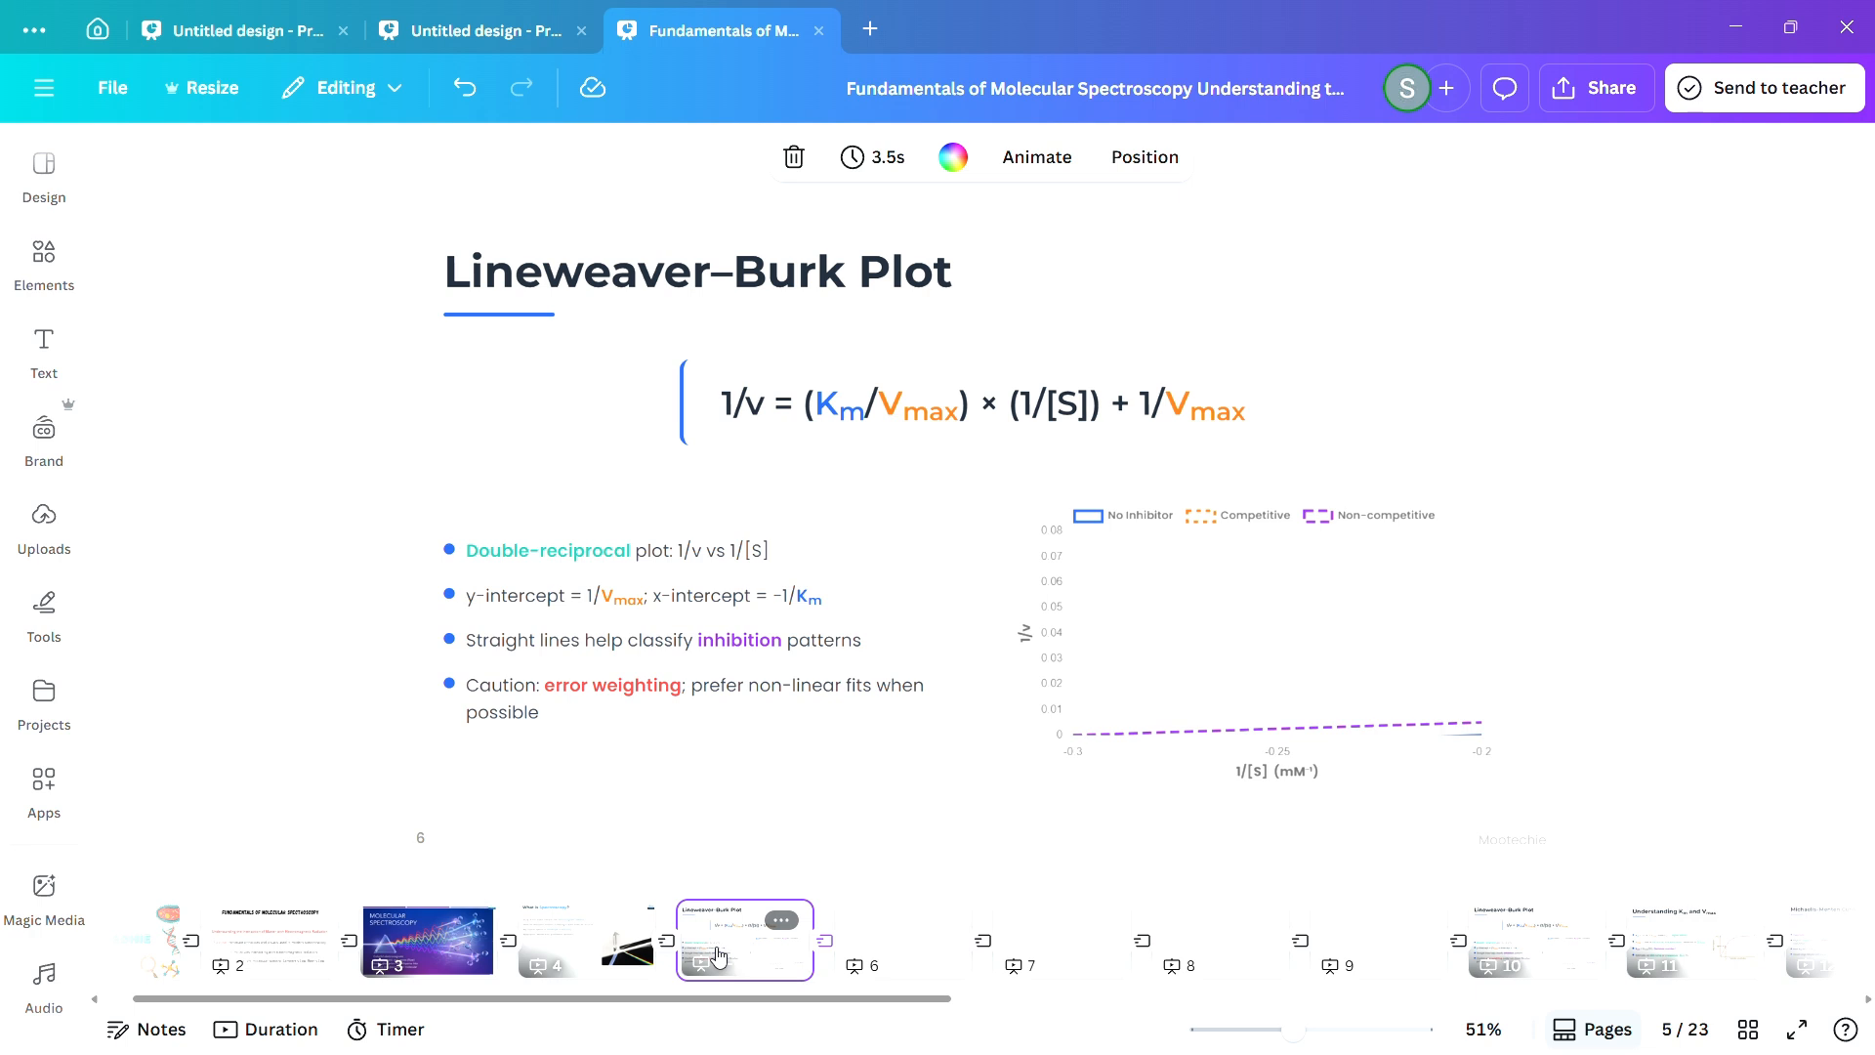
left_click(44, 527)
left_click_drag(224, 589, 832, 935)
mouse_move(57, 549)
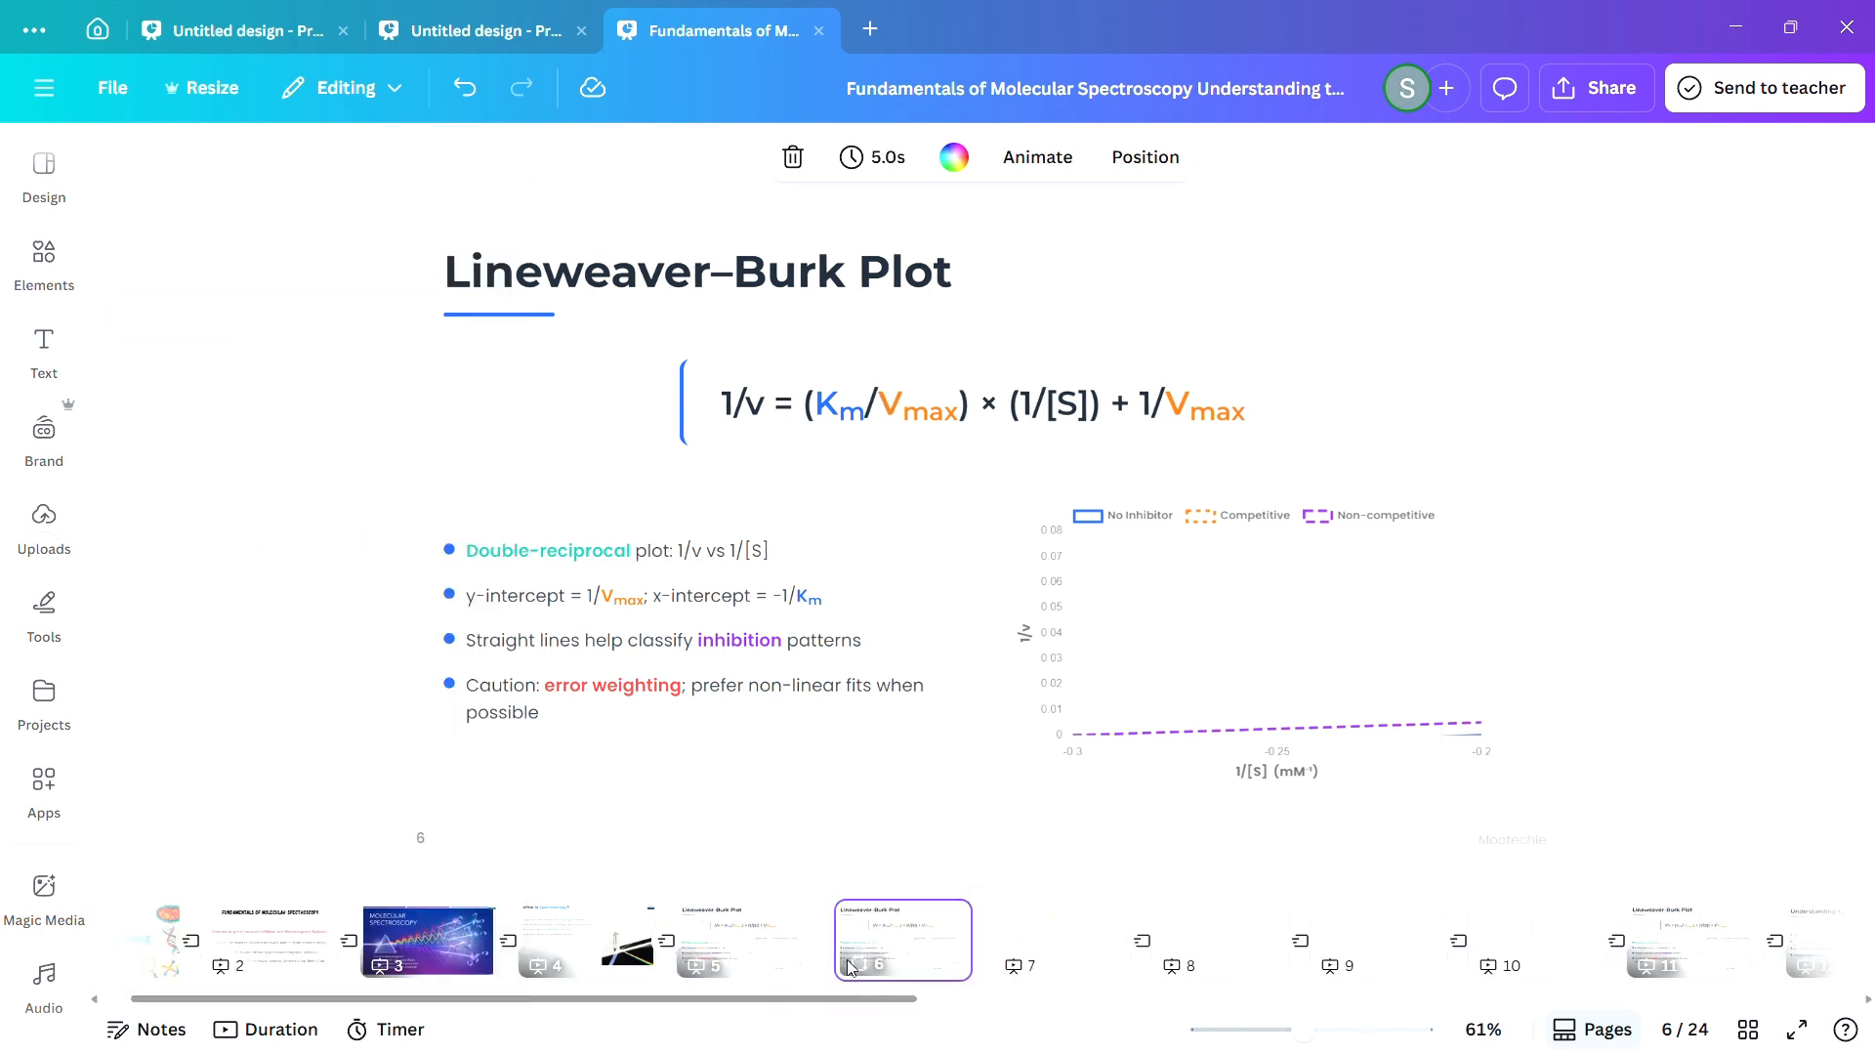
Compare the inserted Lineweaver–Burk Plot page 6 with page 5 and the "What is Spectroscopy?" page.
left_click(721, 939)
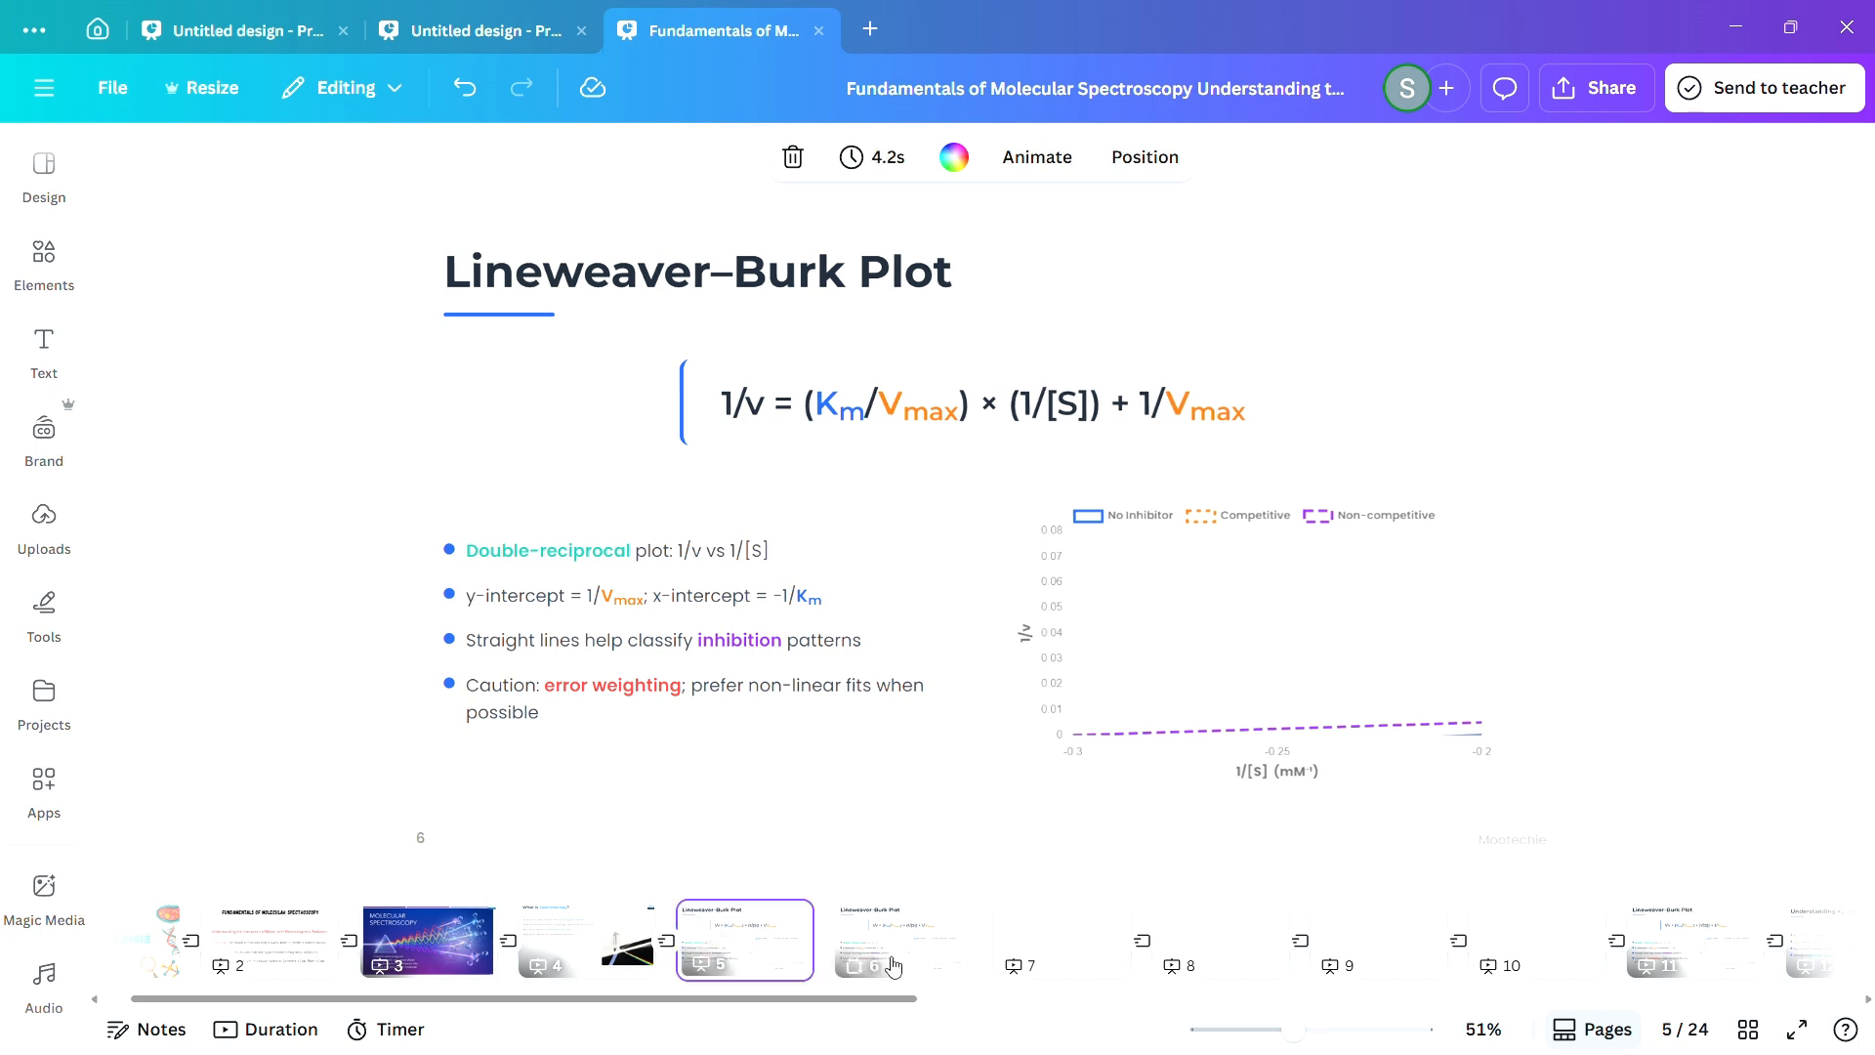
left_click(874, 972)
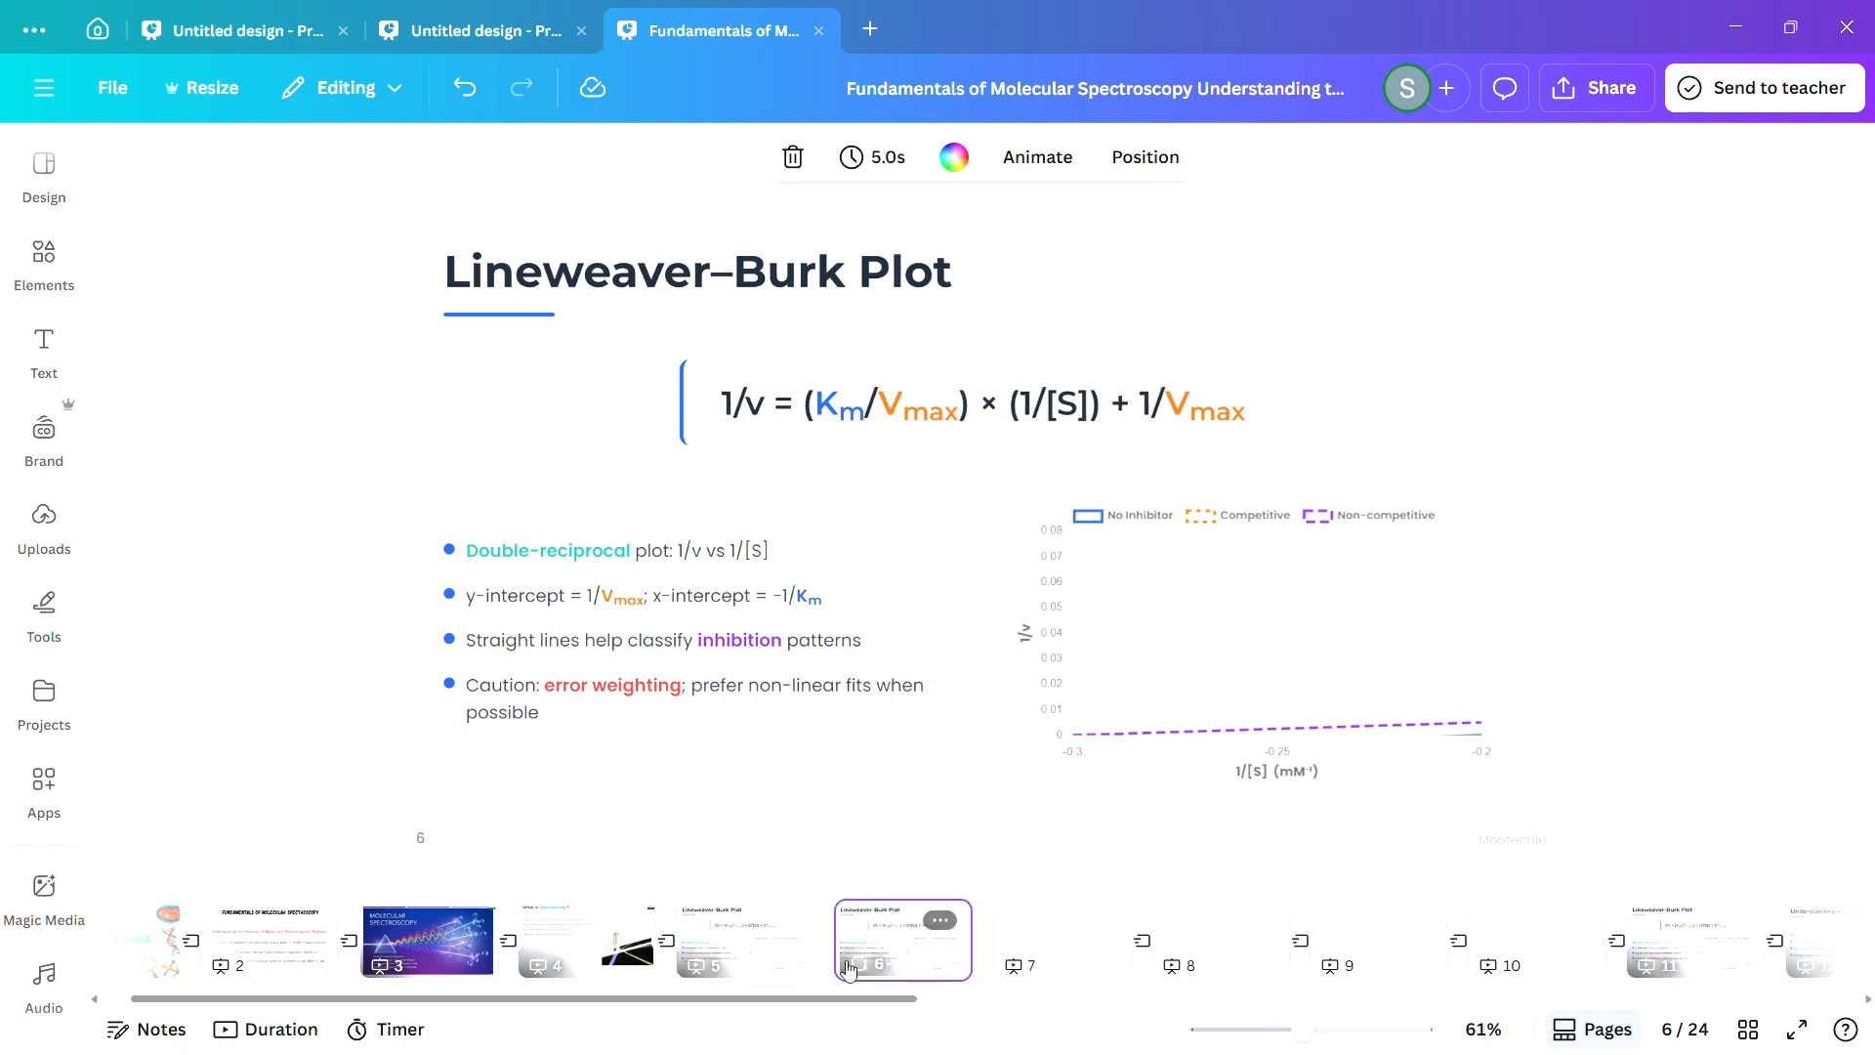
left_click(752, 939)
left_click(550, 943)
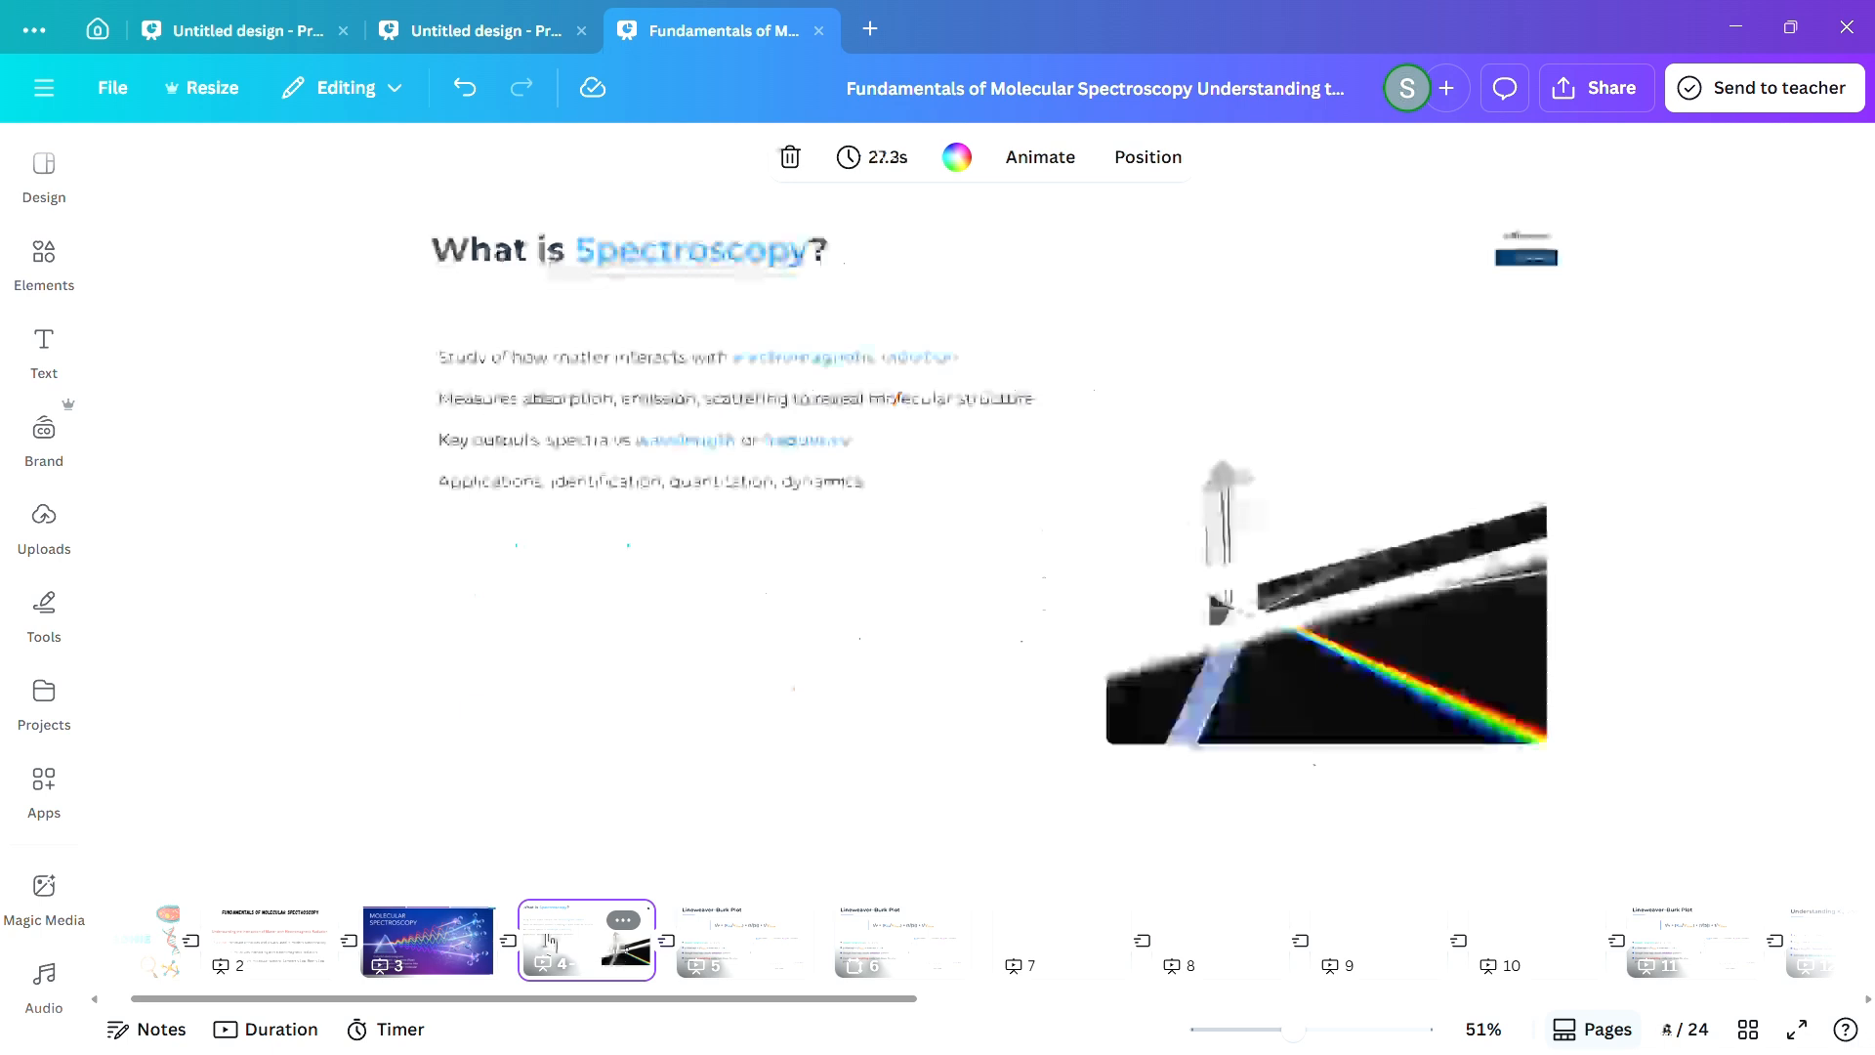
left_click(742, 940)
left_click(908, 967)
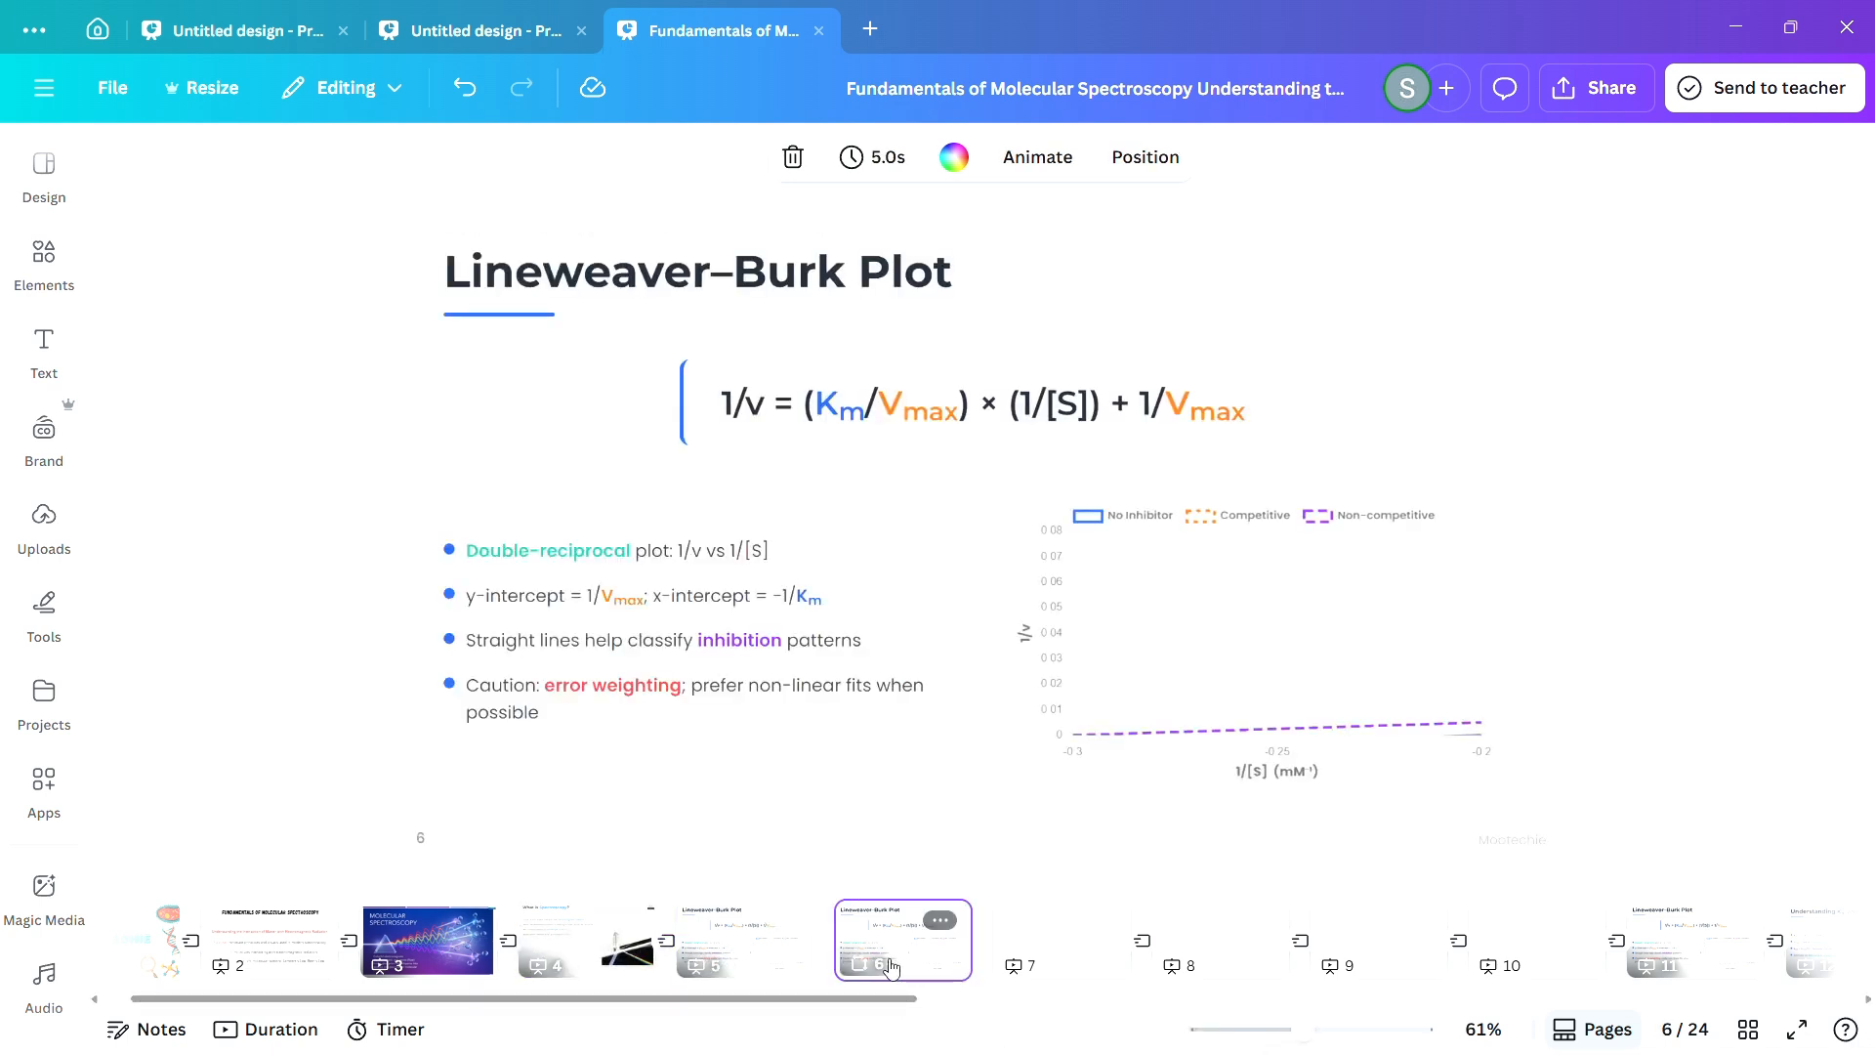
Compare the page size and content scale of Lineweaver–Burk Plot pages 5 and 6 at 35% zoom.
left_click(781, 923)
left_click_drag(1293, 1030, 1273, 1031)
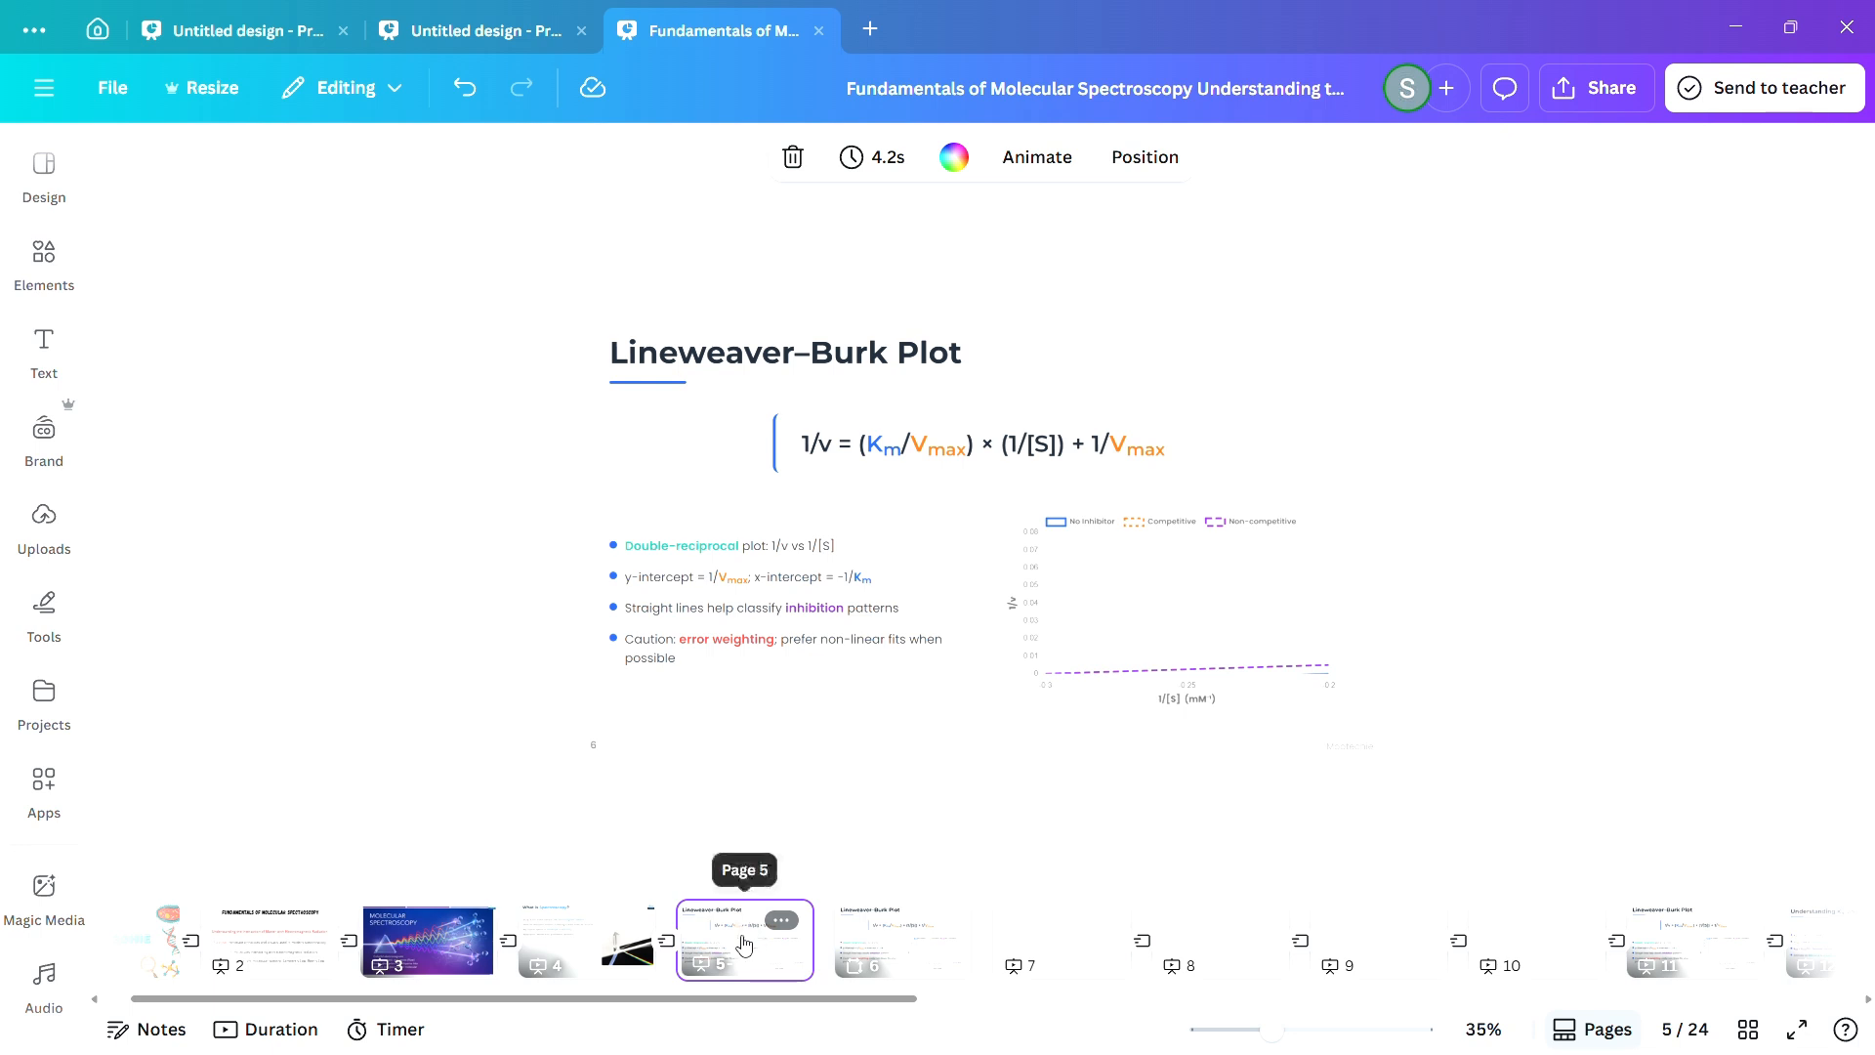
left_click(888, 933)
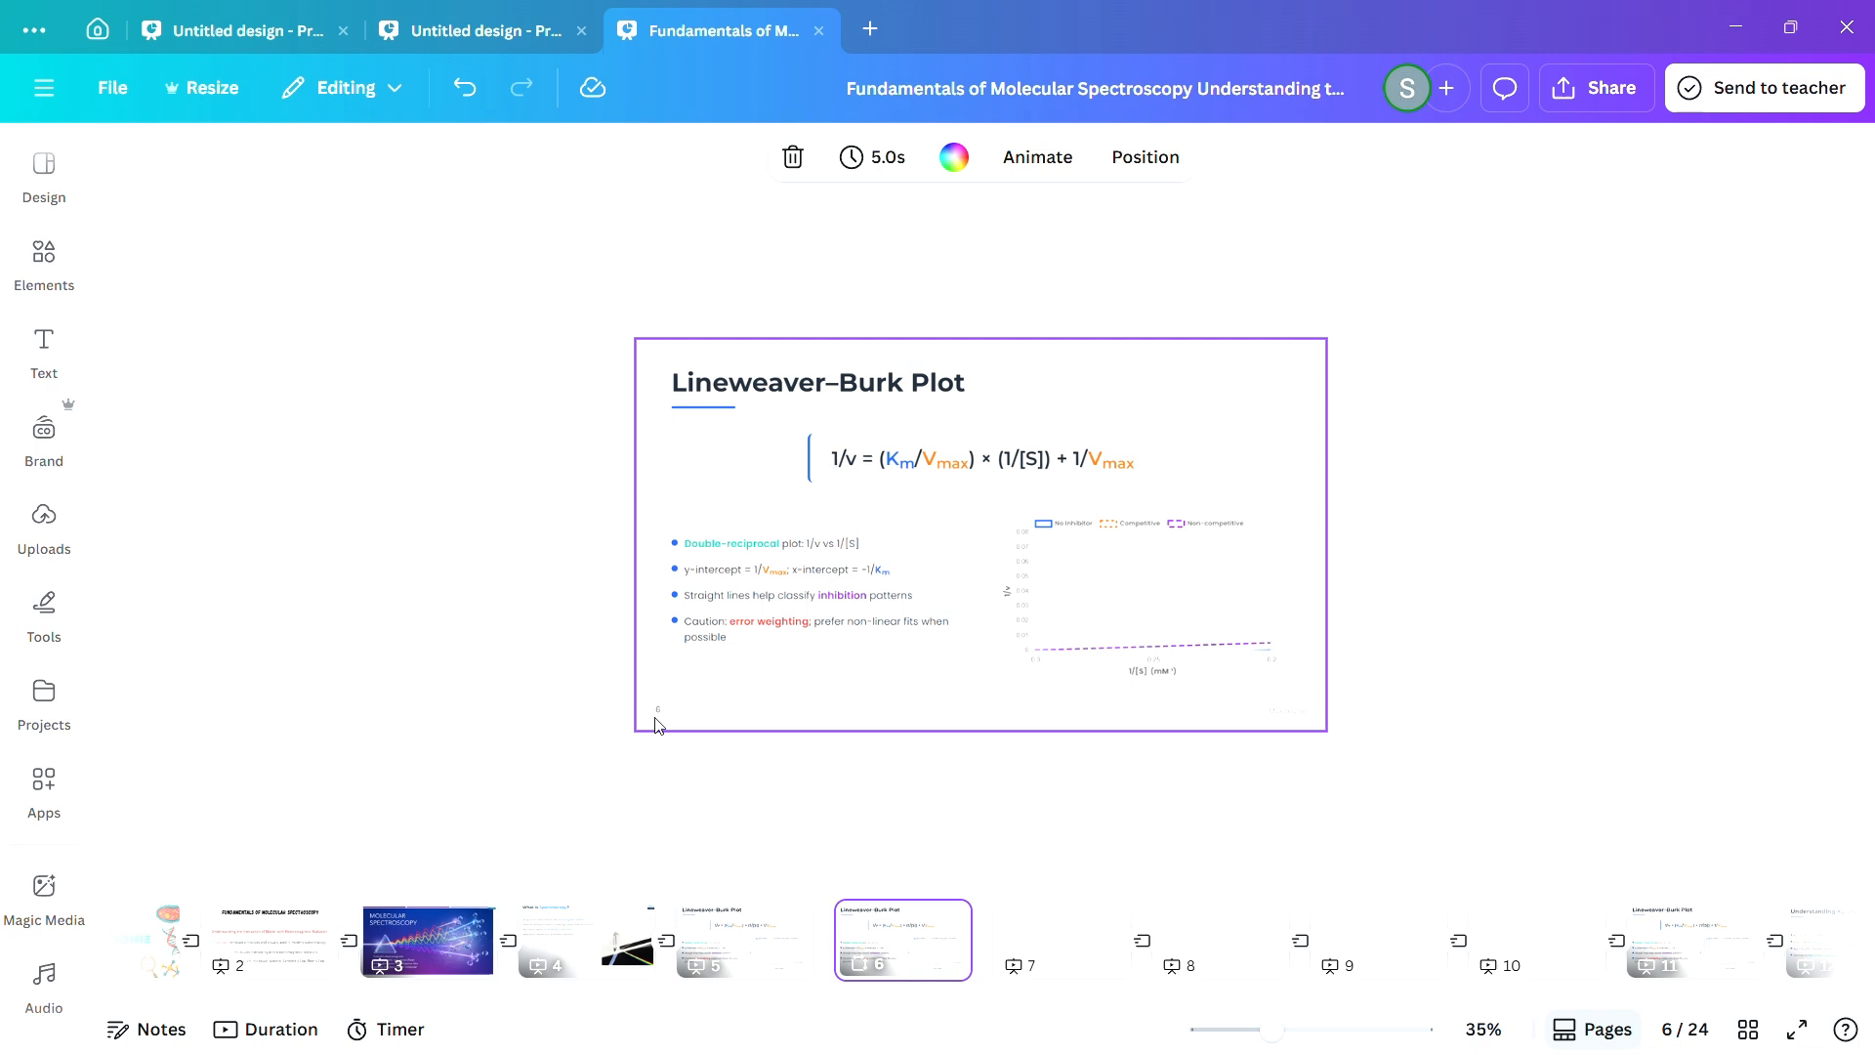
left_click(768, 954)
left_click(907, 965)
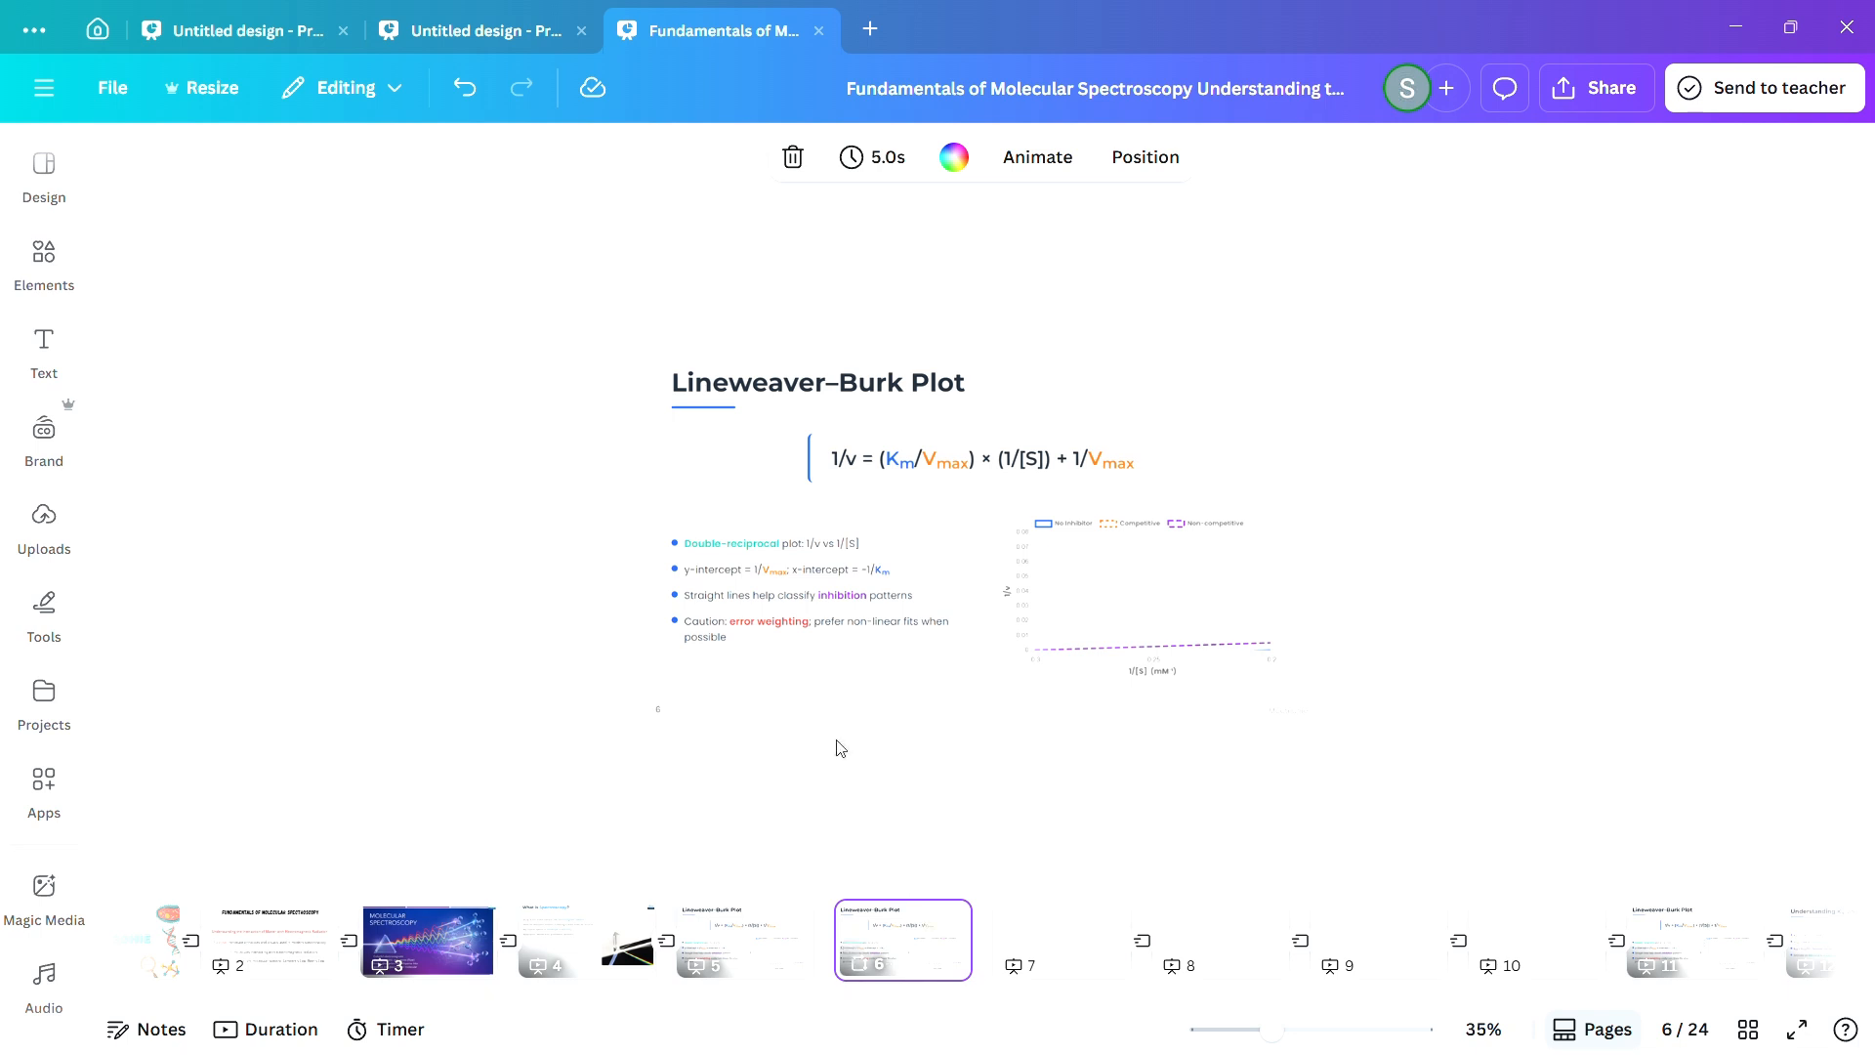
left_click(782, 940)
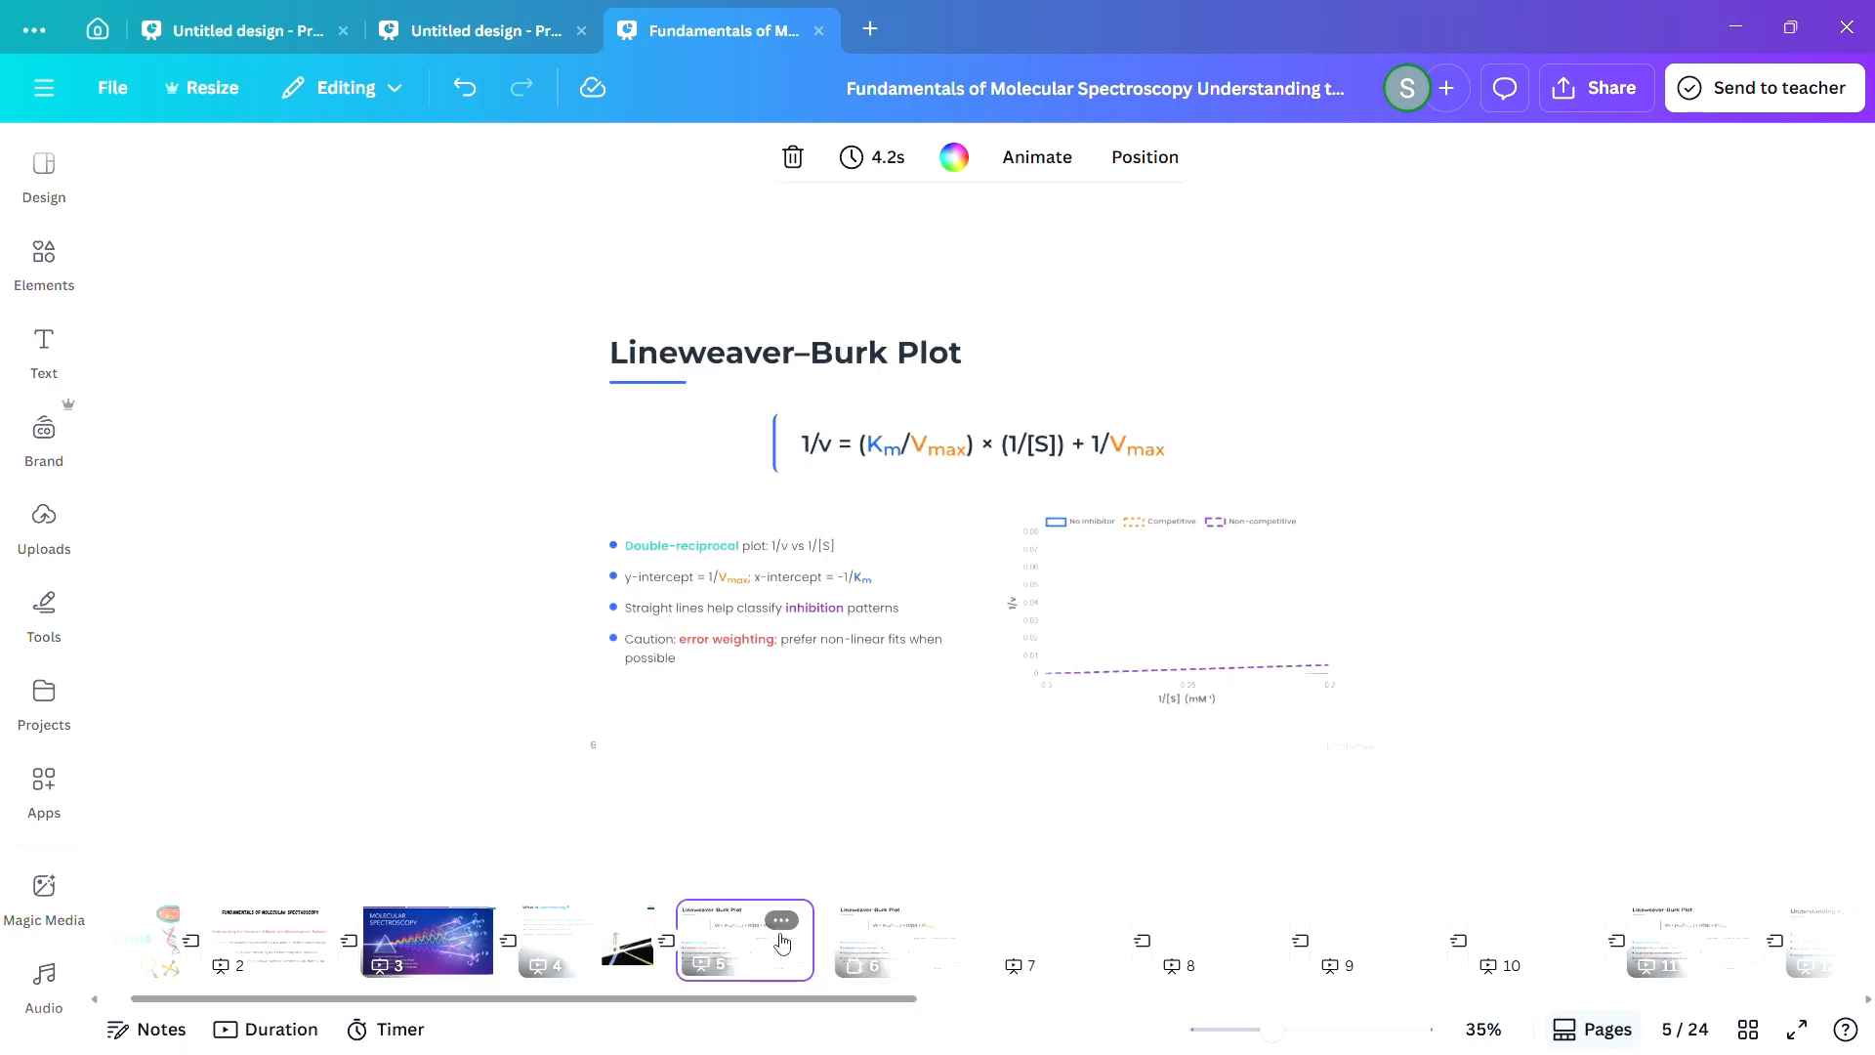
left_click(862, 954)
left_click(765, 946)
left_click(851, 951)
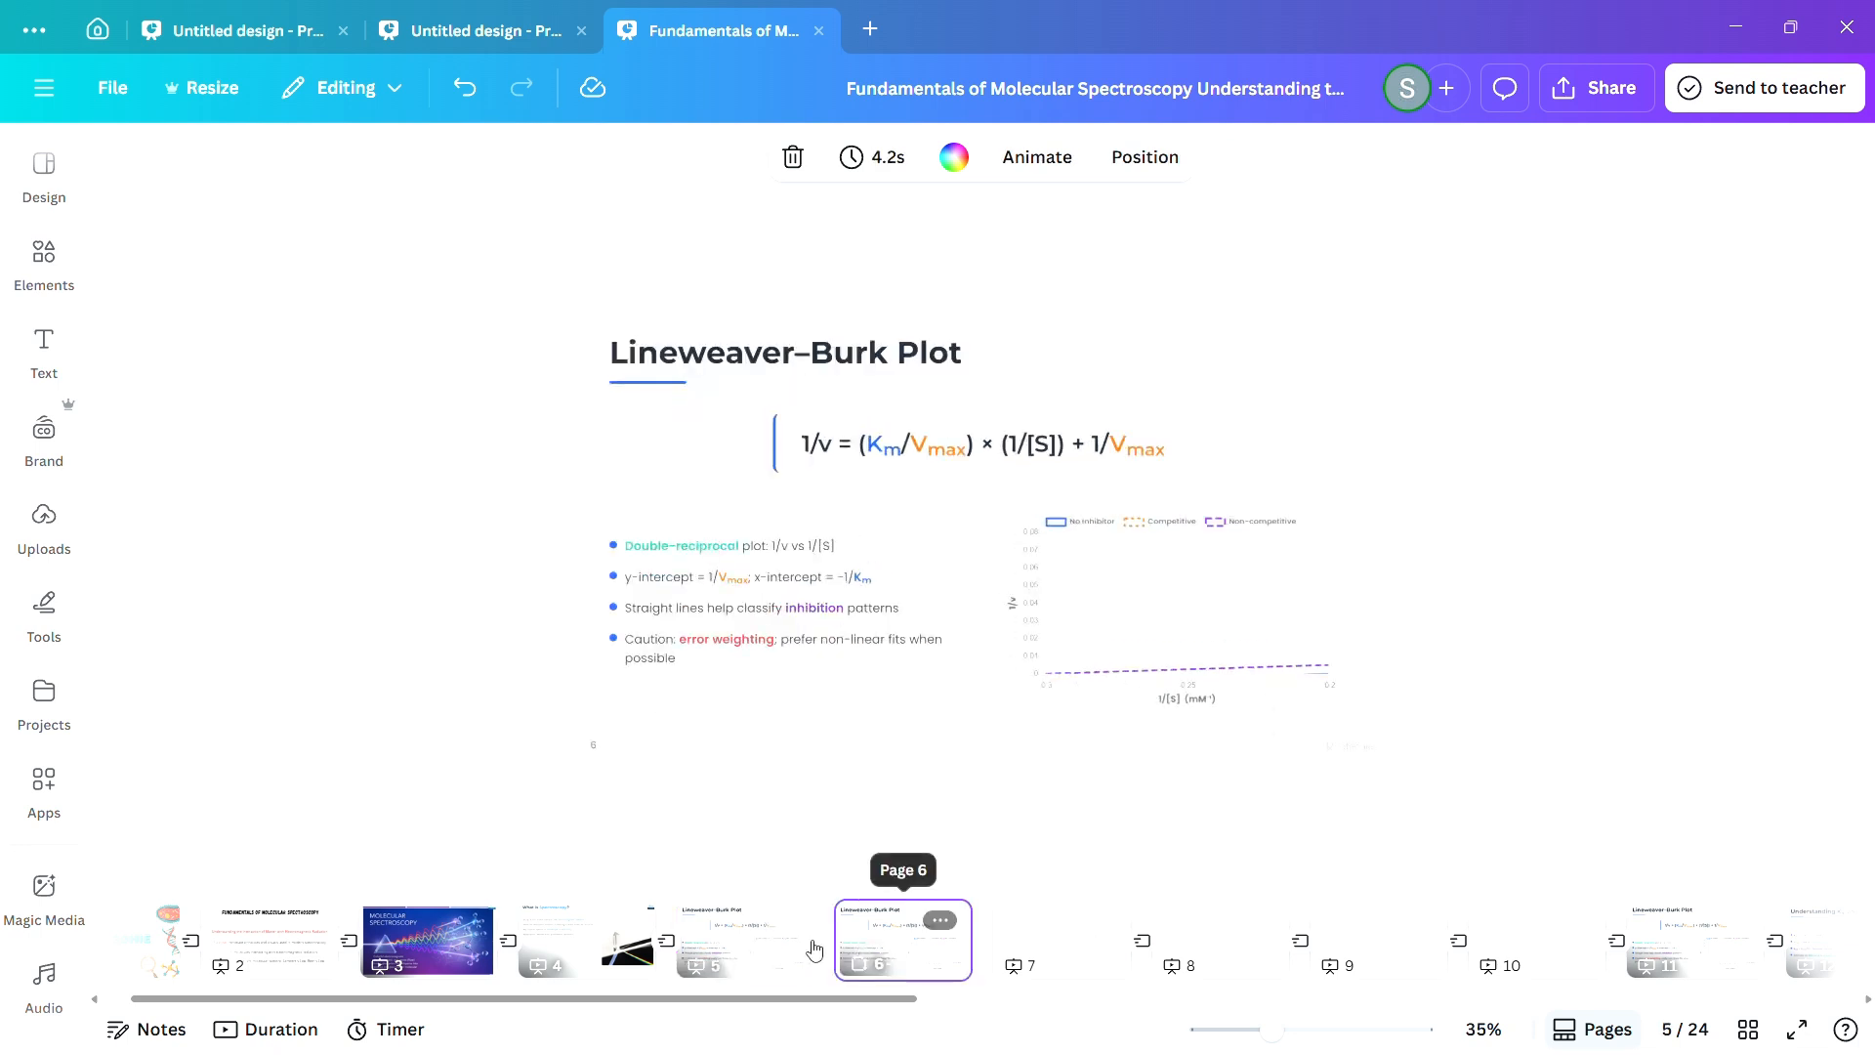
left_click(759, 950)
left_click(848, 950)
Look through blank pages 7 and 8, and check the "What is Spectroscopy?" page and both adjacent Lineweaver–Burk Plot pages again.
left_click(1071, 966)
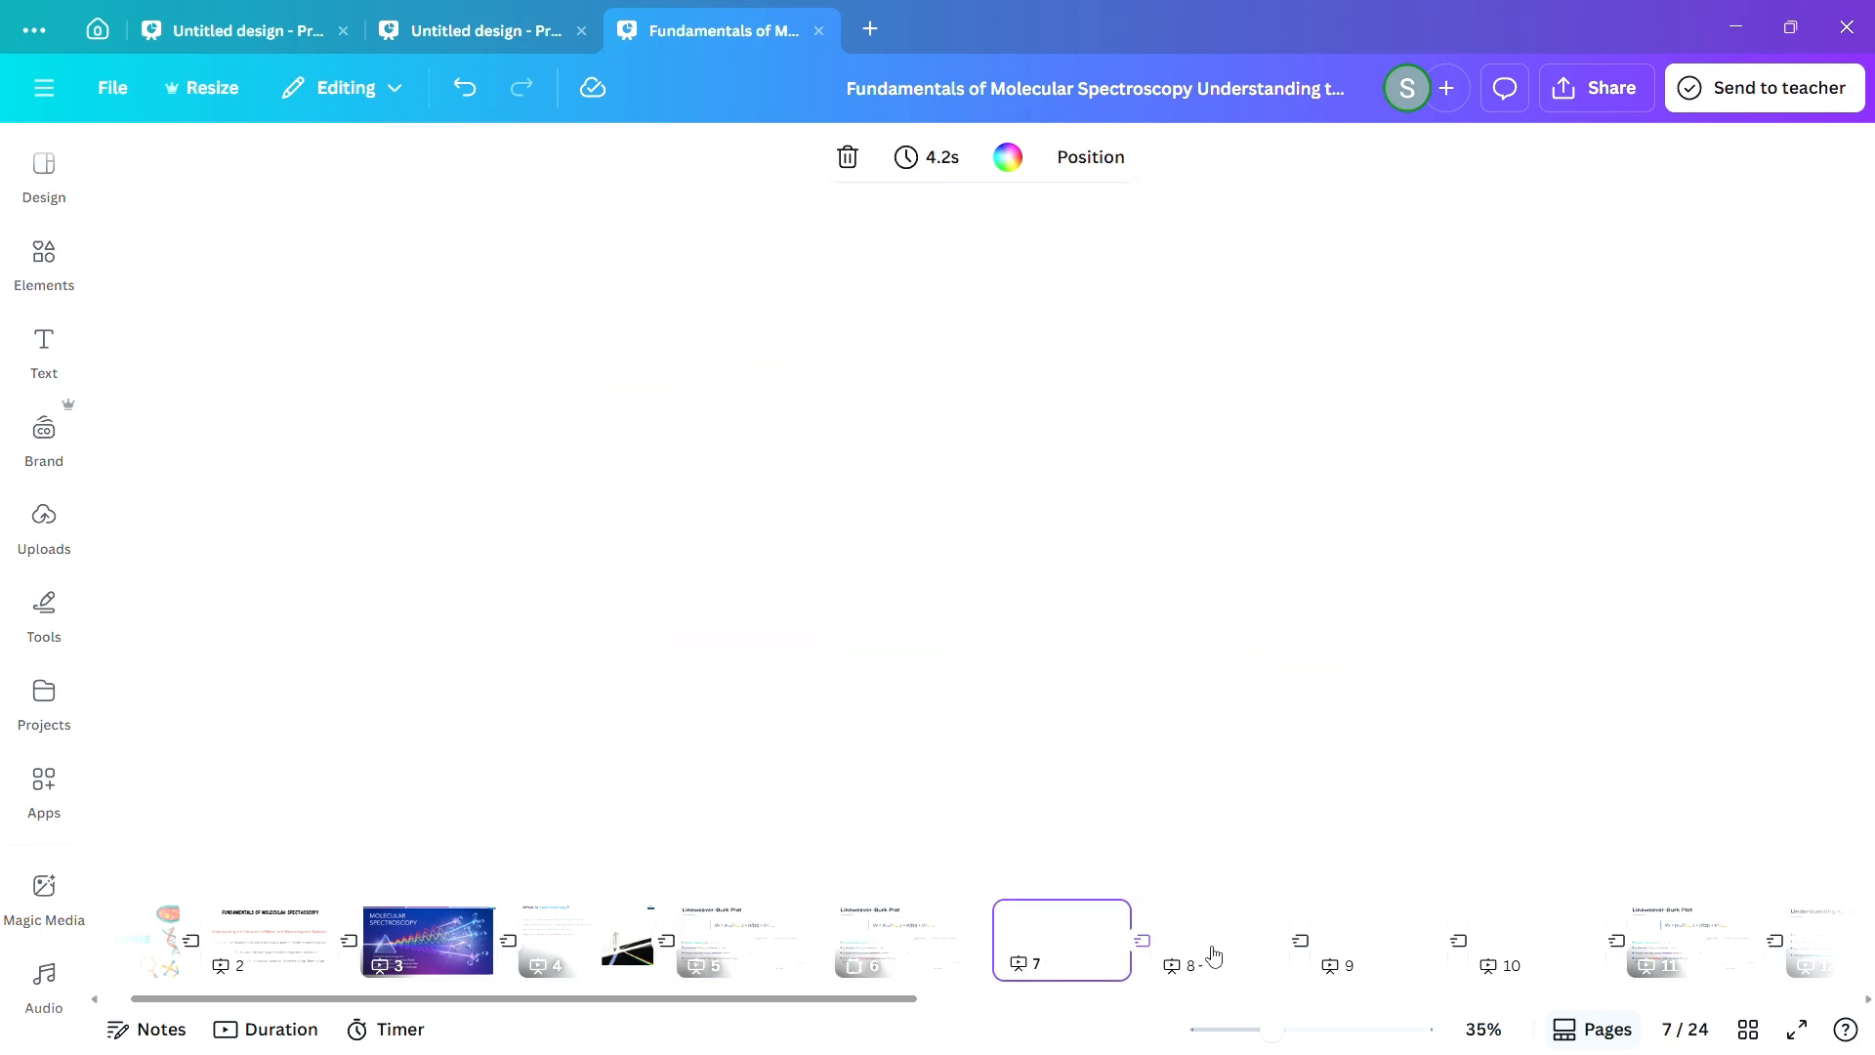
left_click(1211, 955)
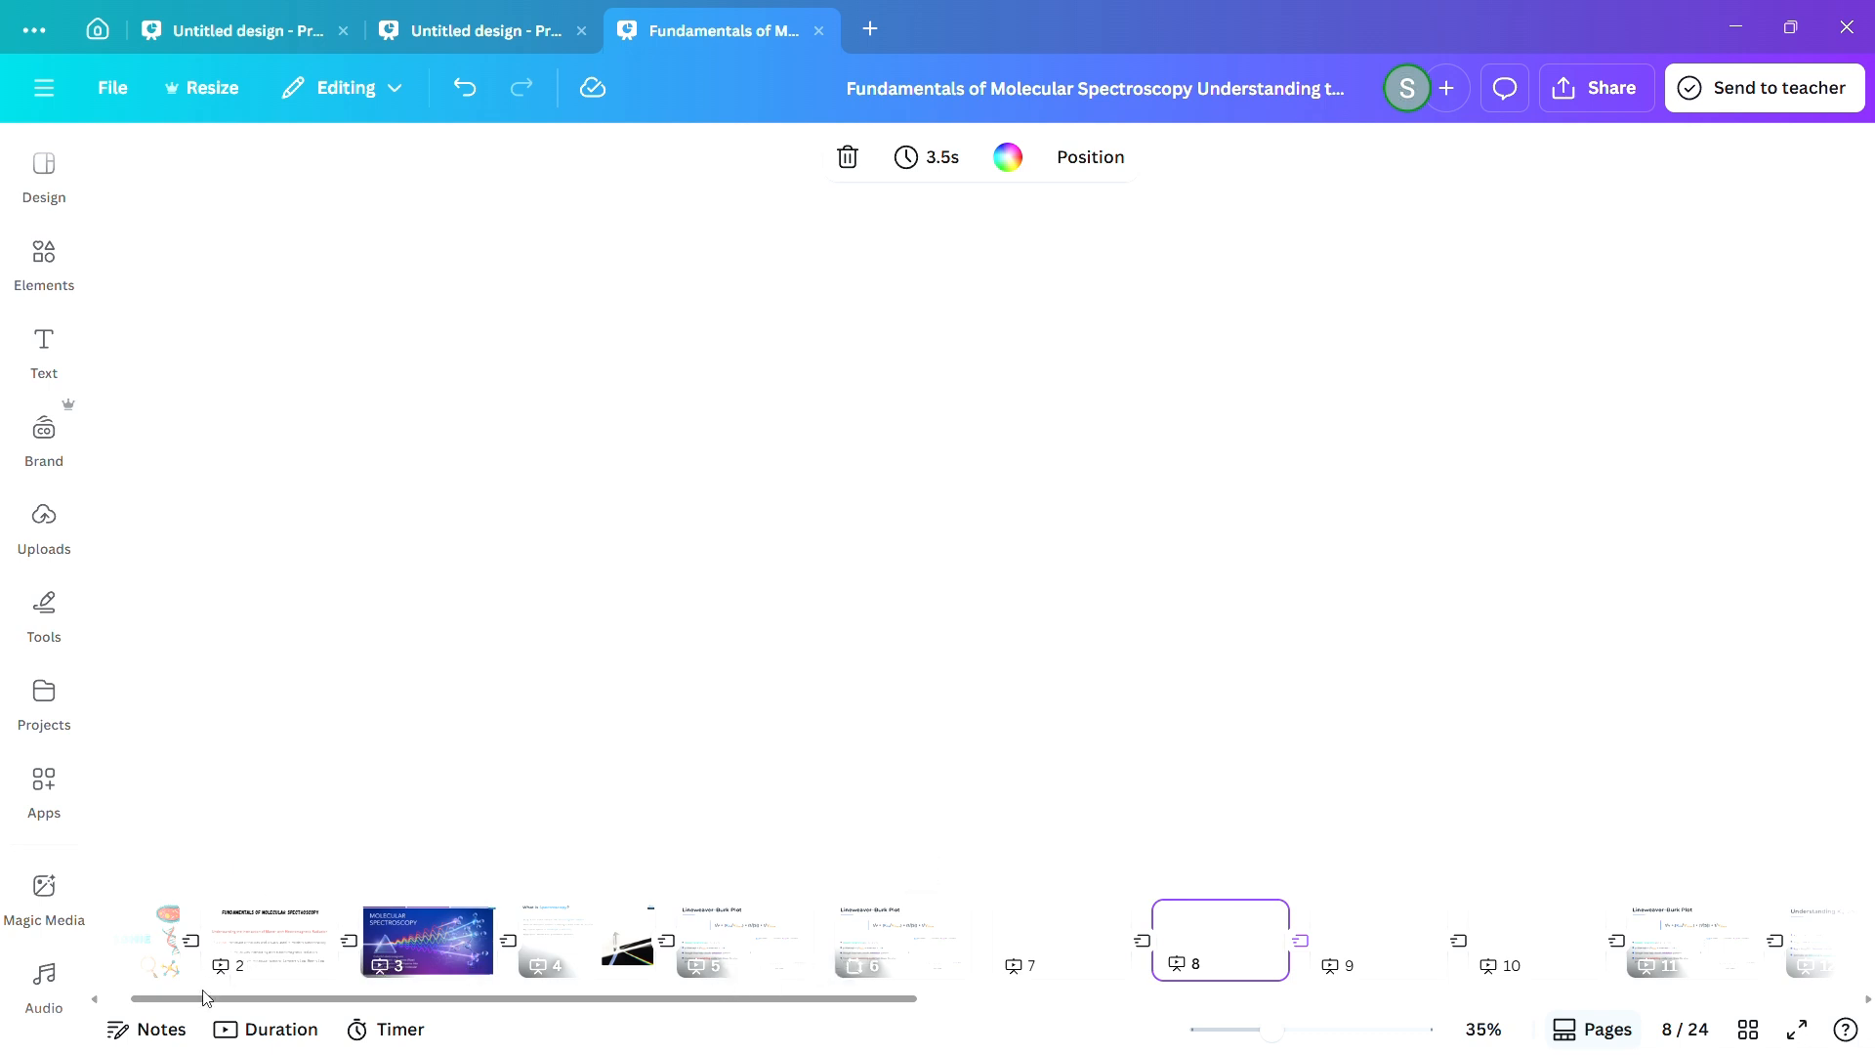
left_click_drag(205, 996, 174, 997)
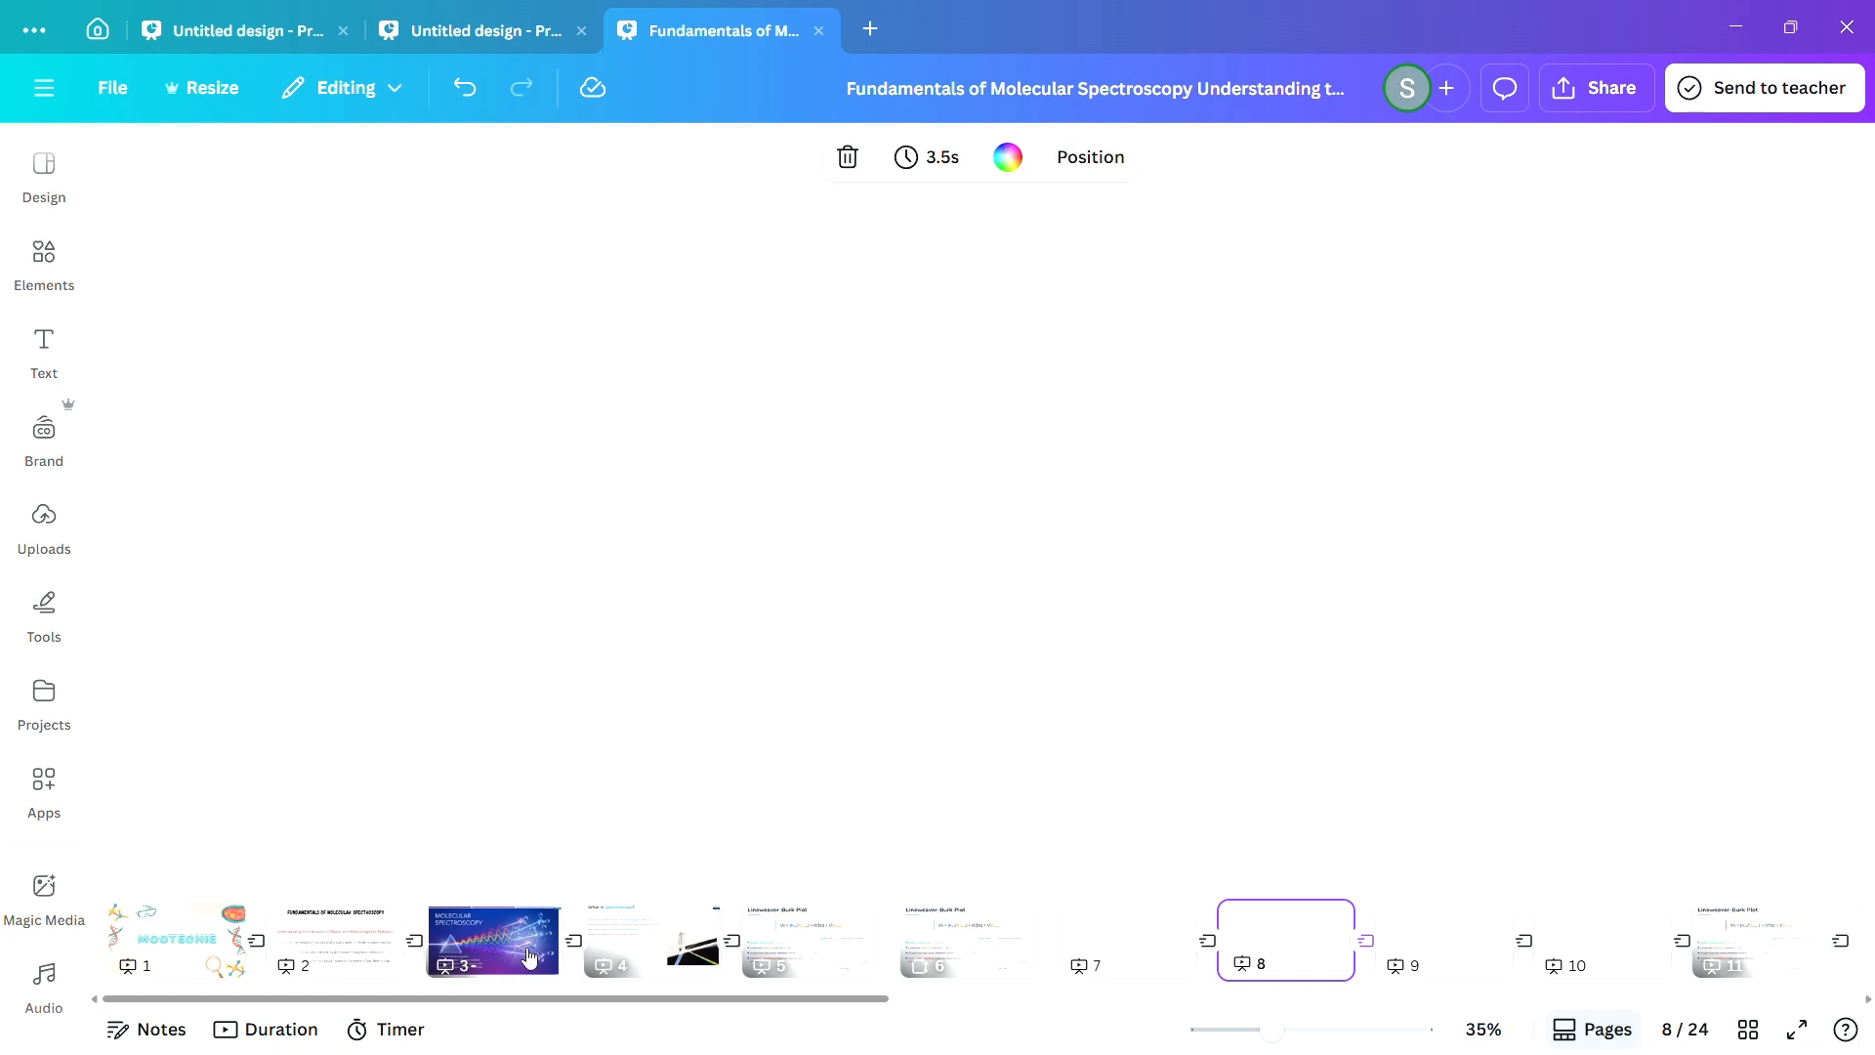
left_click(608, 967)
left_click(777, 967)
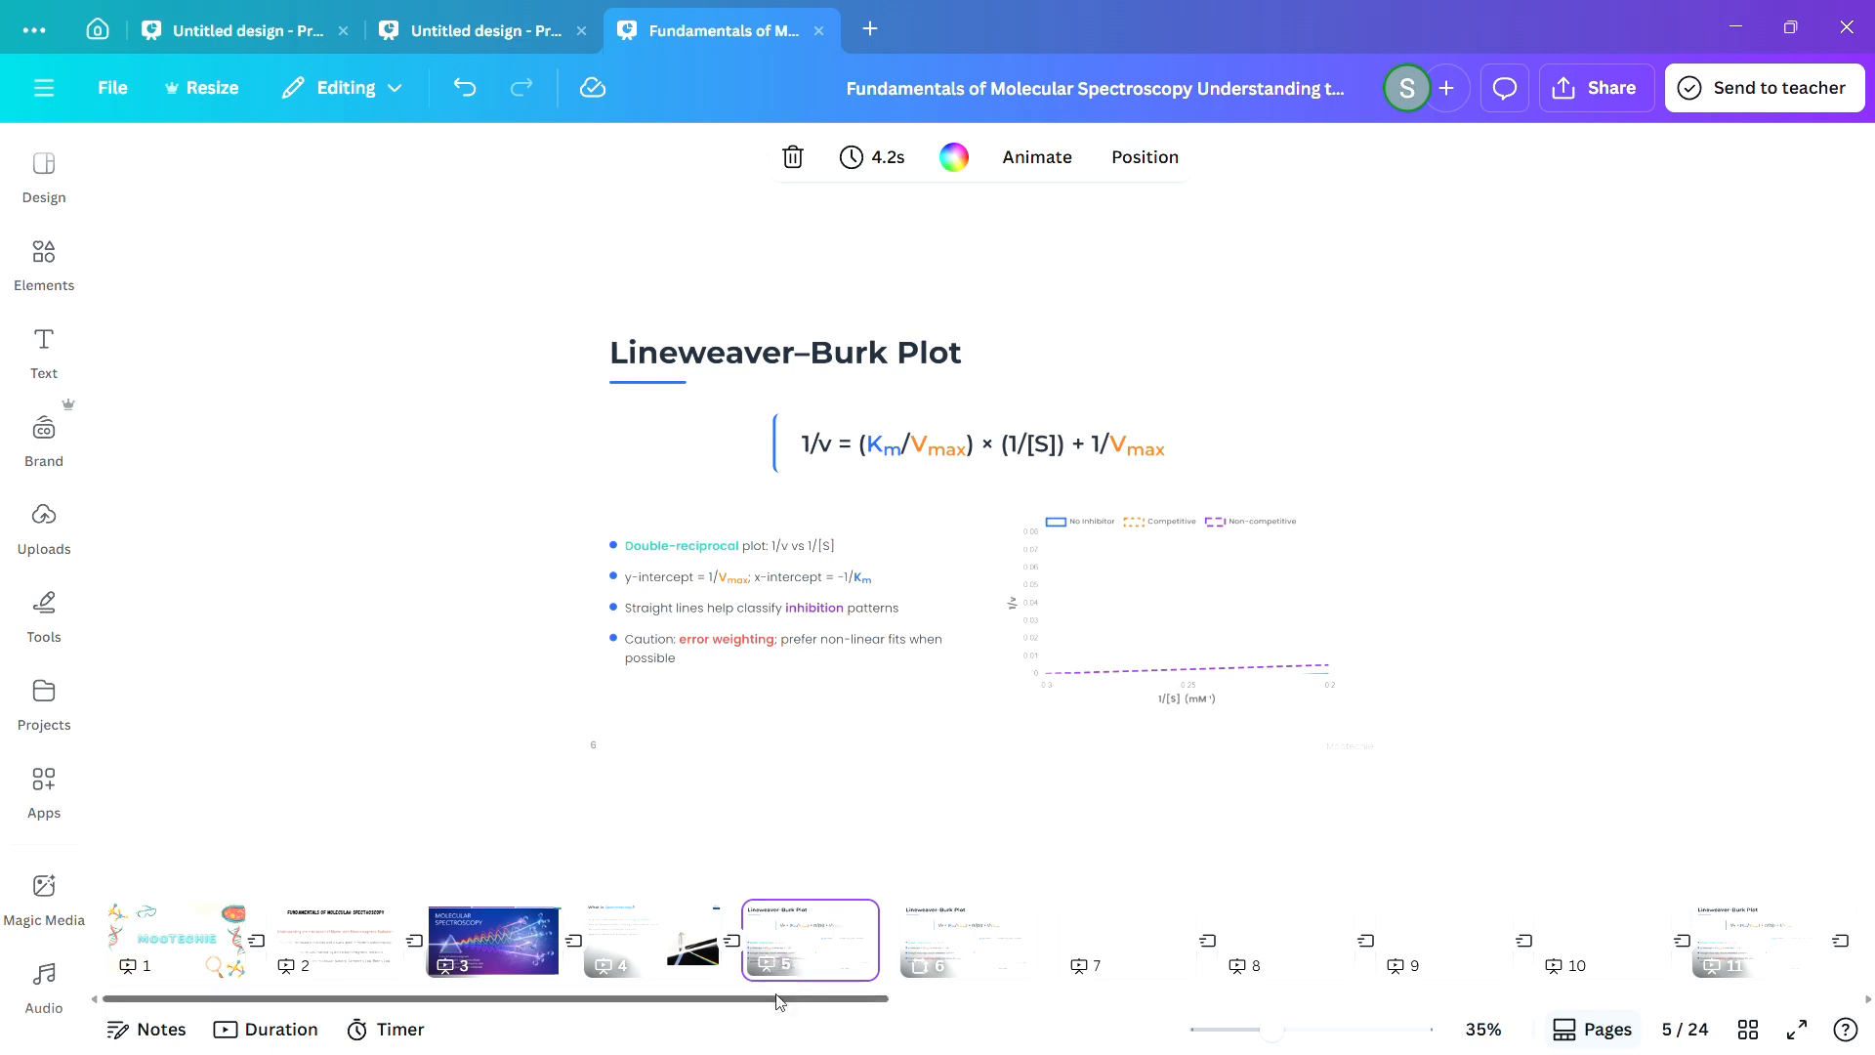
left_click_drag(771, 1009, 812, 1009)
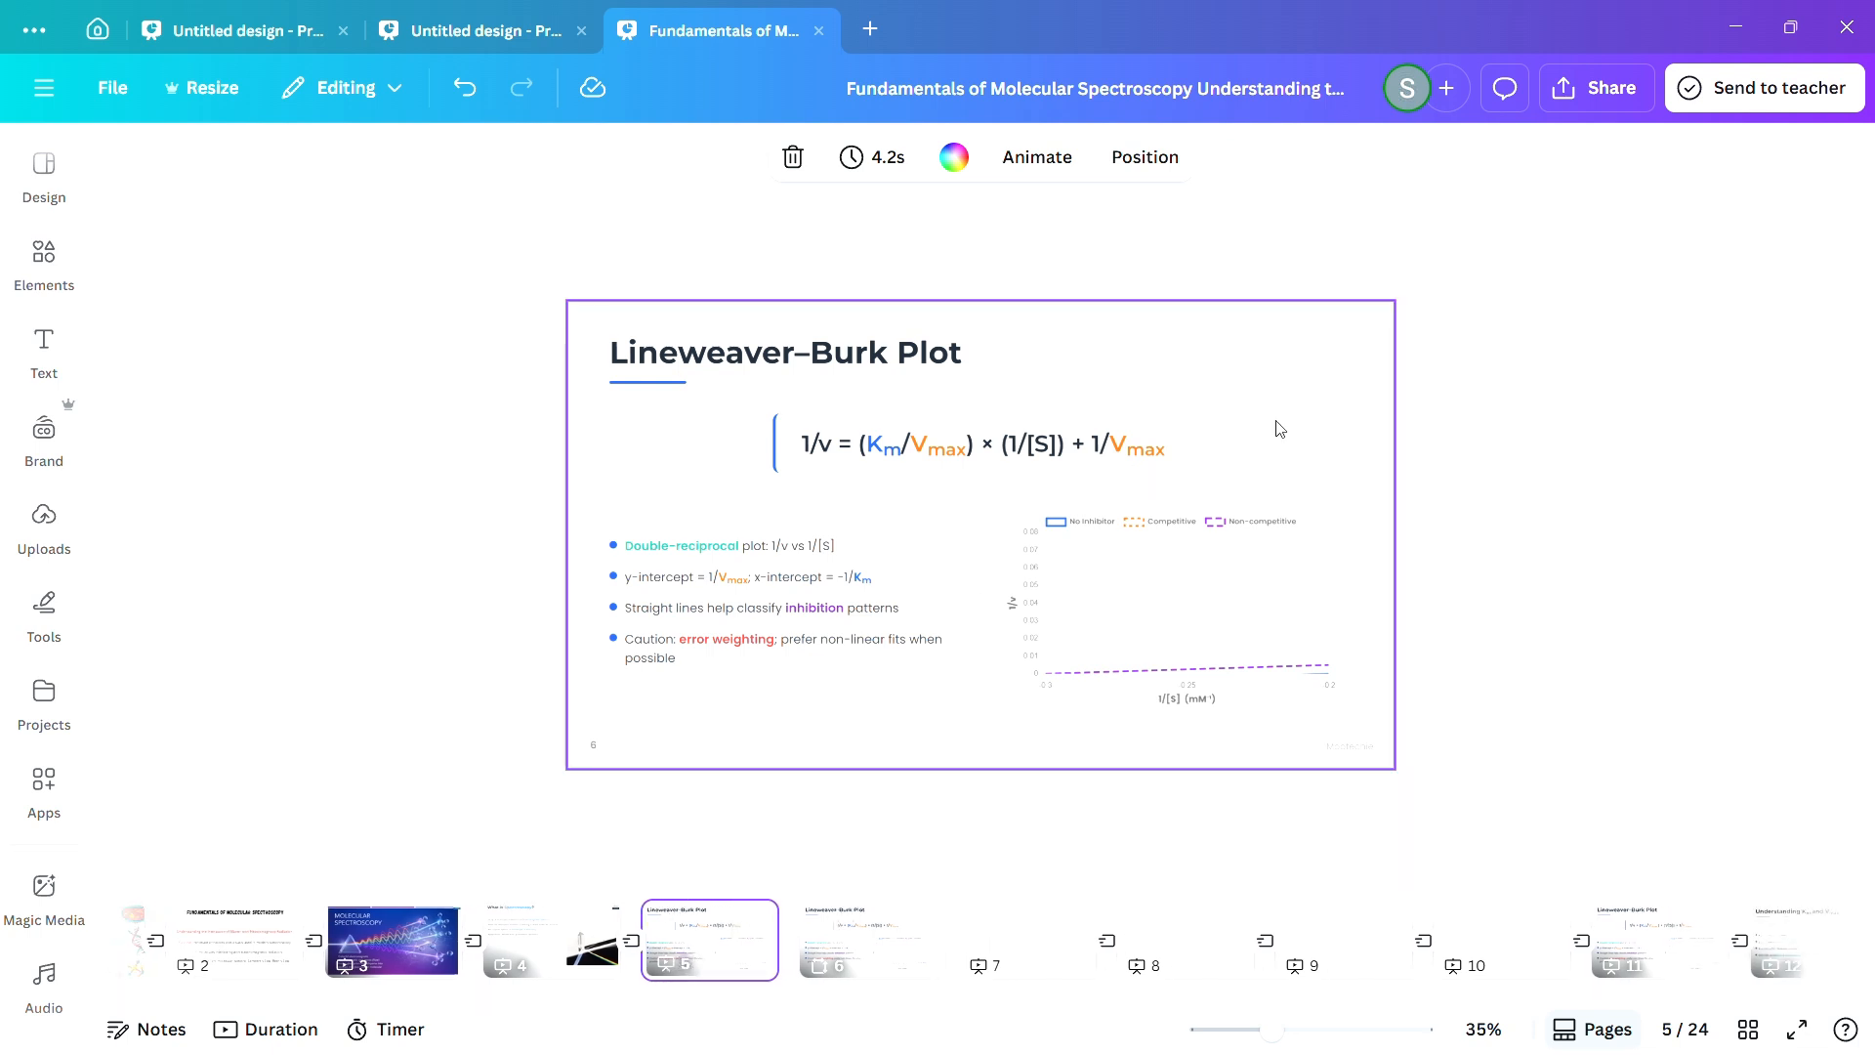
left_click(816, 928)
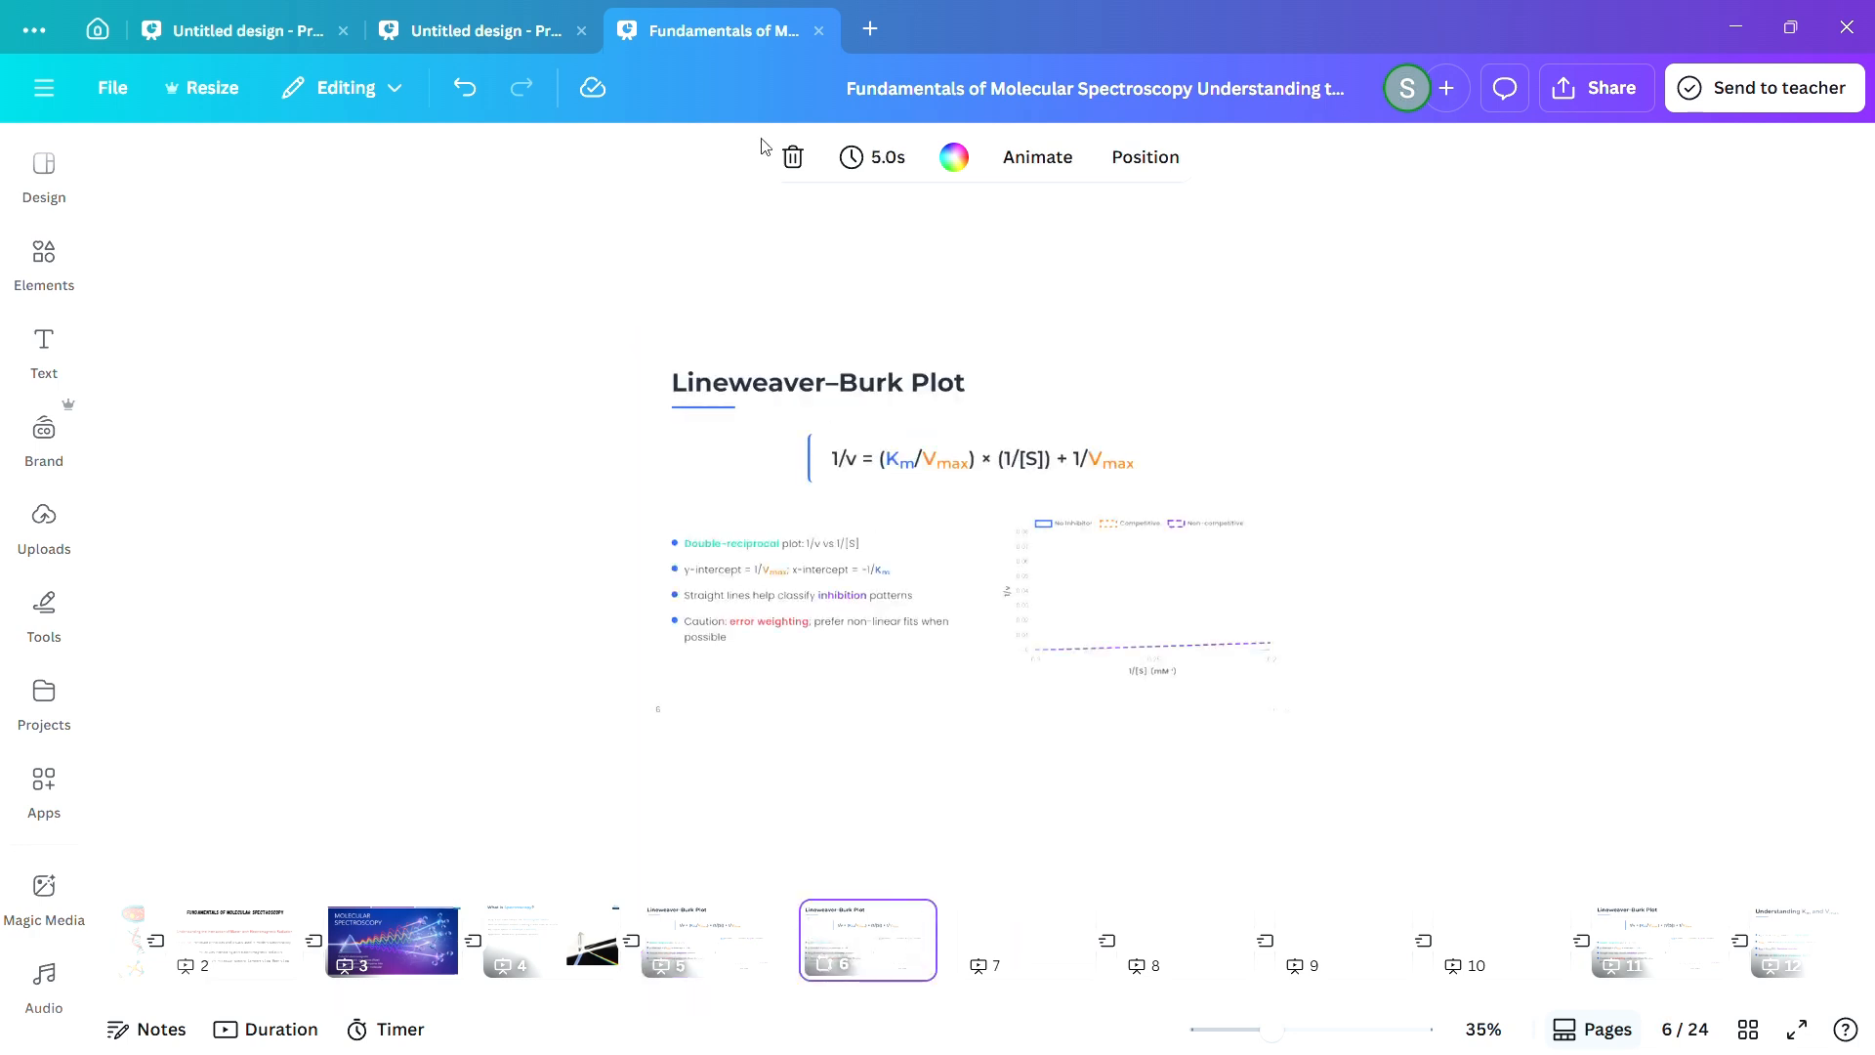